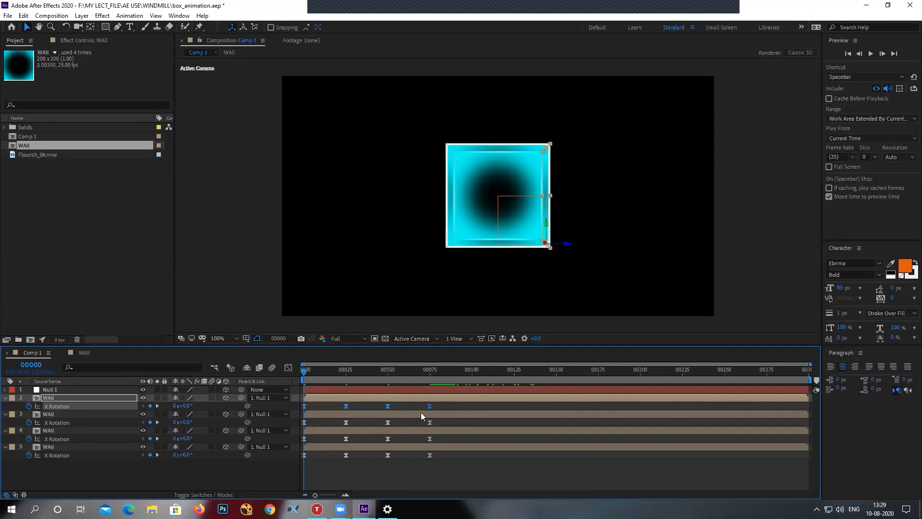
# Copy the four X Rotation keyframes of each WALL layer to frame 100 and scrub through the repeated folding motion.
pyautogui.moveTo(407, 370); pyautogui.dragTo(471, 377)
pyautogui.hotkey('ctrl', 'v')
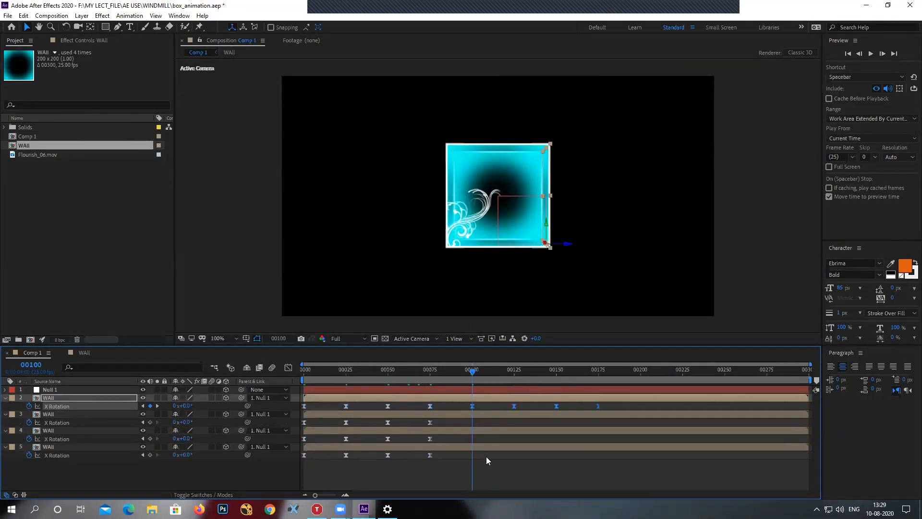
pyautogui.moveTo(441, 423); pyautogui.dragTo(285, 426)
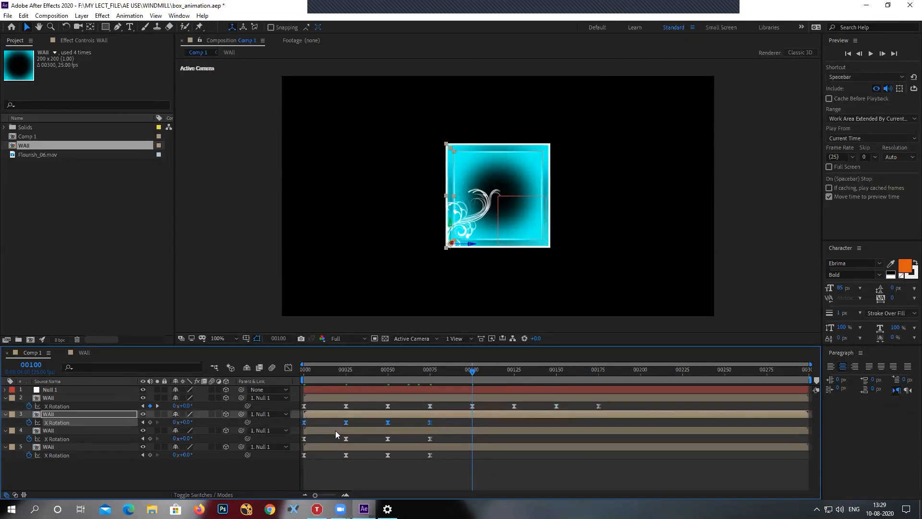
pyautogui.hotkey('ctrl', 'v')
pyautogui.moveTo(436, 439); pyautogui.dragTo(301, 446)
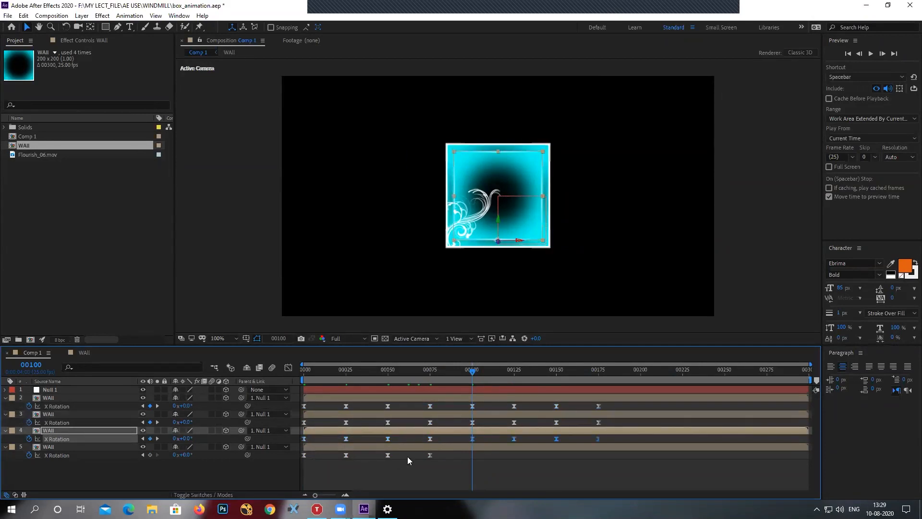
pyautogui.moveTo(444, 457); pyautogui.dragTo(297, 465)
pyautogui.hotkey('ctrl', 'v')
pyautogui.moveTo(436, 367); pyautogui.dragTo(409, 409)
# Reveal the Null 1 keyframes, move its last Y Rotation keyframe to frame 175 and preview the animation.
pyautogui.click(80, 390)
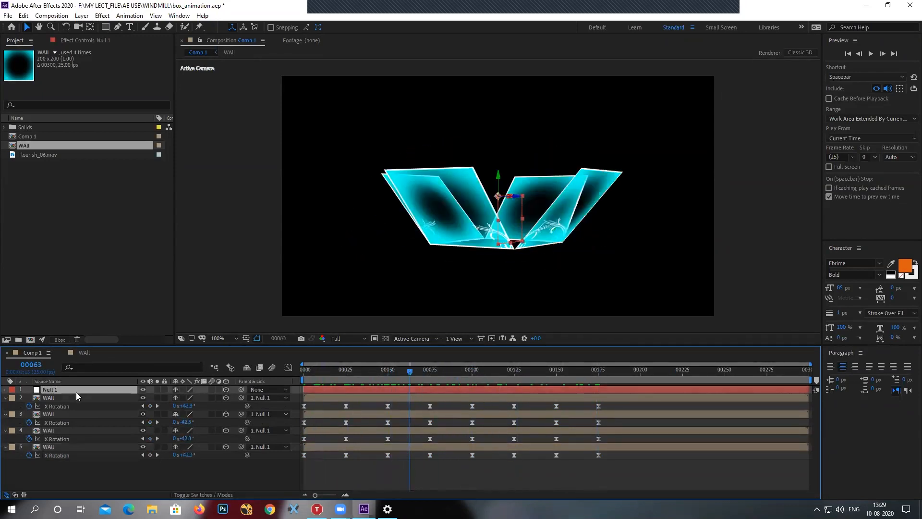
pyautogui.press('u')
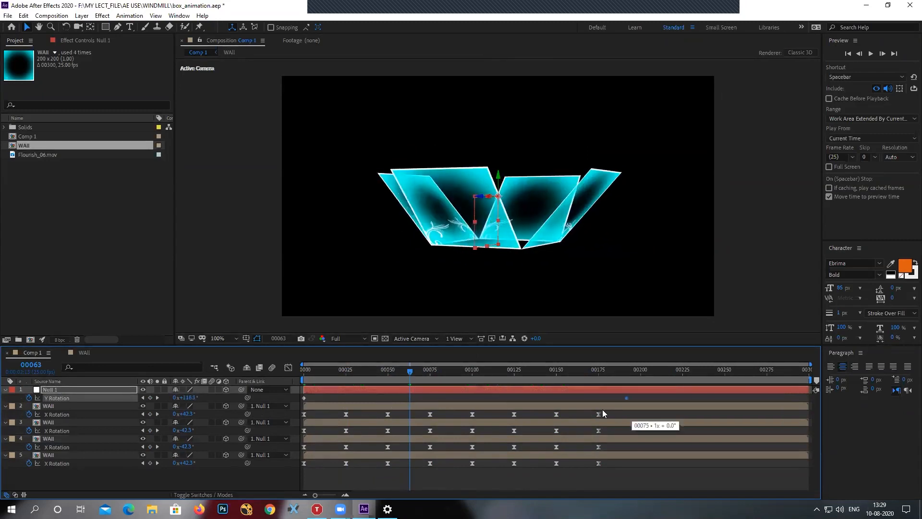
pyautogui.press('space')
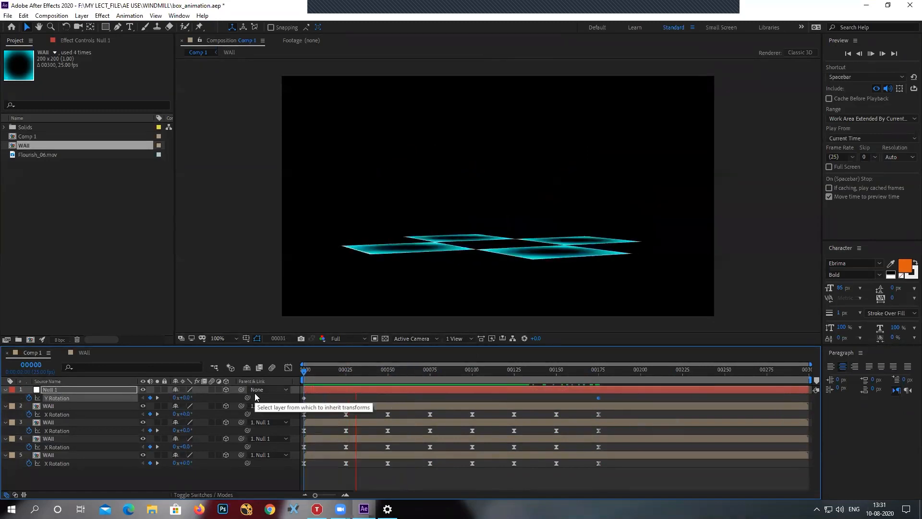
# Set Null 1's Y Rotation at frame 175 to 10 full revolutions and preview the animation from the first frame.
pyautogui.moveTo(393, 374); pyautogui.dragTo(598, 377)
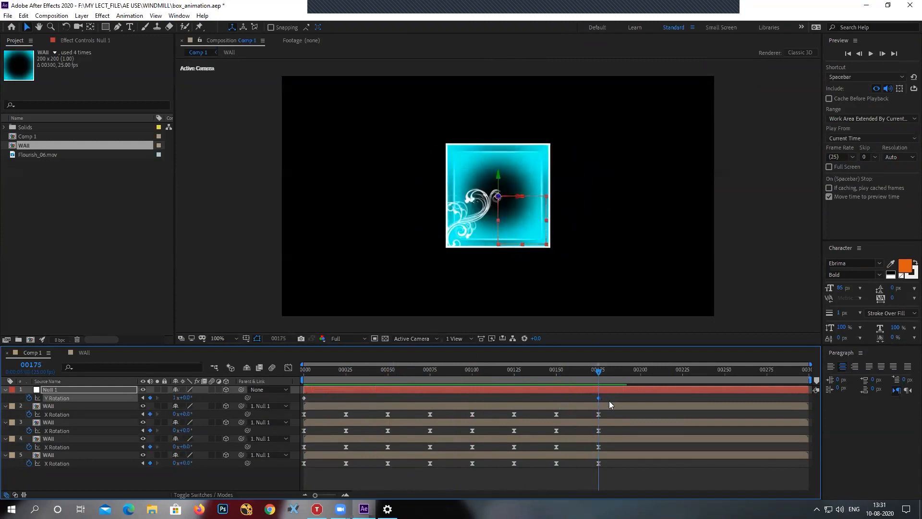
pyautogui.click(176, 398)
pyautogui.write('10')
pyautogui.press('Return')
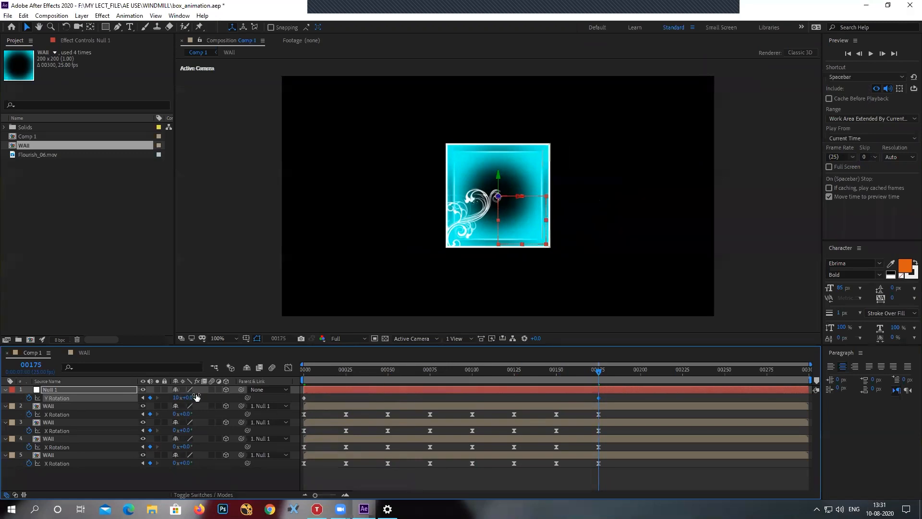
pyautogui.press('Home')
pyautogui.press('space')
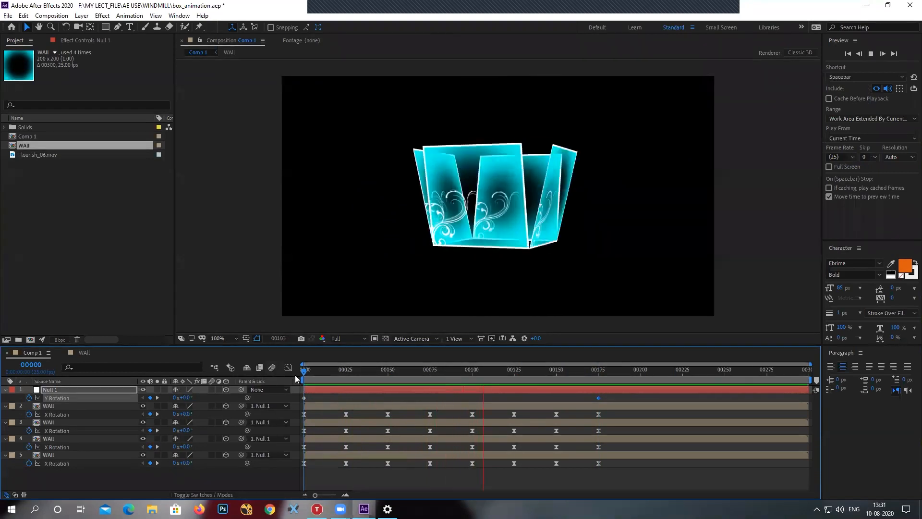
pyautogui.press('space')
pyautogui.moveTo(460, 366); pyautogui.dragTo(438, 396)
# Pre-compose Null 1 and the four WALL layers into a new composition named BOX, moving all attributes.
pyautogui.moveTo(105, 473); pyautogui.dragTo(43, 381)
pyautogui.press('u')
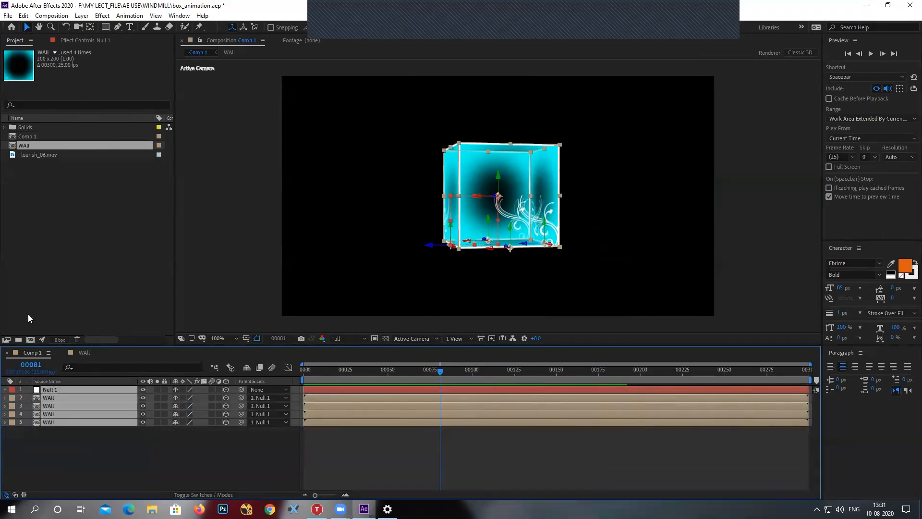
pyautogui.click(81, 15)
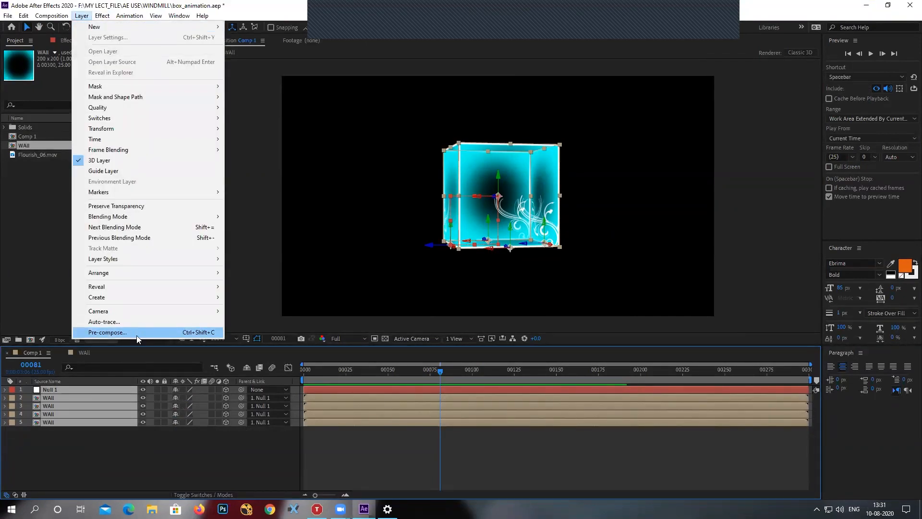
pyautogui.click(137, 335)
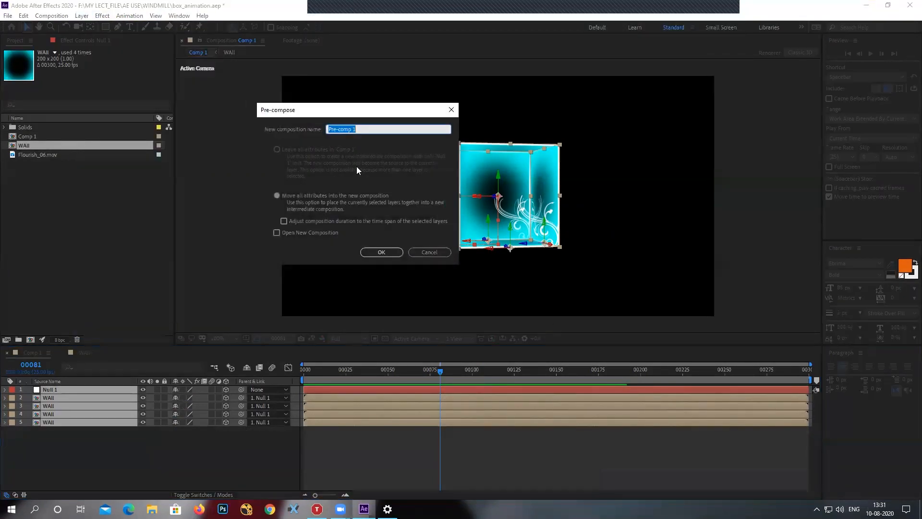
pyautogui.write('BOX')
pyautogui.click(388, 249)
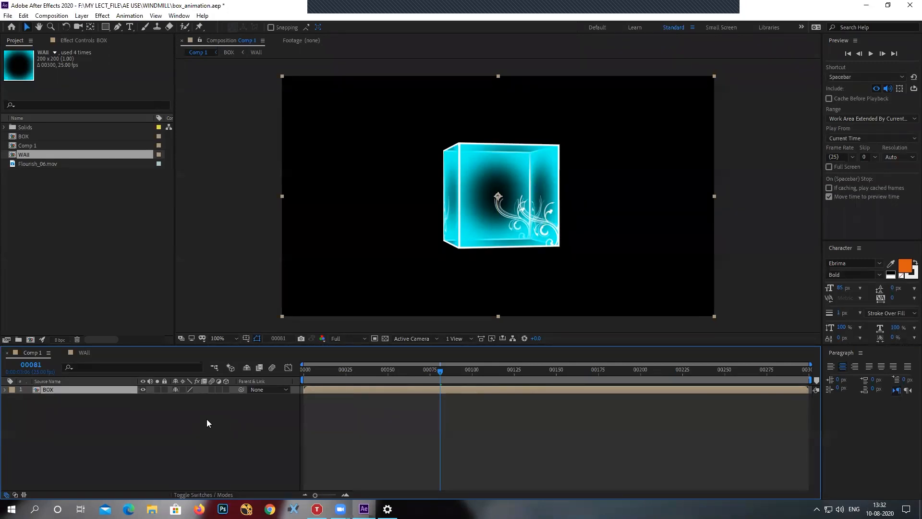
# Check the BOX layer at frame 77 in Custom View 1 and return to the Active Camera view.
pyautogui.moveTo(439, 371)
pyautogui.mouseDown()
pyautogui.moveTo(410, 372)
pyautogui.moveTo(433, 371)
pyautogui.mouseUp()
pyautogui.click(411, 337)
pyautogui.click(410, 338)
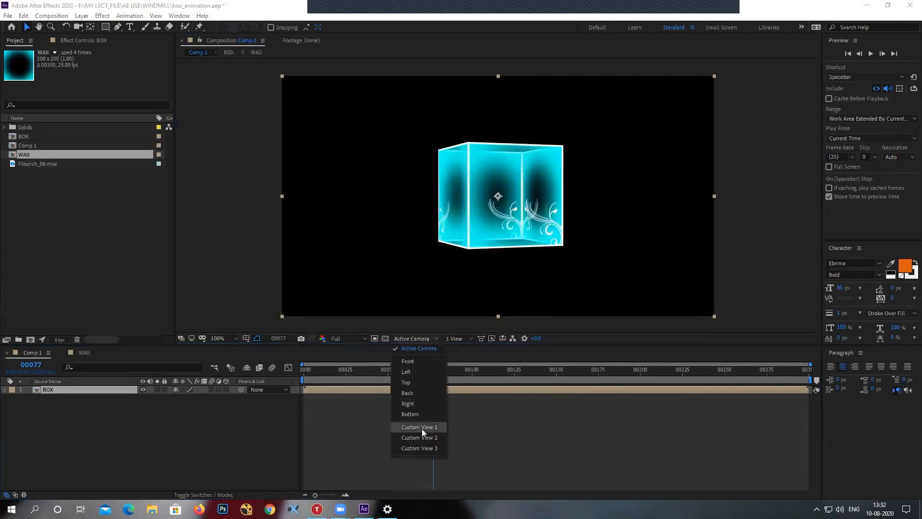
pyautogui.click(422, 428)
pyautogui.click(414, 340)
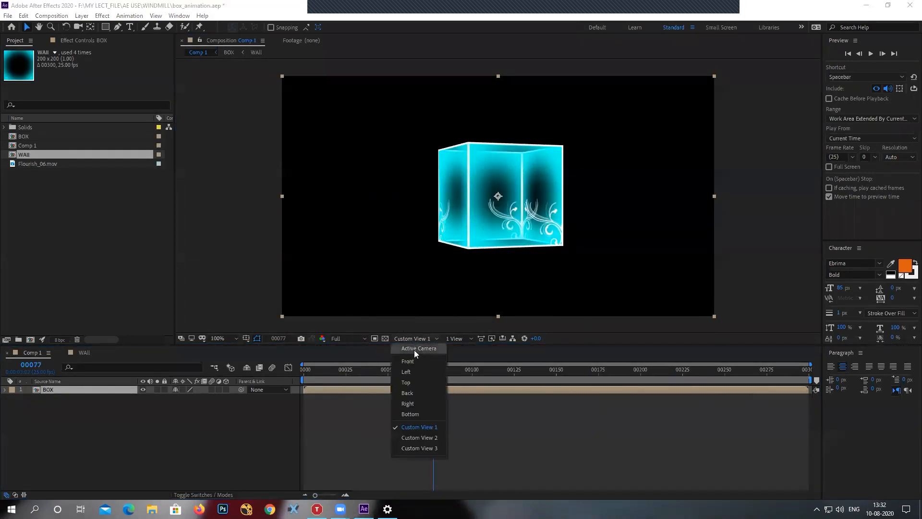
pyautogui.click(408, 353)
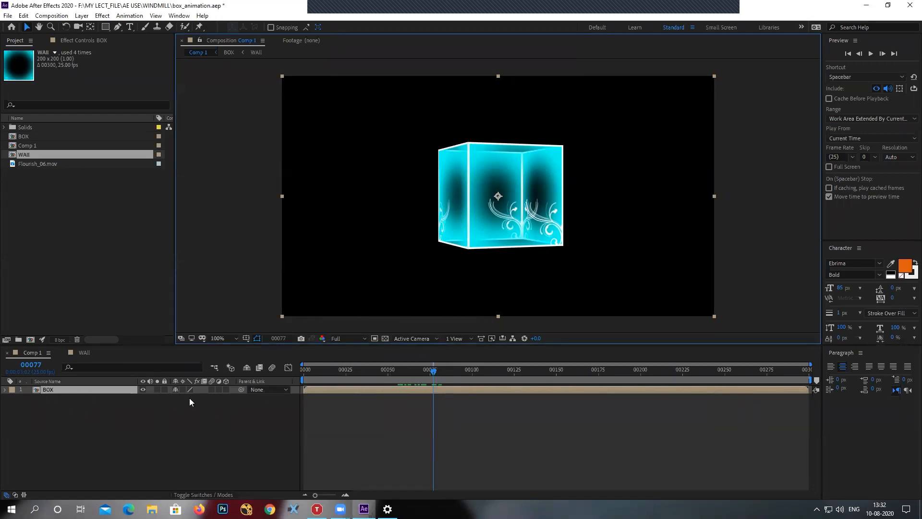
# Turn BOX into a 3D layer and examine it in Custom View 1 while scrubbing to frame 81.
pyautogui.click(225, 390)
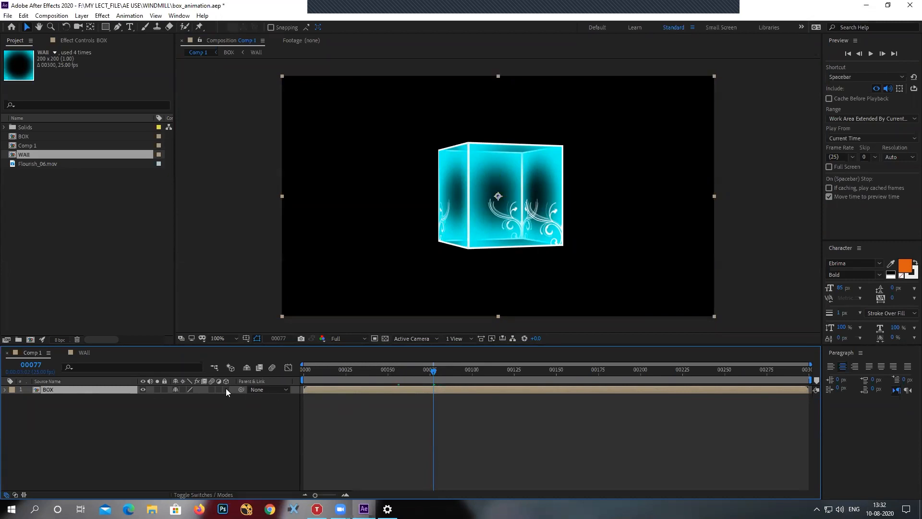
pyautogui.click(411, 339)
pyautogui.click(412, 426)
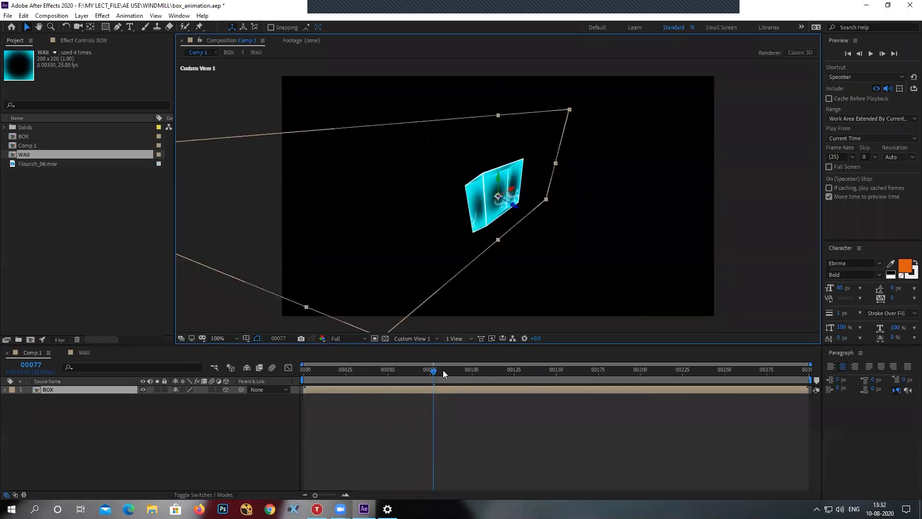
pyautogui.moveTo(426, 377)
pyautogui.mouseDown()
pyautogui.moveTo(349, 390)
pyautogui.moveTo(440, 389)
pyautogui.mouseUp()
# Open the BOX pre-composition, compare it in Custom View 2 and Custom View 3, and look at the WALL composition.
pyautogui.doubleClick(87, 390)
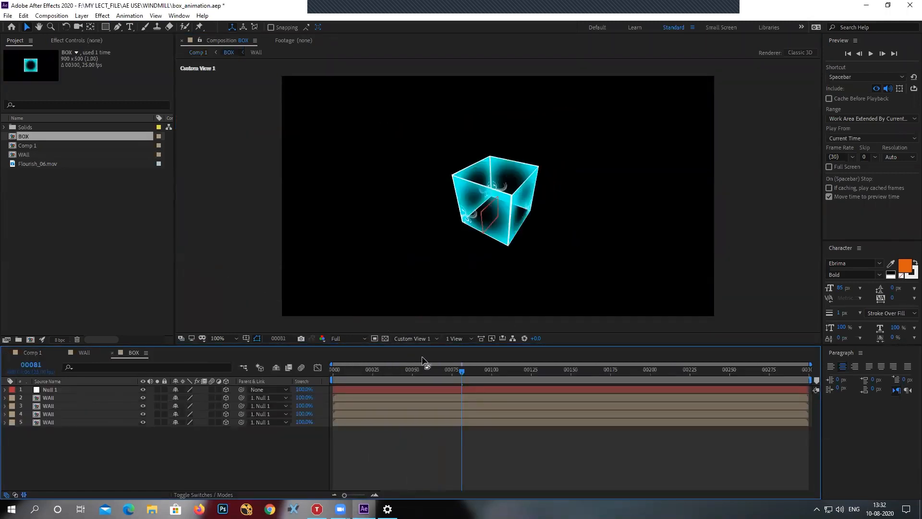
pyautogui.click(412, 339)
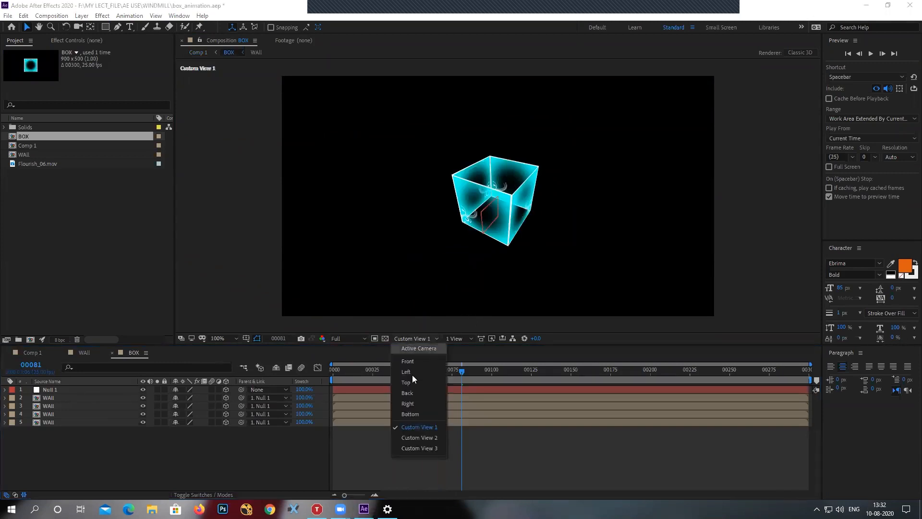
pyautogui.click(412, 435)
pyautogui.click(412, 338)
pyautogui.click(411, 447)
pyautogui.click(84, 352)
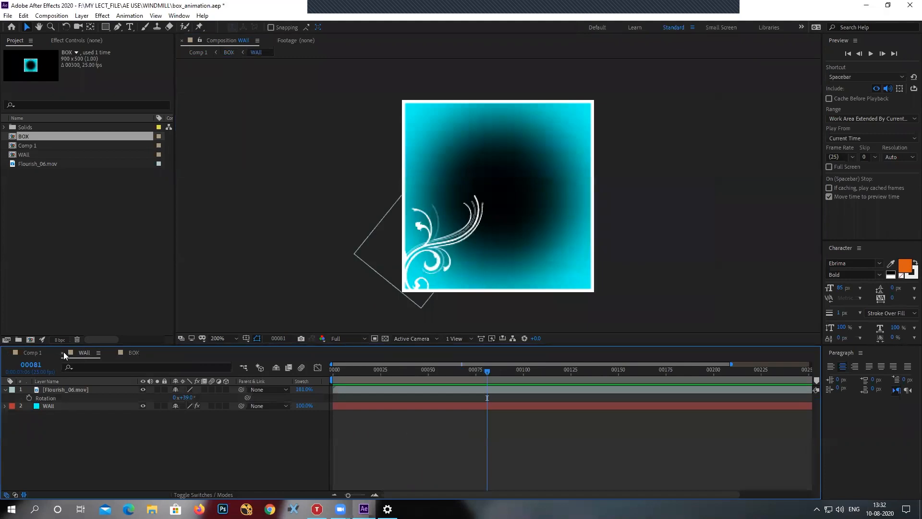
# Rename the Comp 1 composition as MAIN in its composition settings.
pyautogui.click(32, 357)
pyautogui.hotkey('ctrl', 'k')
pyautogui.write('MAIN')
pyautogui.press('Return')
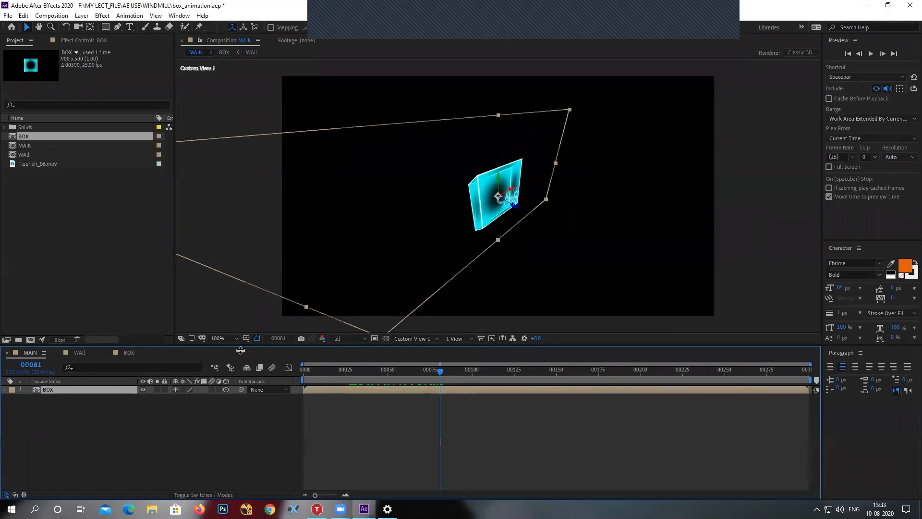
# Toggle Collapse Transformations on the BOX layer to compare its 3D appearance, leaving the option enabled.
pyautogui.click(227, 413)
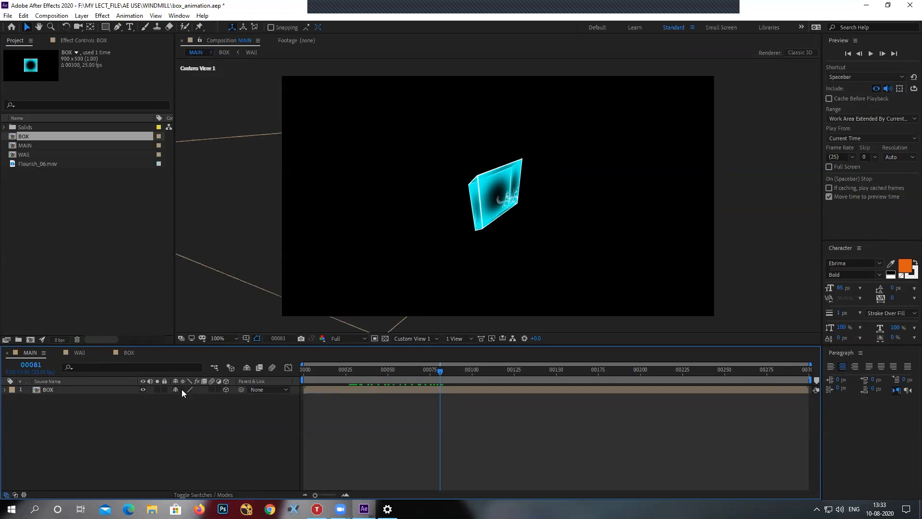
pyautogui.click(184, 389)
pyautogui.click(184, 389)
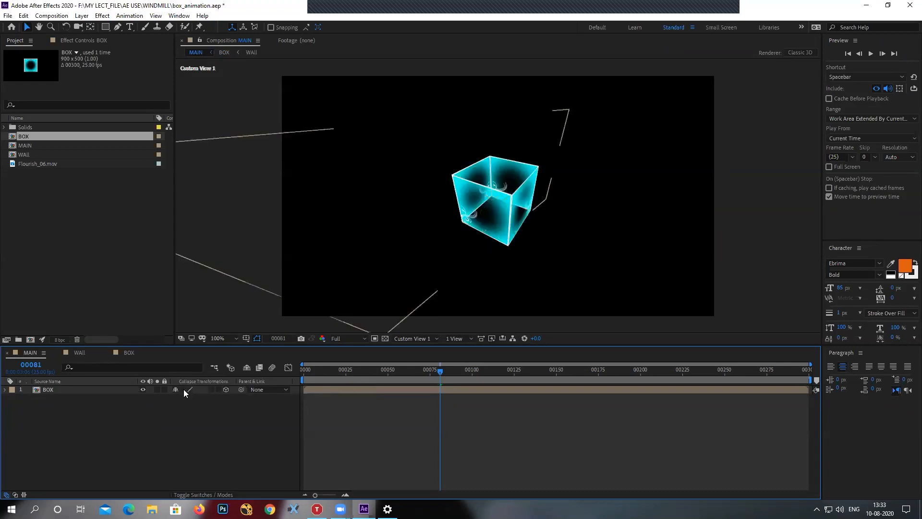
pyautogui.click(184, 389)
pyautogui.click(184, 389)
pyautogui.click(184, 389)
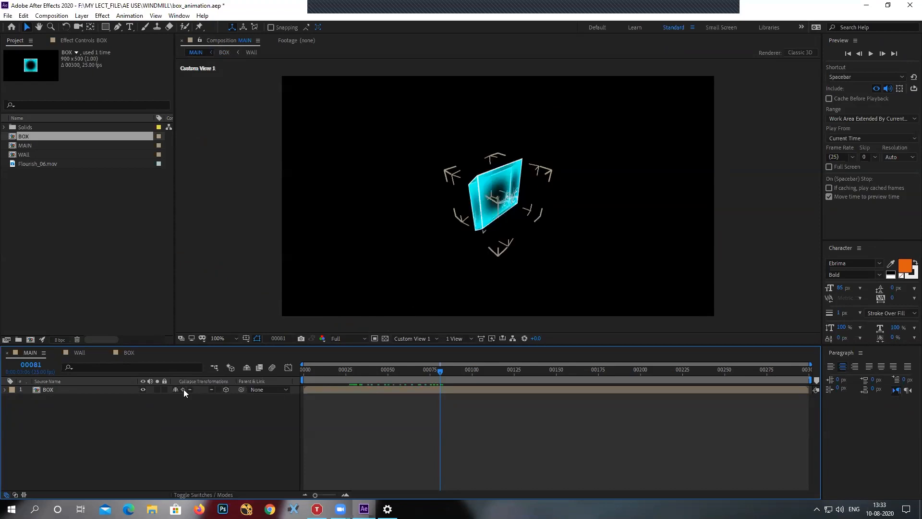
pyautogui.click(183, 389)
pyautogui.click(183, 389)
pyautogui.click(184, 389)
pyautogui.click(184, 389)
pyautogui.click(184, 389)
pyautogui.click(183, 389)
pyautogui.click(183, 389)
pyautogui.click(184, 389)
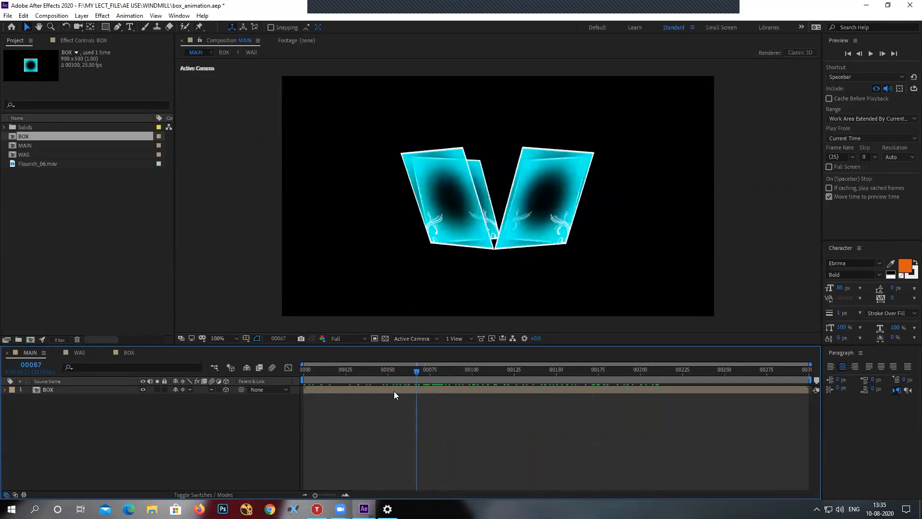
# Duplicate the BOX layer at frame 0 and move the copy below the original by setting its Y position to 456.
pyautogui.moveTo(394, 391); pyautogui.dragTo(250, 398)
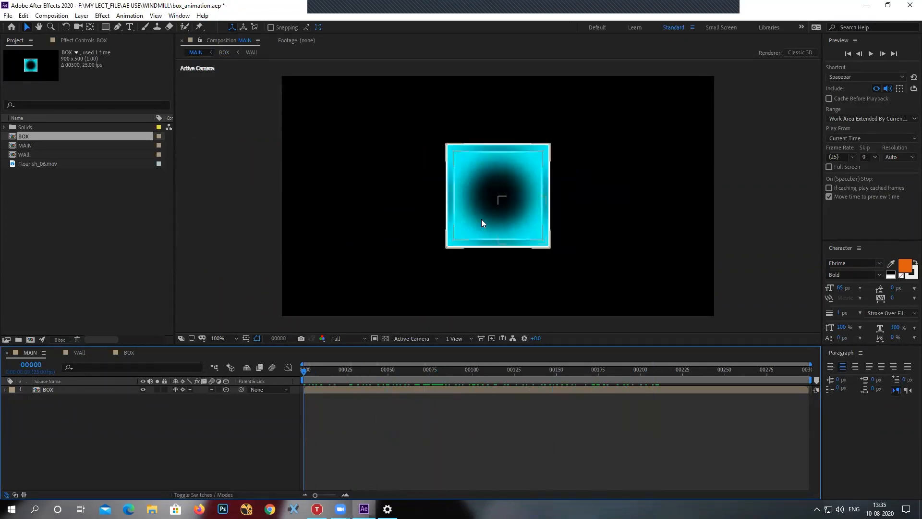
pyautogui.click(57, 390)
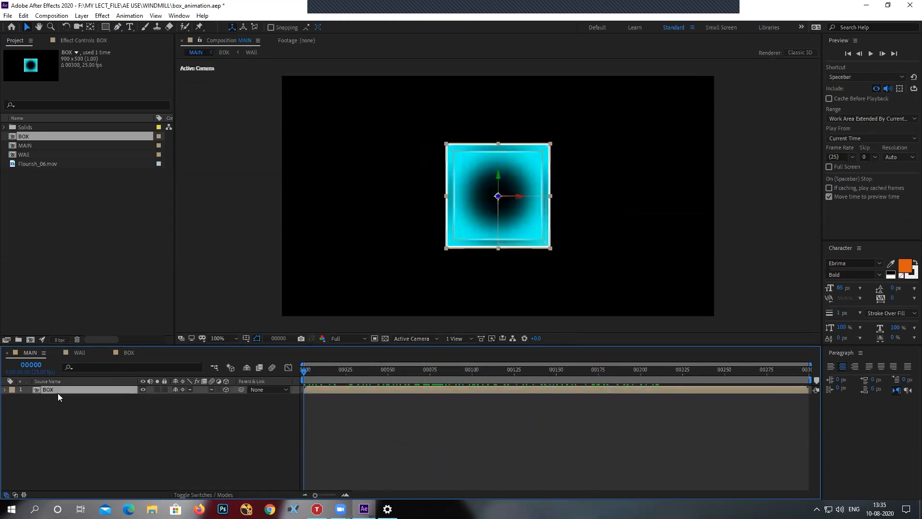
pyautogui.hotkey('ctrl', 'd')
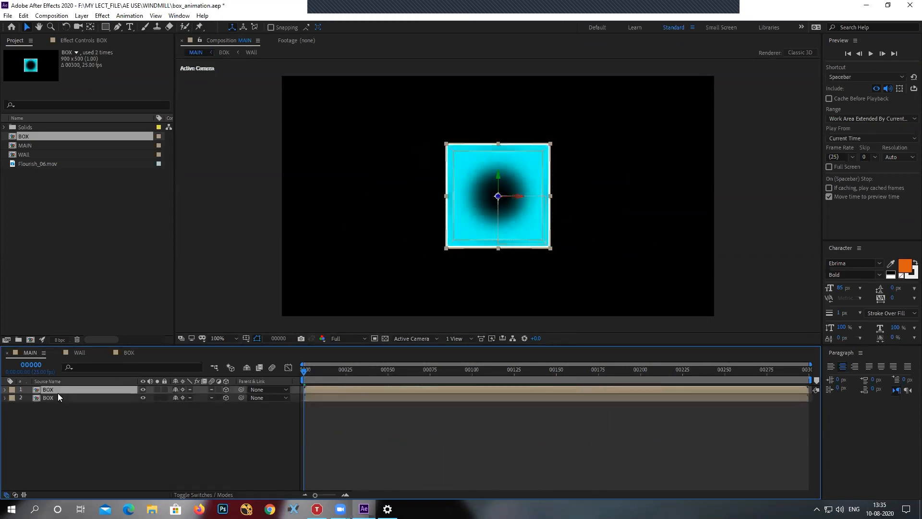
pyautogui.press('p')
pyautogui.moveTo(195, 398); pyautogui.dragTo(307, 386)
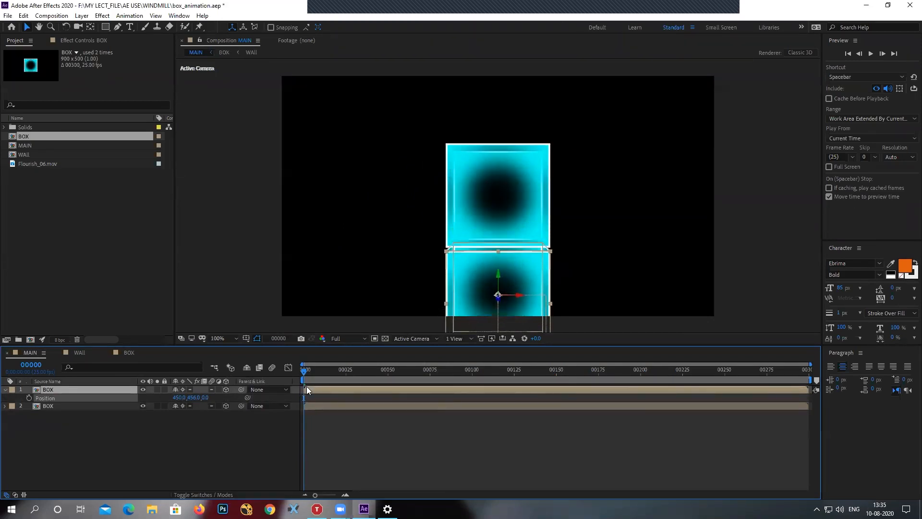
# Preview the opening animation of the two stacked boxes, return to frame 0 and bring the lower copy fully into view.
pyautogui.press('space')
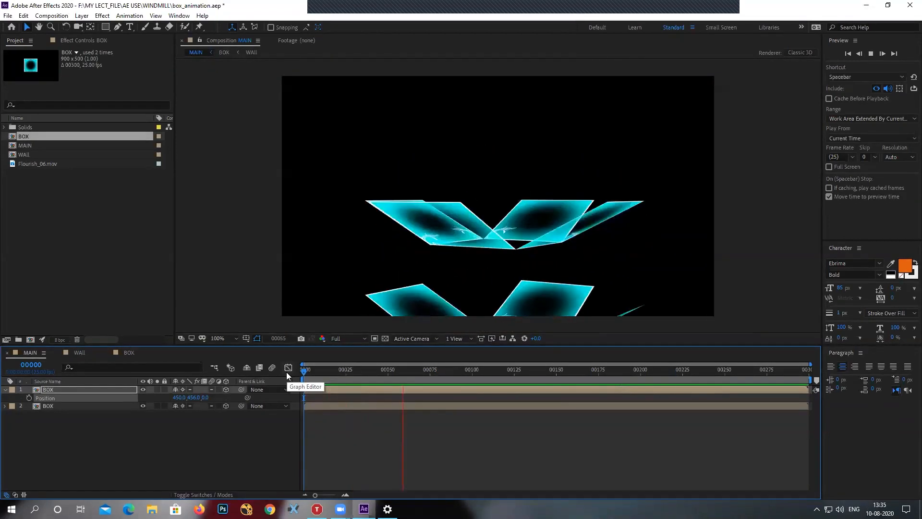
pyautogui.press('space')
pyautogui.moveTo(418, 376); pyautogui.dragTo(295, 404)
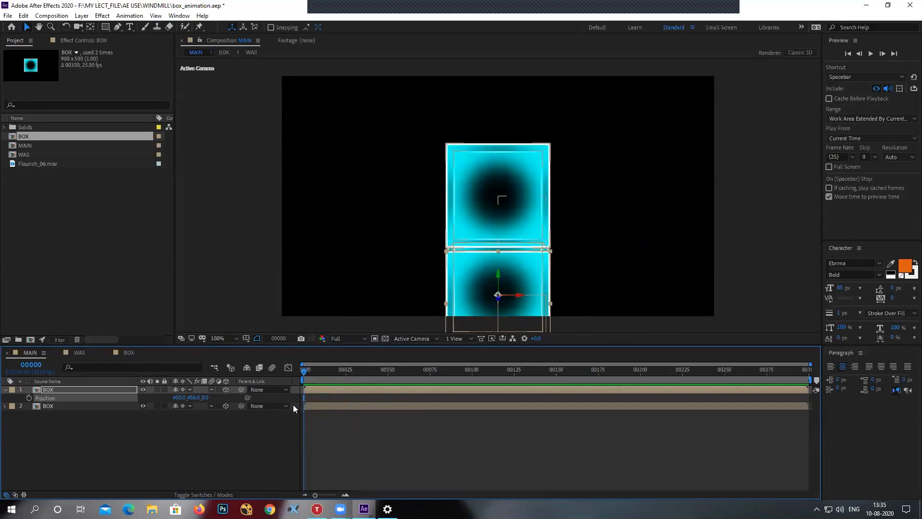
pyautogui.press('space')
pyautogui.rightClick(293, 404)
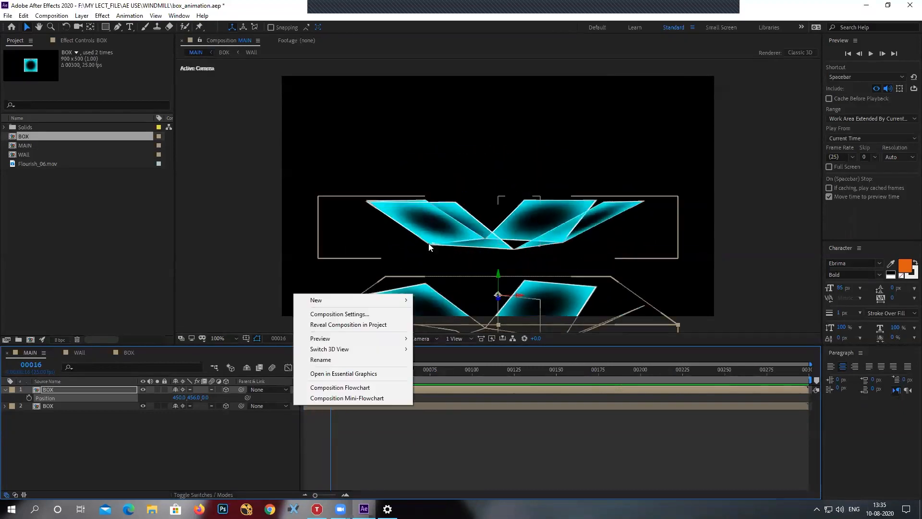
pyautogui.click(392, 462)
pyautogui.moveTo(337, 379); pyautogui.dragTo(302, 378)
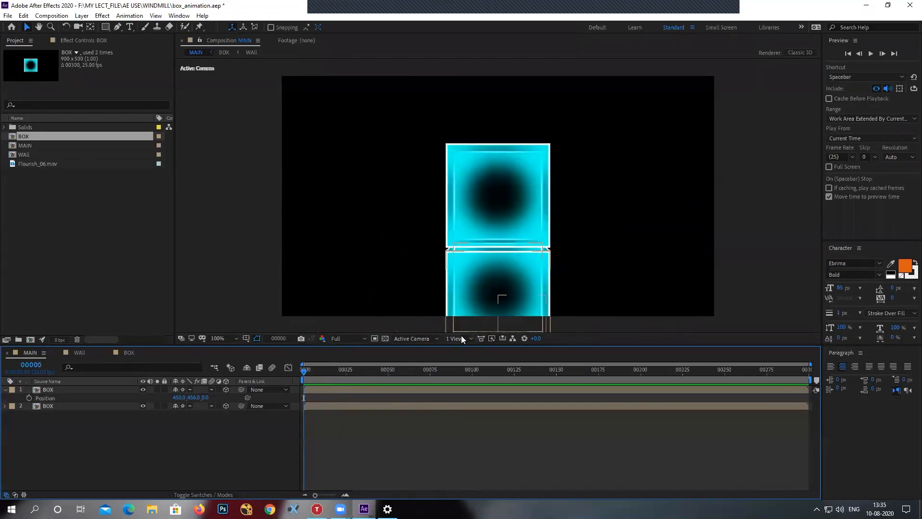
pyautogui.press('h')
pyautogui.moveTo(520, 299); pyautogui.dragTo(521, 253)
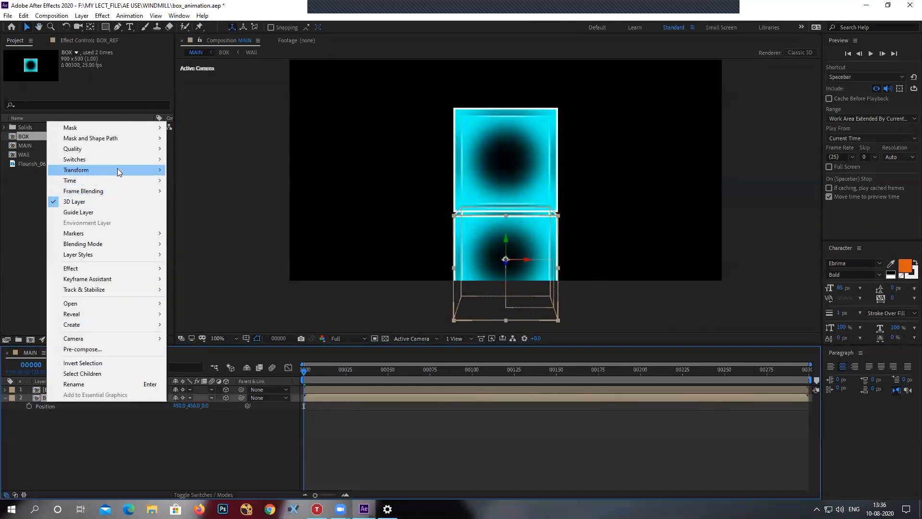
# Flip the BOX_REF layer vertically and scrub the timeline to check the mirrored animation.
pyautogui.moveTo(117, 168)
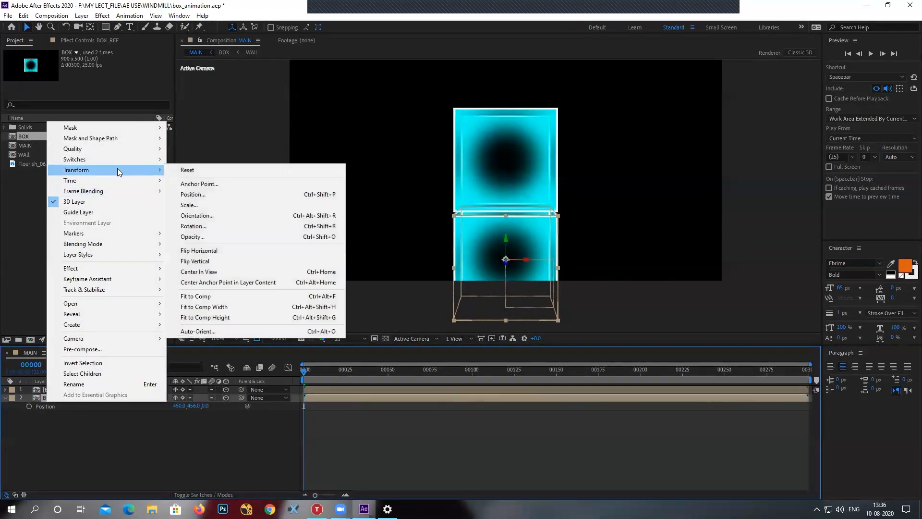
pyautogui.click(222, 260)
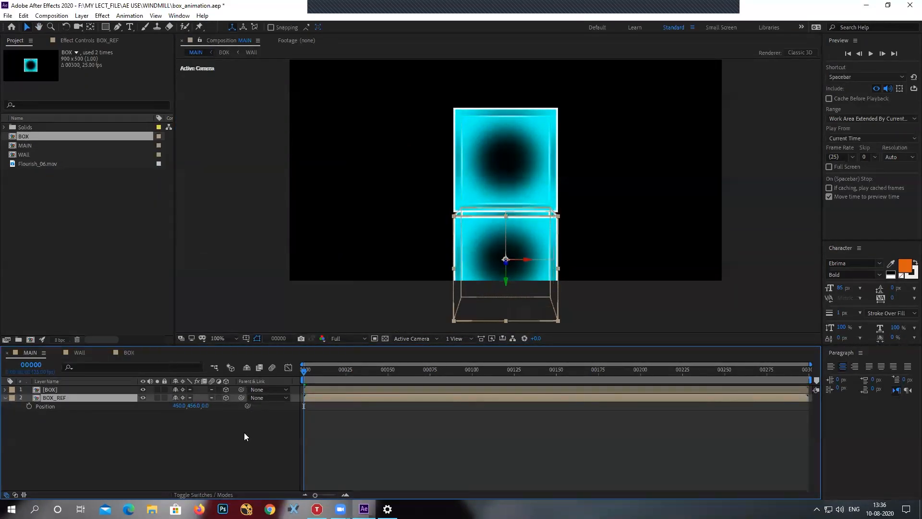
pyautogui.moveTo(310, 371); pyautogui.dragTo(304, 396)
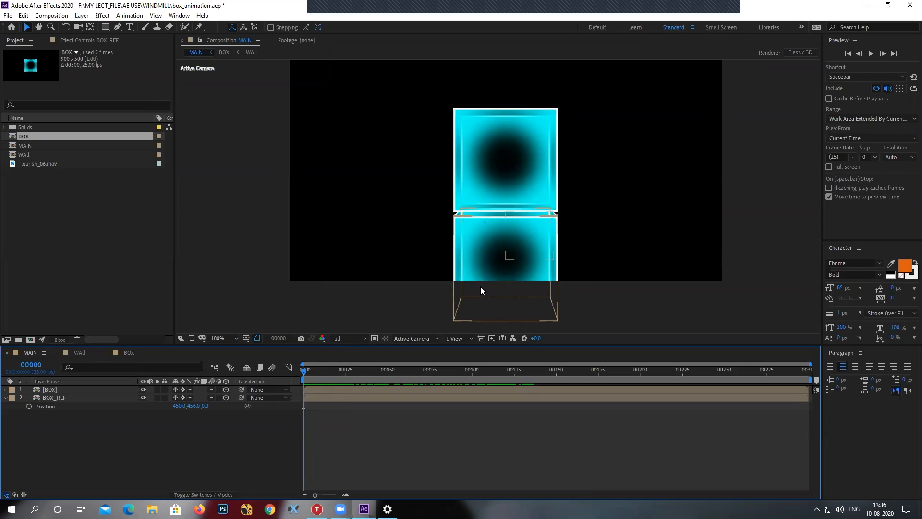
# Apply the Linear Wipe effect to the BOX_REF layer and raise its Transition Completion to 49%.
pyautogui.click(62, 398)
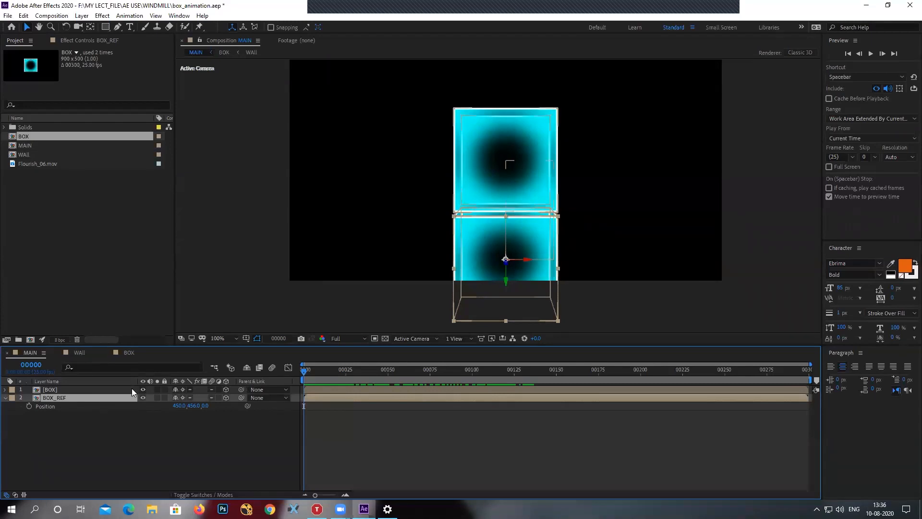
pyautogui.click(102, 16)
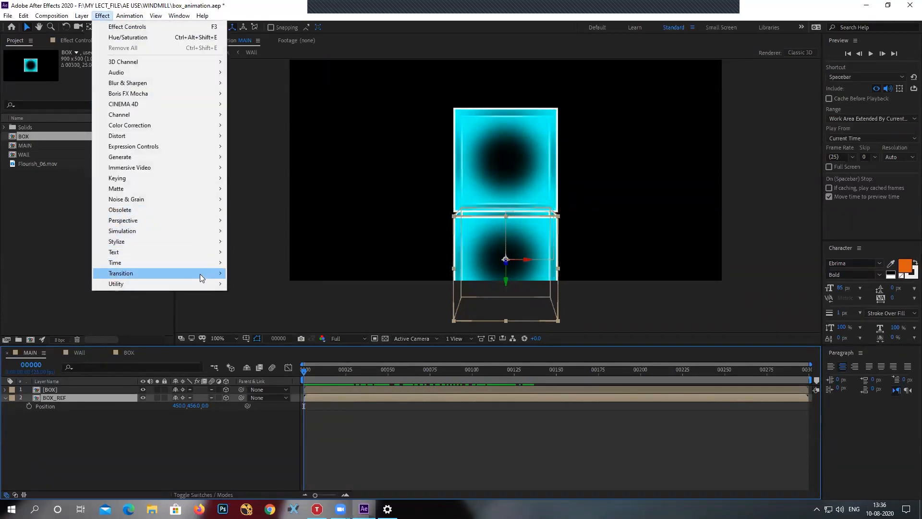
pyautogui.moveTo(199, 273)
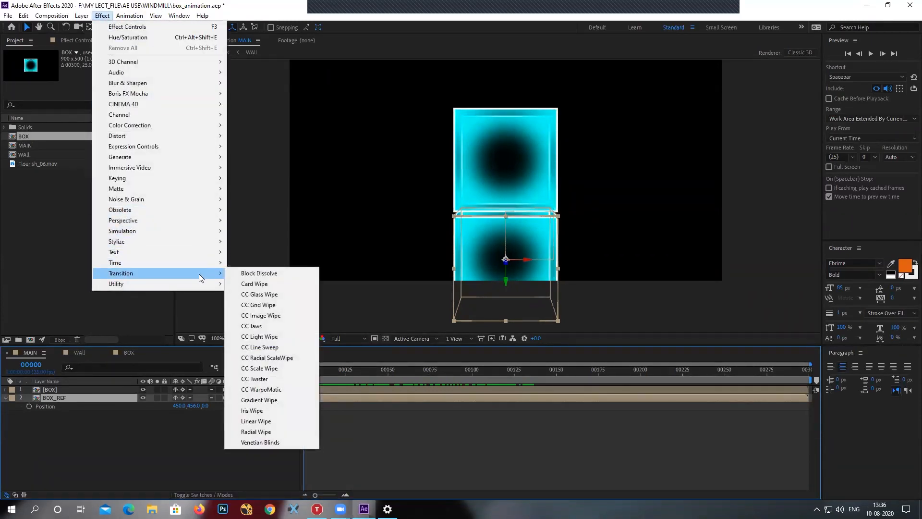
pyautogui.click(255, 424)
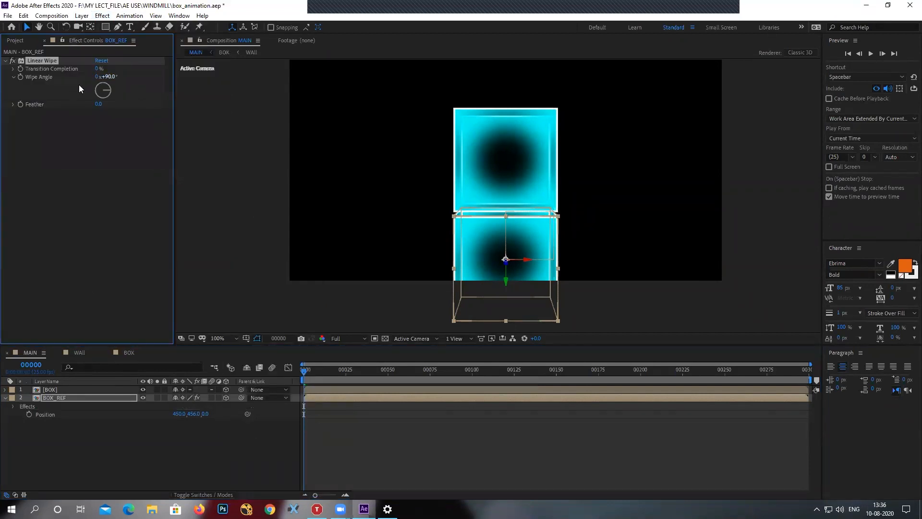
pyautogui.moveTo(102, 70); pyautogui.dragTo(124, 78)
pyautogui.click(246, 454)
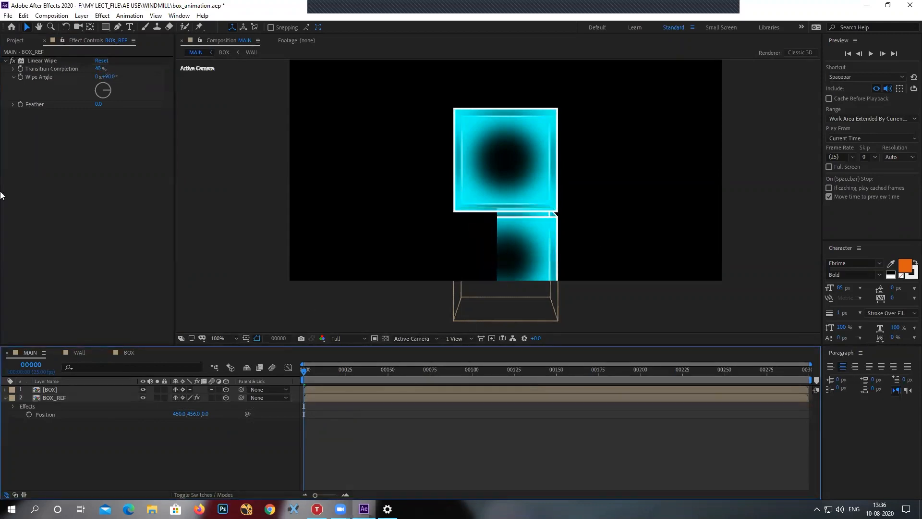
pyautogui.moveTo(99, 68)
pyautogui.mouseDown()
pyautogui.moveTo(91, 69)
pyautogui.moveTo(111, 70)
pyautogui.mouseUp()
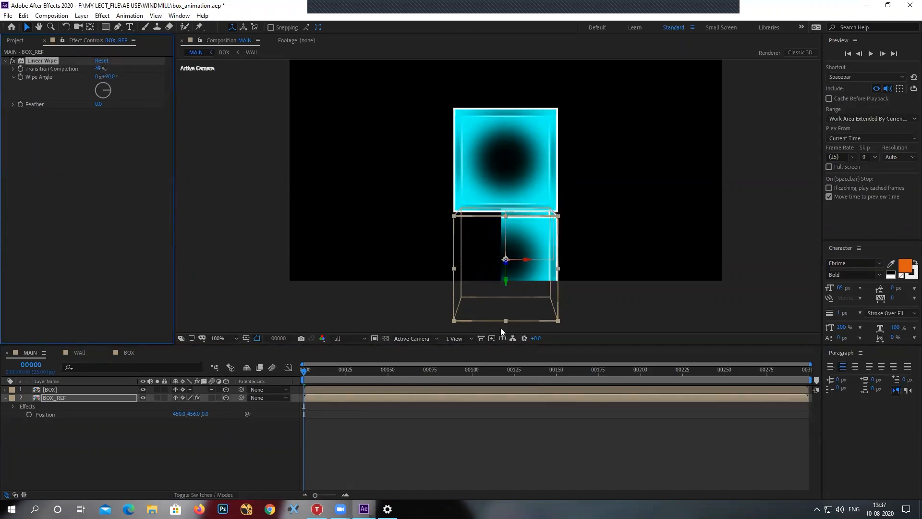
# Set the Linear Wipe's Wipe Angle to 0° and its Transition Completion to 15% so the reflection is cut from below.
pyautogui.moveTo(114, 83); pyautogui.dragTo(96, 80)
pyautogui.click(114, 76)
pyautogui.write('0')
pyautogui.press('Return')
pyautogui.moveTo(98, 68); pyautogui.dragTo(35, 77)
pyautogui.moveTo(96, 71); pyautogui.dragTo(105, 69)
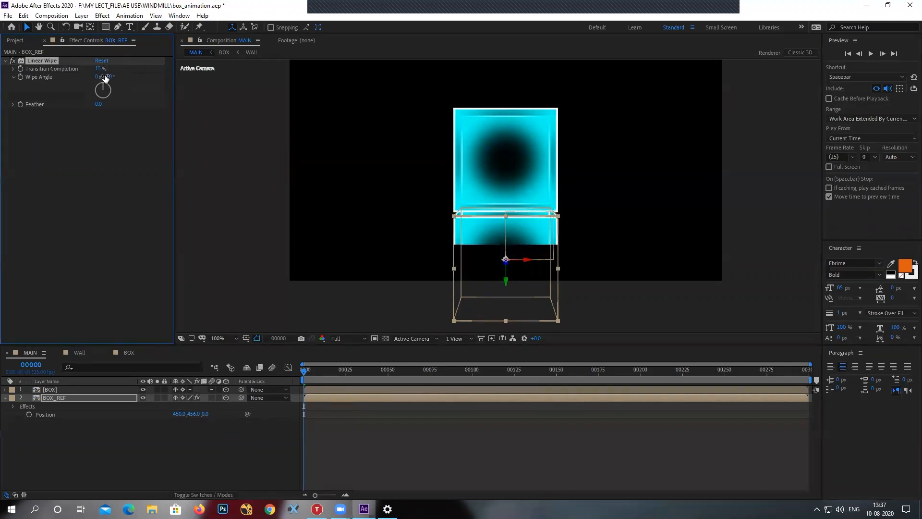
pyautogui.click(332, 442)
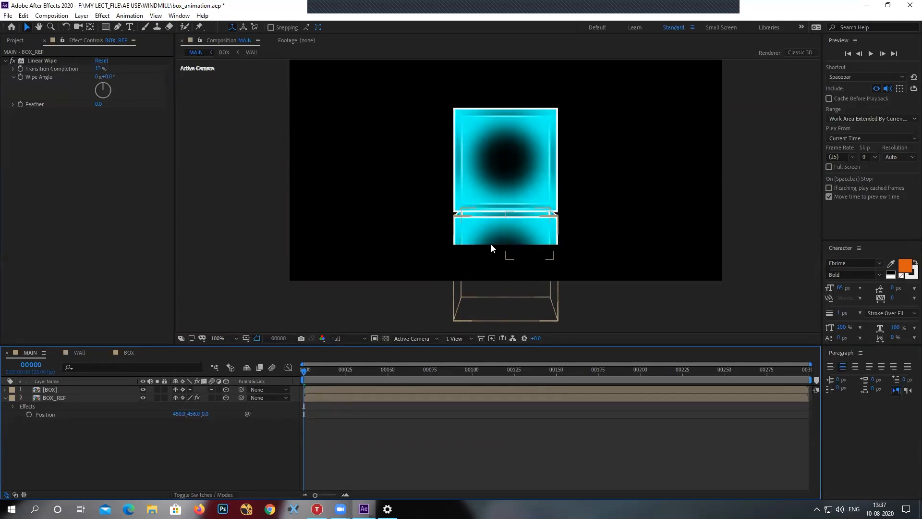
# Set the Linear Wipe's Feather to 71 and check the soft edge against the transparency grid.
pyautogui.moveTo(99, 105); pyautogui.dragTo(134, 107)
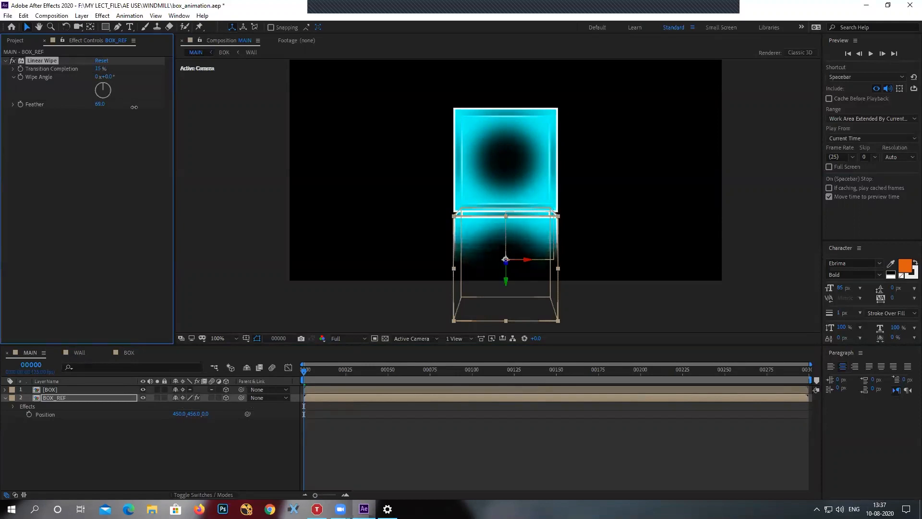
pyautogui.click(386, 339)
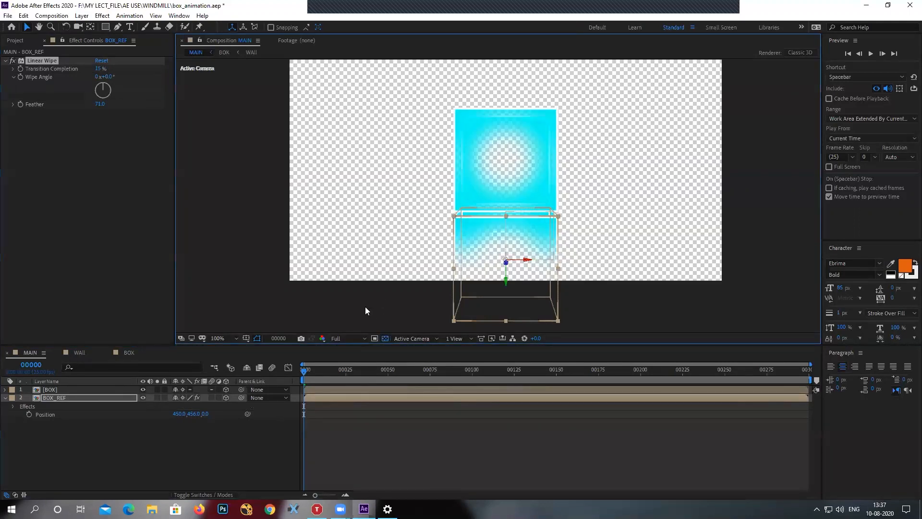
pyautogui.click(385, 339)
pyautogui.click(190, 451)
# Raise the Linear Wipe's Transition Completion to 20%, scrub through the animation to check the reflection, and return to frame 0.
pyautogui.moveTo(305, 370); pyautogui.dragTo(319, 372)
pyautogui.moveTo(100, 68); pyautogui.dragTo(103, 69)
pyautogui.click(239, 434)
pyautogui.moveTo(327, 372); pyautogui.dragTo(380, 378)
pyautogui.press('Home')
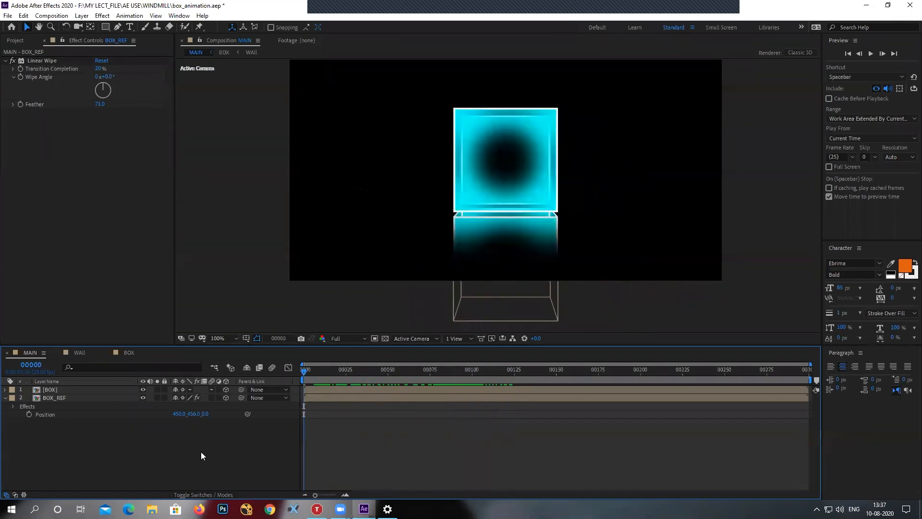
# Create a white comp-size solid named BG, place it beneath the box layers, and scrub to check the animation against it.
pyautogui.rightClick(180, 446)
pyautogui.moveTo(243, 340)
pyautogui.click(352, 365)
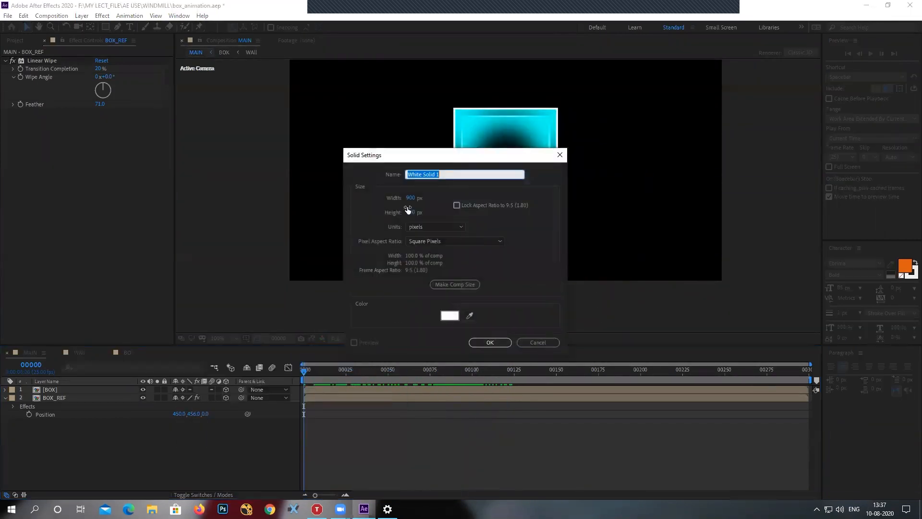
pyautogui.write('BG')
pyautogui.click(500, 341)
pyautogui.moveTo(72, 390); pyautogui.dragTo(57, 427)
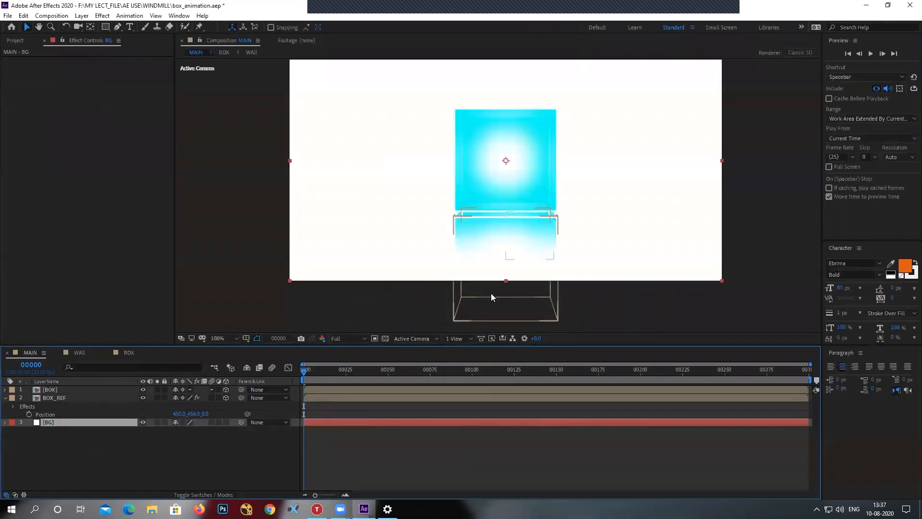
pyautogui.click(5, 398)
pyautogui.moveTo(325, 371); pyautogui.dragTo(303, 413)
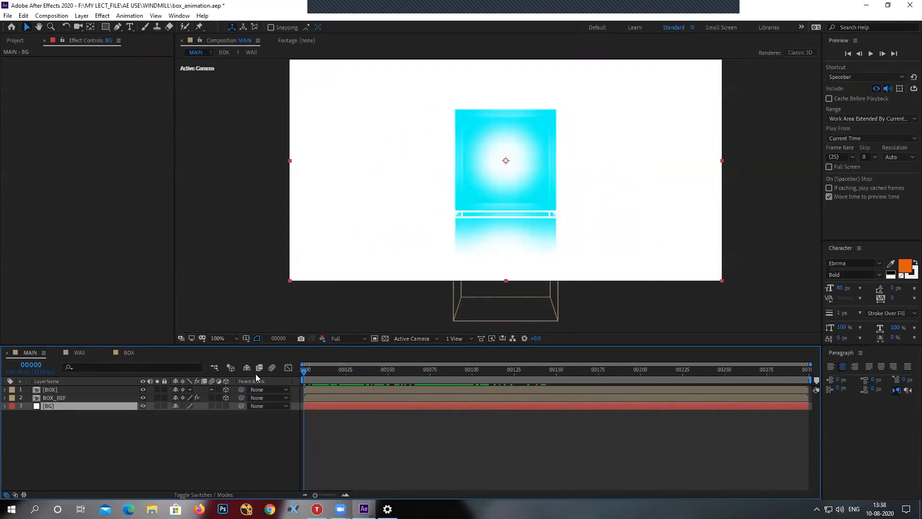
# Parent the BOX_REF layer to the BOX layer and select BOX.
pyautogui.click(56, 399)
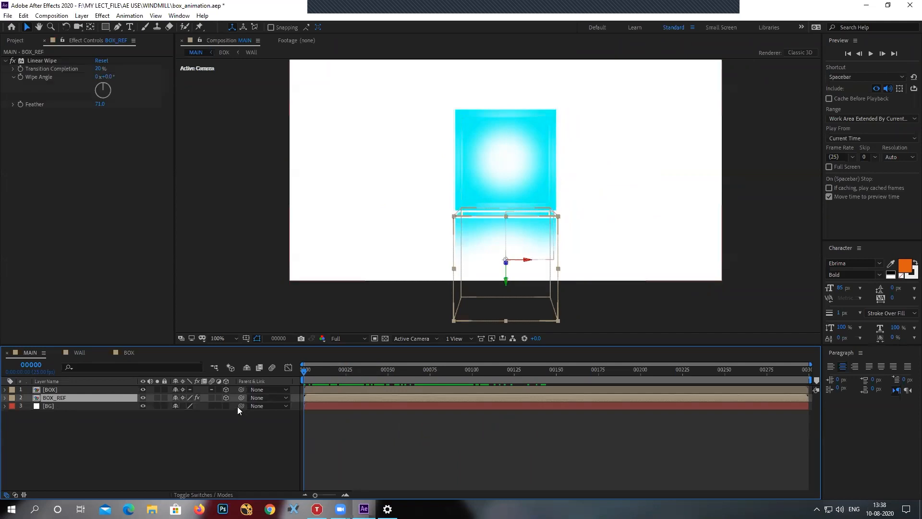
pyautogui.moveTo(239, 398); pyautogui.dragTo(64, 389)
pyautogui.click(64, 389)
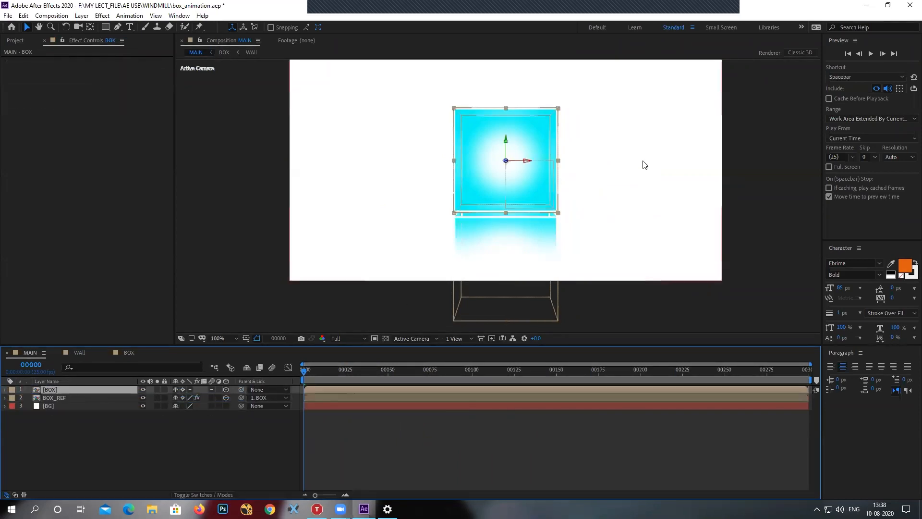
# Move the BOX layer right of centre to test the parent link, try scaling it to 62%, and undo the scaling.
pyautogui.click(528, 162)
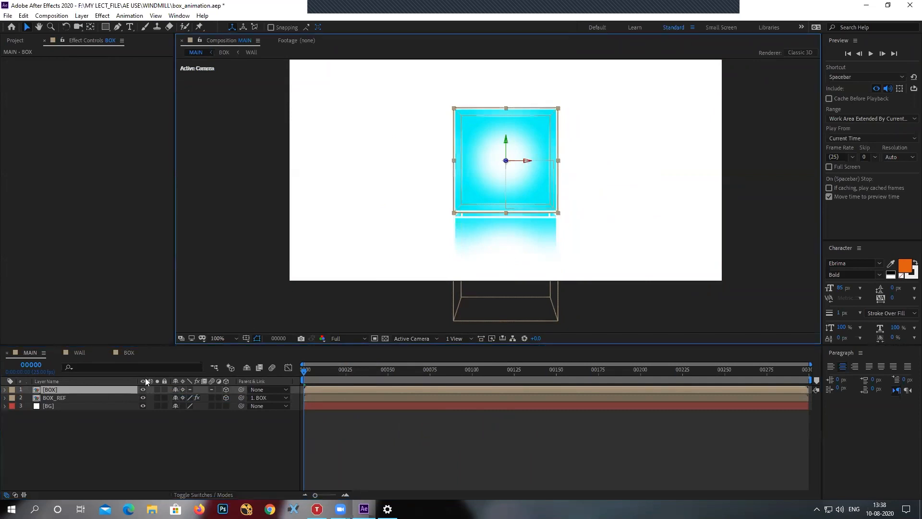
pyautogui.press('p')
pyautogui.moveTo(179, 398)
pyautogui.mouseDown()
pyautogui.moveTo(19, 401)
pyautogui.moveTo(179, 401)
pyautogui.mouseUp()
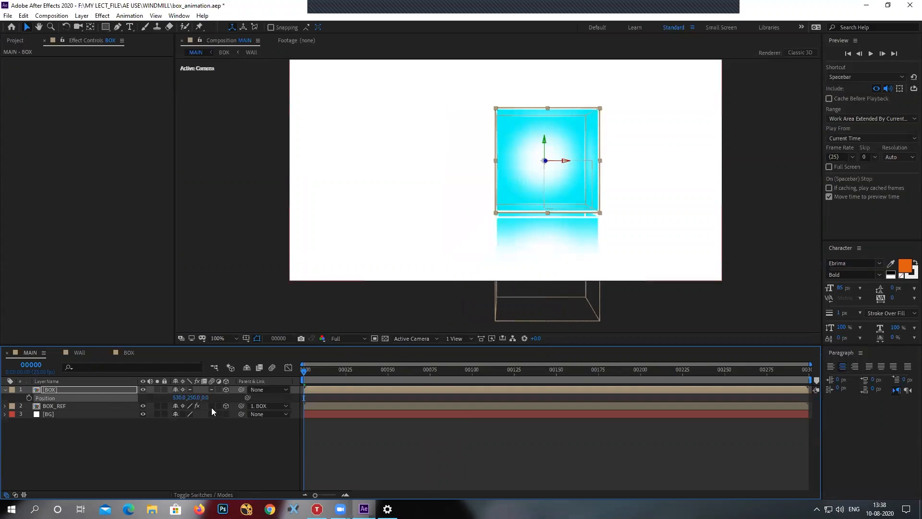
pyautogui.press('s')
pyautogui.moveTo(202, 402); pyautogui.dragTo(184, 401)
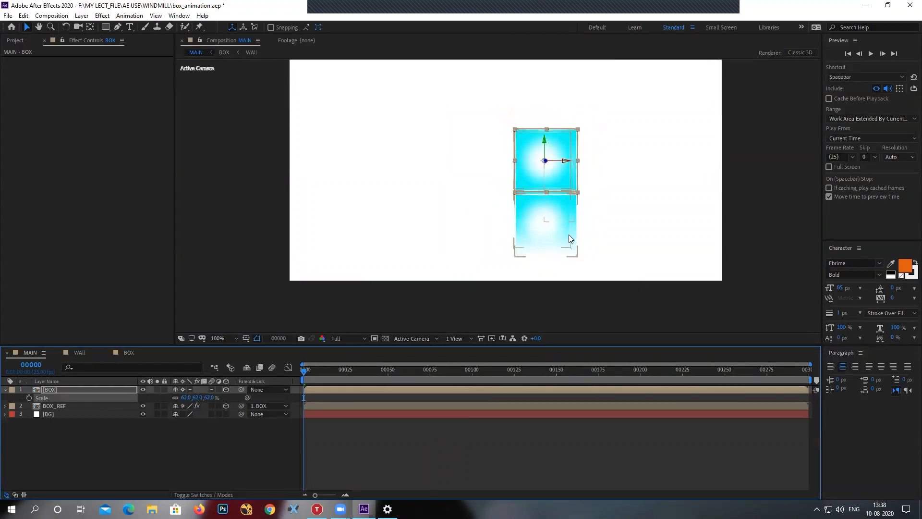
pyautogui.hotkey('ctrl', 'z')
pyautogui.hotkey('ctrl', 'z')
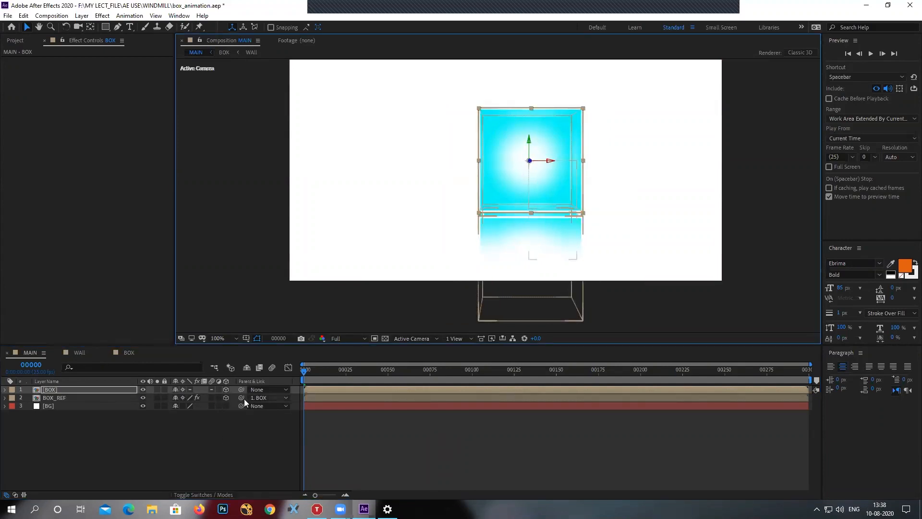
# Duplicate the BOX and BOX_REF layers as a pair above the originals and give the copies a Green label.
pyautogui.click(66, 389)
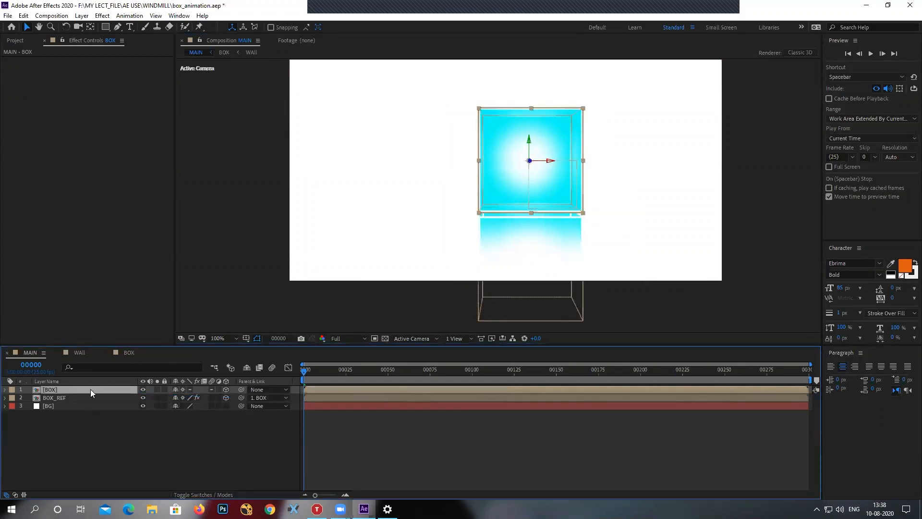
pyautogui.keyDown('ctrl'); pyautogui.click(72, 396); pyautogui.keyUp('ctrl')
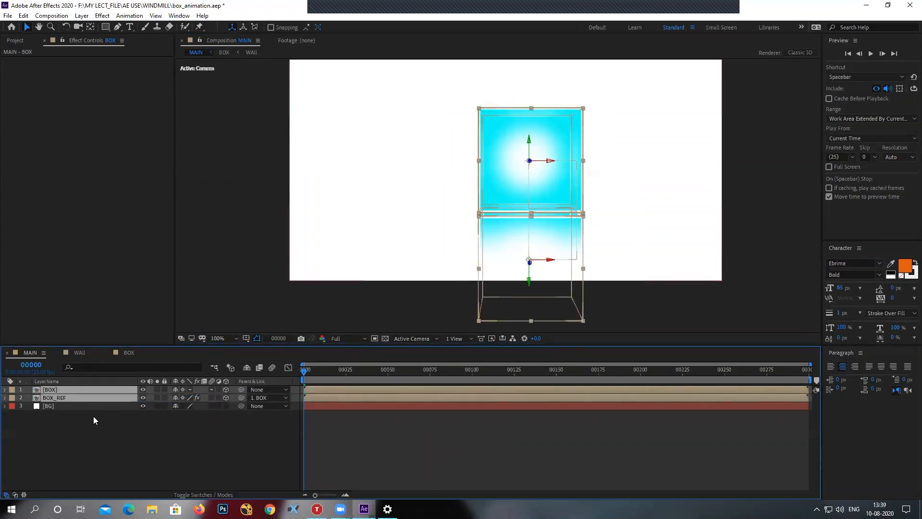
pyautogui.hotkey('ctrl', 'd')
pyautogui.moveTo(86, 407); pyautogui.dragTo(93, 399)
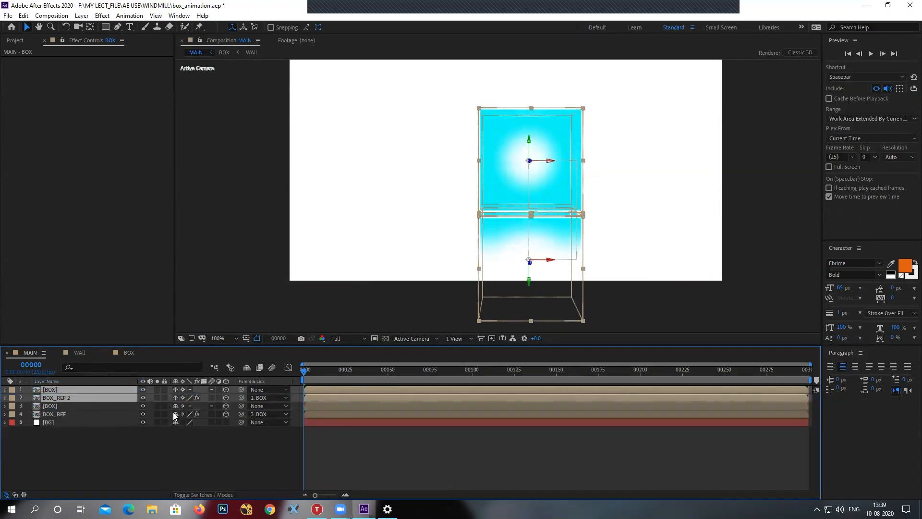
pyautogui.click(12, 390)
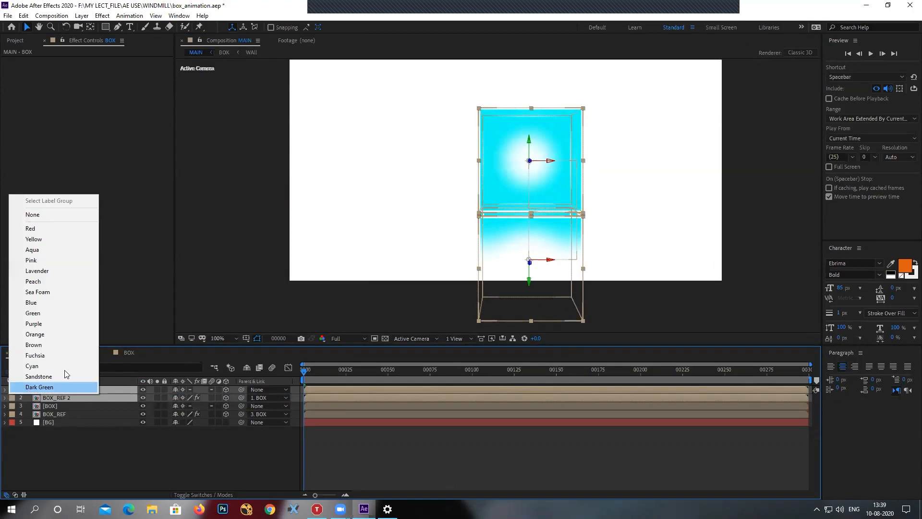
pyautogui.click(63, 313)
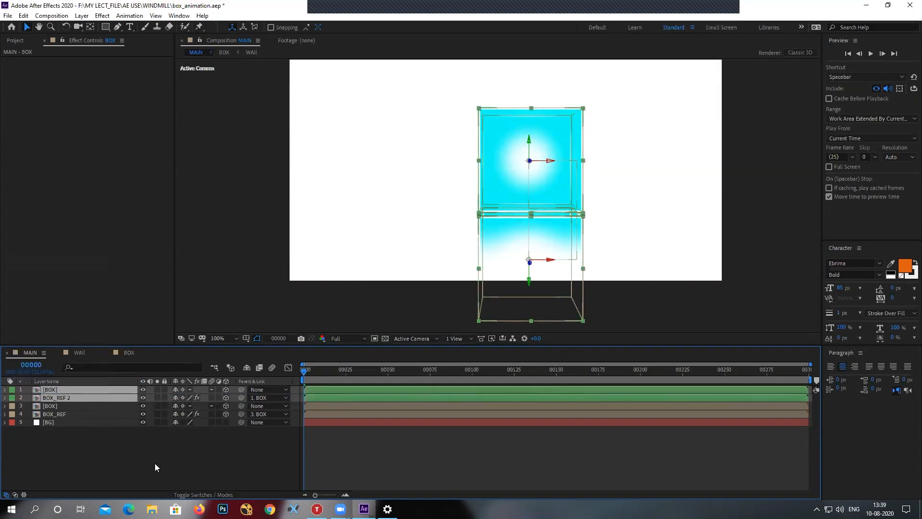
pyautogui.moveTo(546, 161); pyautogui.dragTo(523, 190)
pyautogui.hotkey('ctrl', 'z')
pyautogui.click(144, 439)
# Move the green BOX copy left and back in depth by setting its position to 188, 250, 430.
pyautogui.click(68, 389)
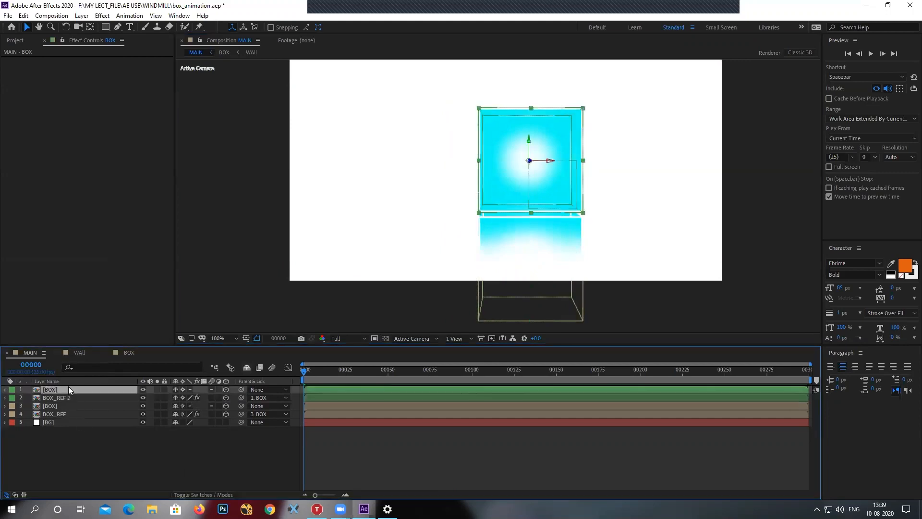
pyautogui.press('p')
pyautogui.moveTo(179, 398); pyautogui.dragTo(37, 398)
pyautogui.moveTo(209, 398); pyautogui.dragTo(401, 382)
pyautogui.moveTo(179, 397); pyautogui.dragTo(173, 398)
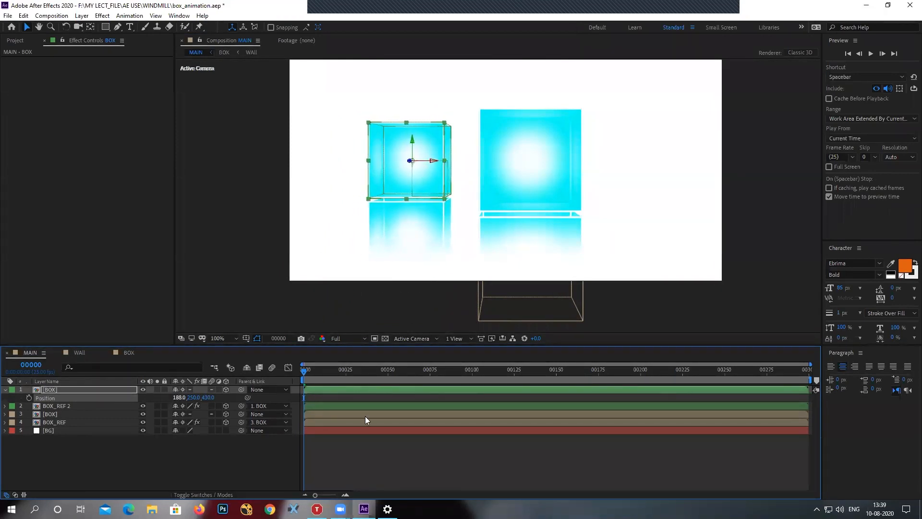
pyautogui.click(237, 470)
# Duplicate the green BOX and BOX_REF 2 layers and stack the new reflection directly beneath its own BOX copy.
pyautogui.click(53, 389)
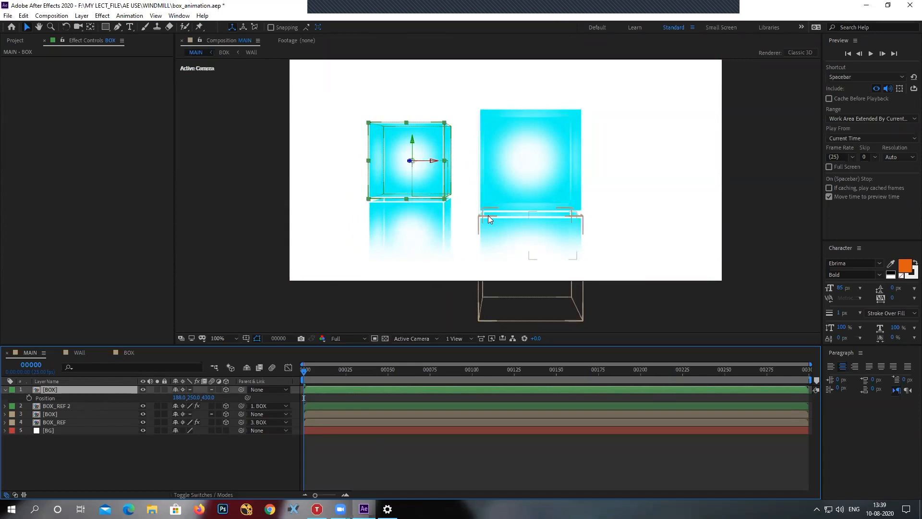
pyautogui.click(5, 390)
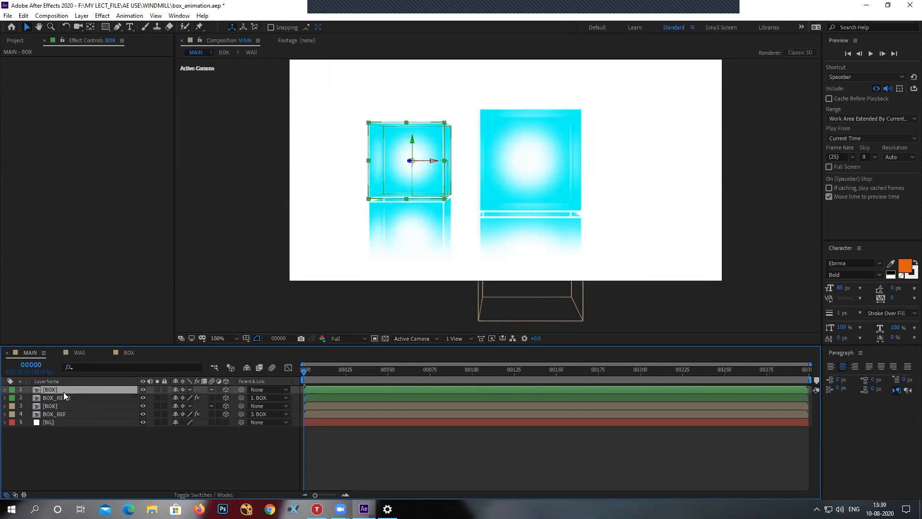
pyautogui.keyDown('ctrl'); pyautogui.click(57, 398); pyautogui.keyUp('ctrl')
pyautogui.hotkey('ctrl', 'd')
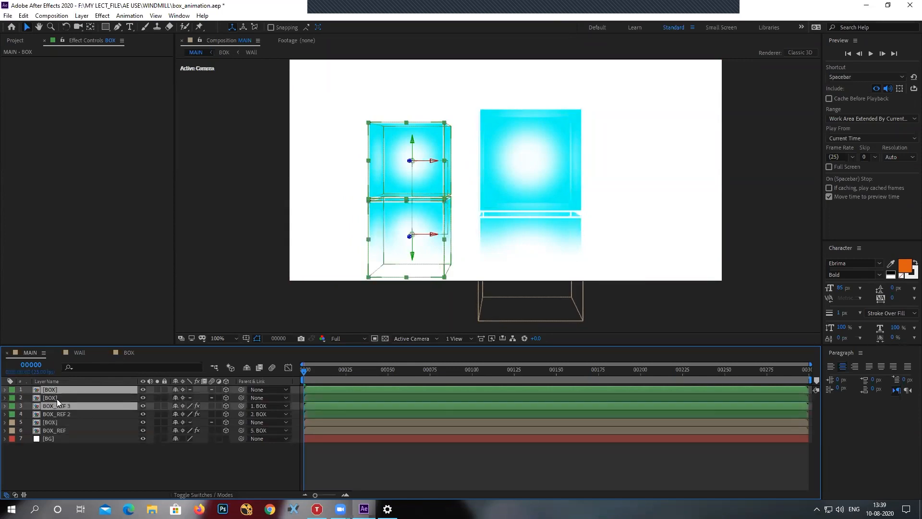
pyautogui.moveTo(69, 406); pyautogui.dragTo(73, 396)
# Move the newest BOX copy horizontally to the opposite side of the central box and scrub the first frames to check.
pyautogui.click(67, 392)
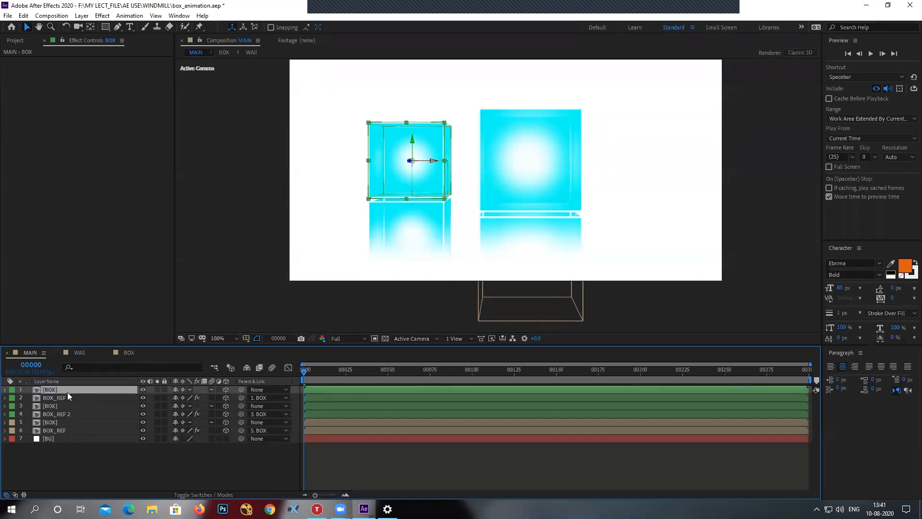
pyautogui.press('p')
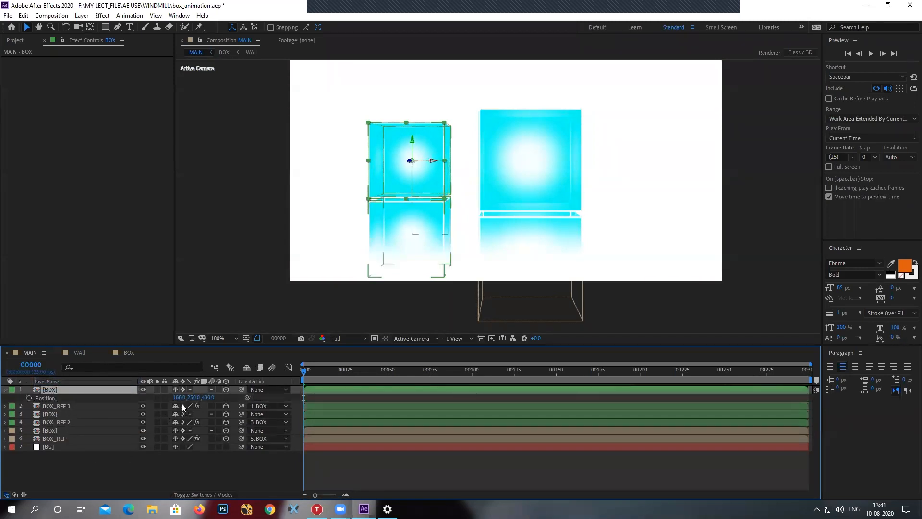
pyautogui.moveTo(179, 398); pyautogui.dragTo(483, 410)
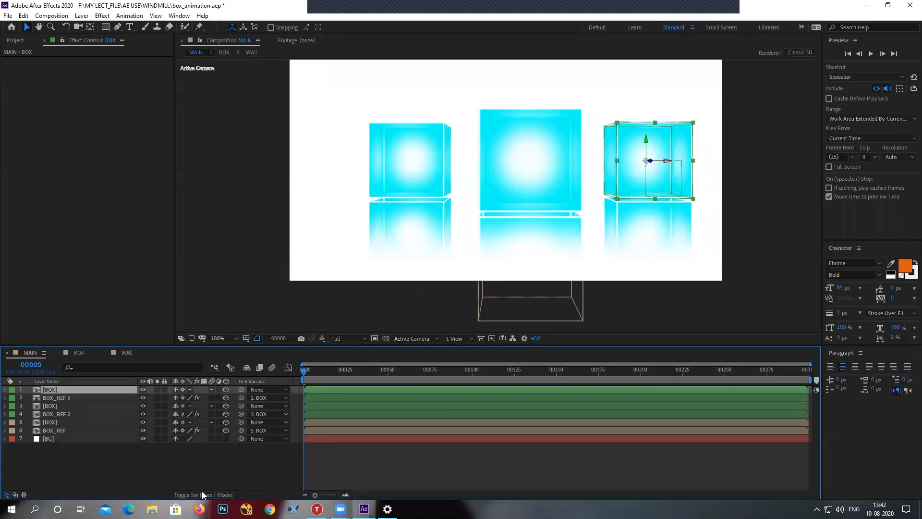
pyautogui.click(436, 467)
pyautogui.moveTo(312, 374); pyautogui.dragTo(268, 378)
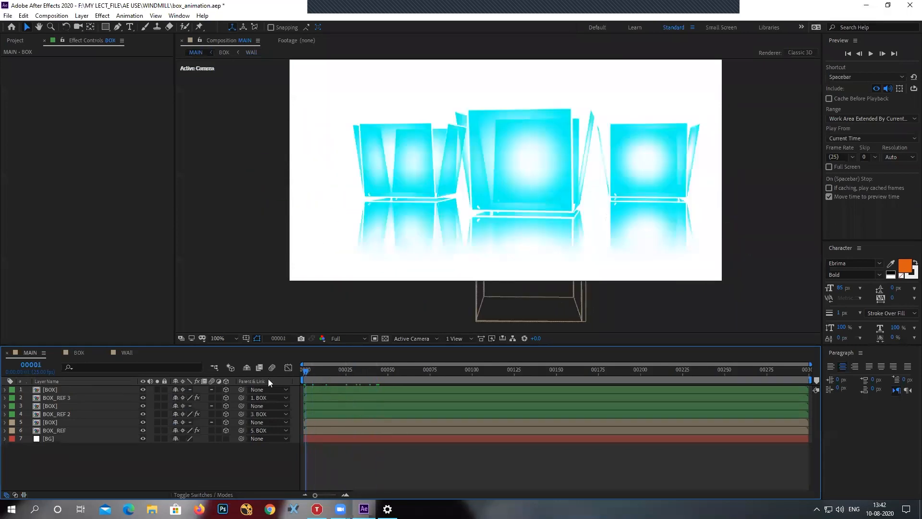
# Give the topmost BOX and BOX_REF 3 layers an Orange label.
pyautogui.click(52, 389)
pyautogui.keyDown('shift'); pyautogui.click(53, 397); pyautogui.keyUp('shift')
pyautogui.click(12, 397)
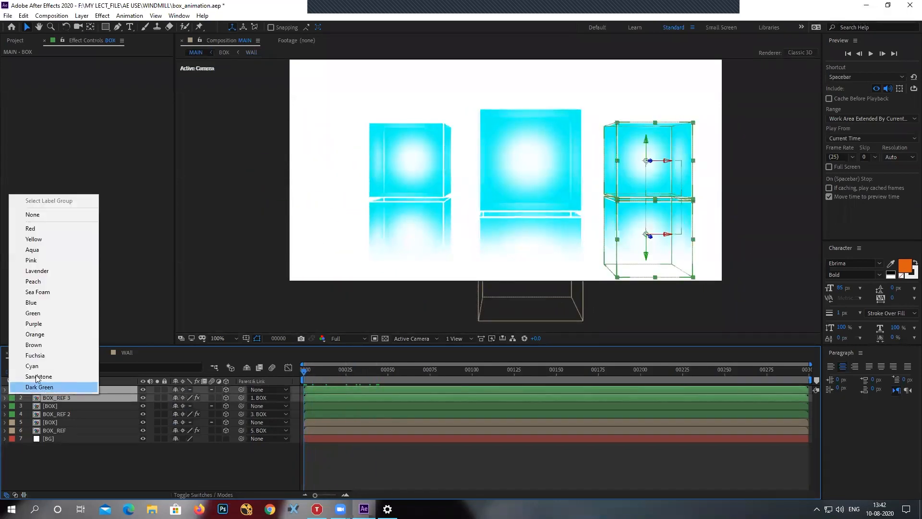
pyautogui.click(42, 334)
pyautogui.click(101, 464)
# Apply a Hue/Saturation effect to the orange-labelled BOX layer and set its Master Hue to 213° for an orange colour.
pyautogui.click(63, 389)
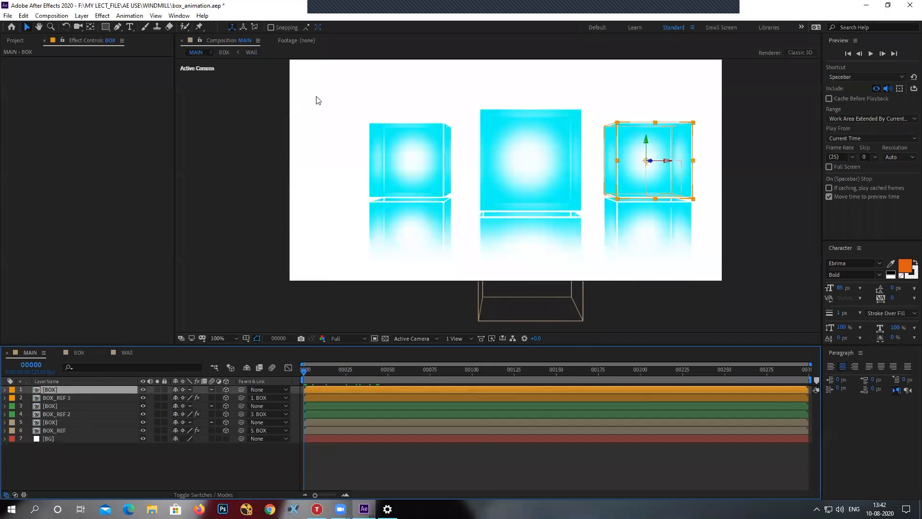
pyautogui.click(102, 16)
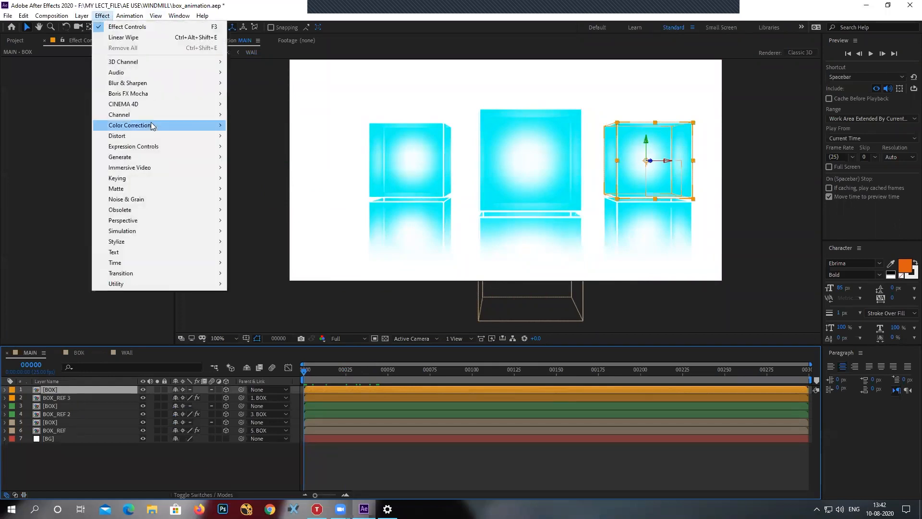
pyautogui.moveTo(154, 126)
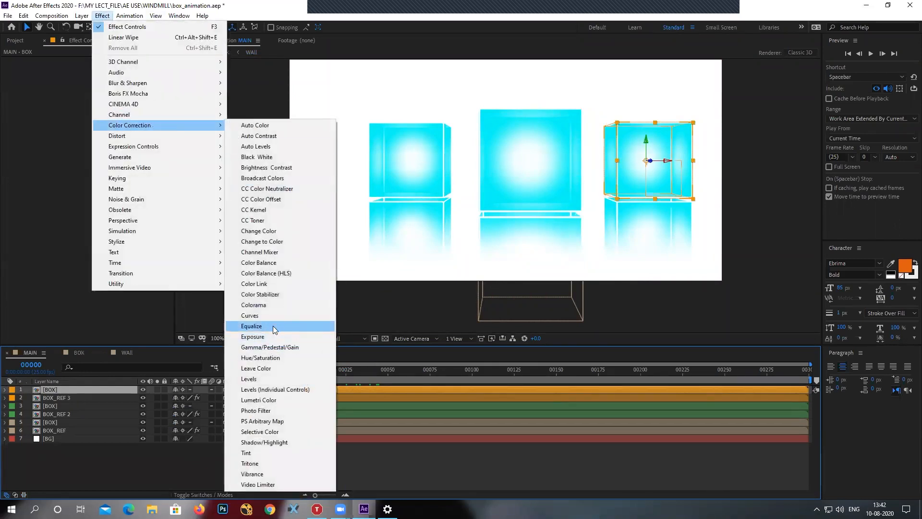
pyautogui.click(269, 358)
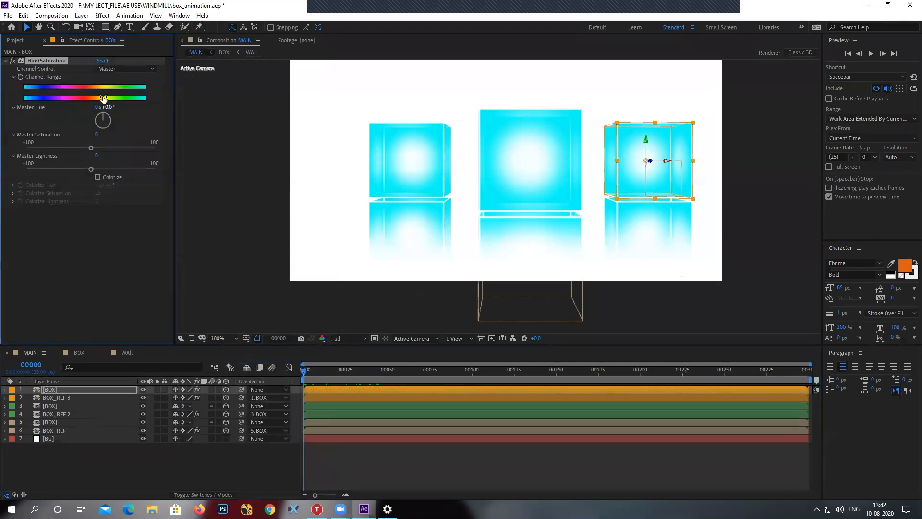
pyautogui.moveTo(111, 112); pyautogui.dragTo(203, 103)
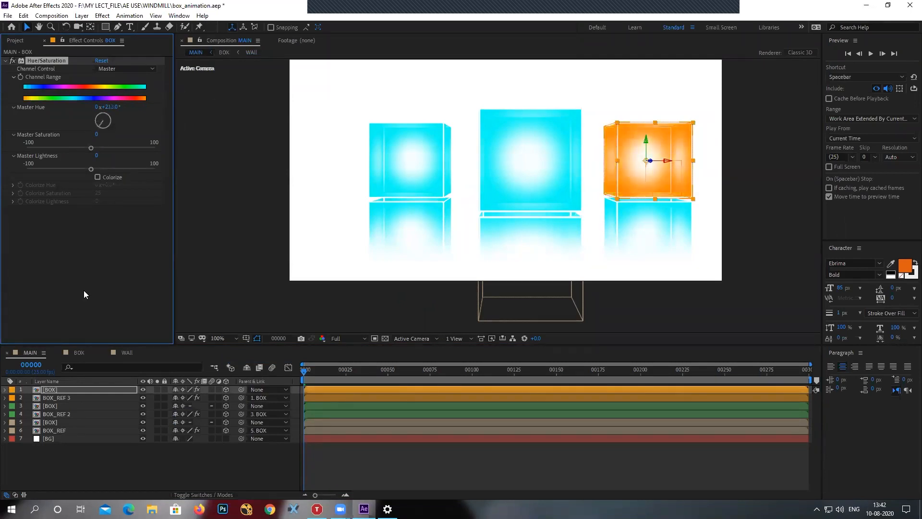
# Copy the Hue/Saturation effect from the orange-labelled BOX onto its reflection layer, BOX_REF 3.
pyautogui.click(23, 16)
pyautogui.click(50, 73)
pyautogui.click(47, 161)
pyautogui.click(47, 61)
pyautogui.click(23, 16)
pyautogui.click(39, 72)
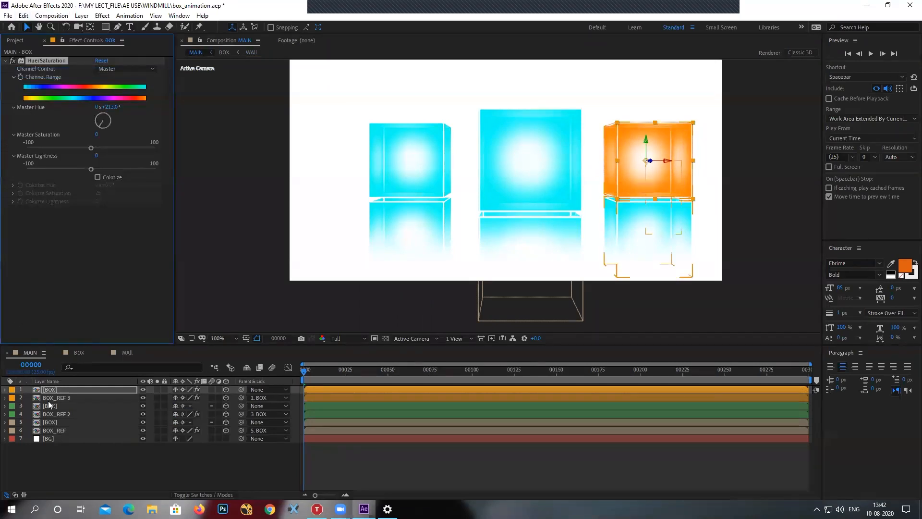
pyautogui.click(48, 399)
pyautogui.click(23, 15)
pyautogui.click(29, 110)
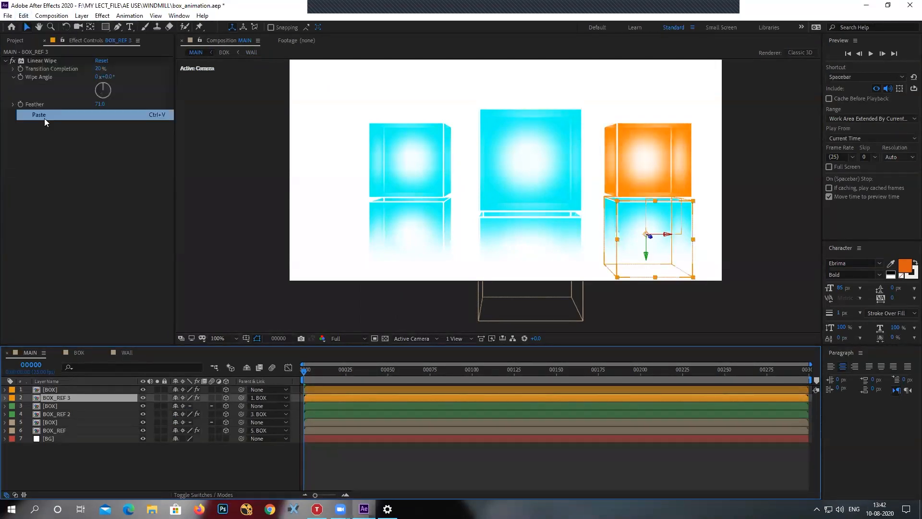
pyautogui.click(101, 478)
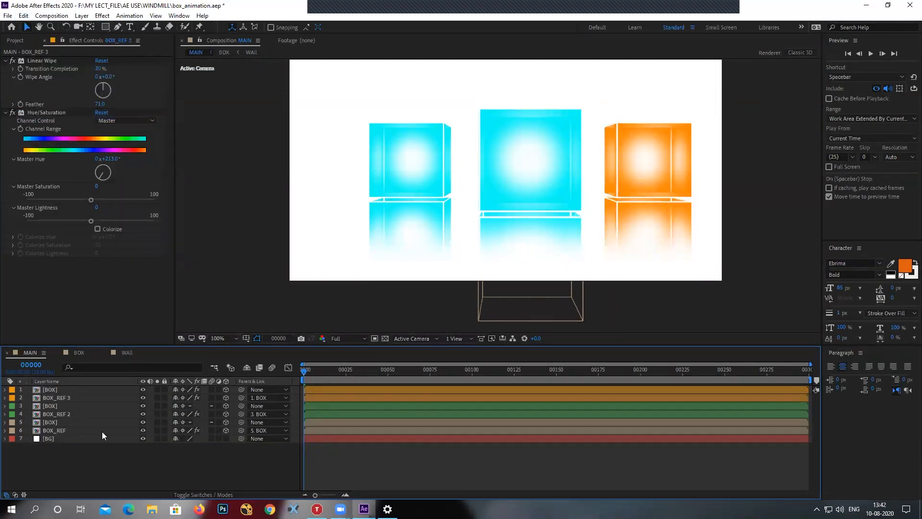
# Paste the Hue/Saturation effect onto BOX_REF 2 and set its Master Hue to 185° to turn the reflection red.
pyautogui.click(57, 415)
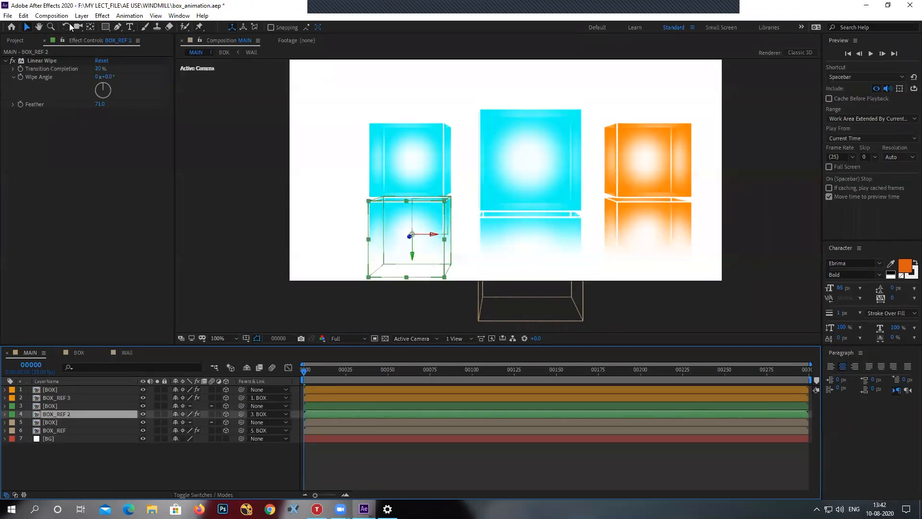
pyautogui.click(24, 15)
pyautogui.click(46, 109)
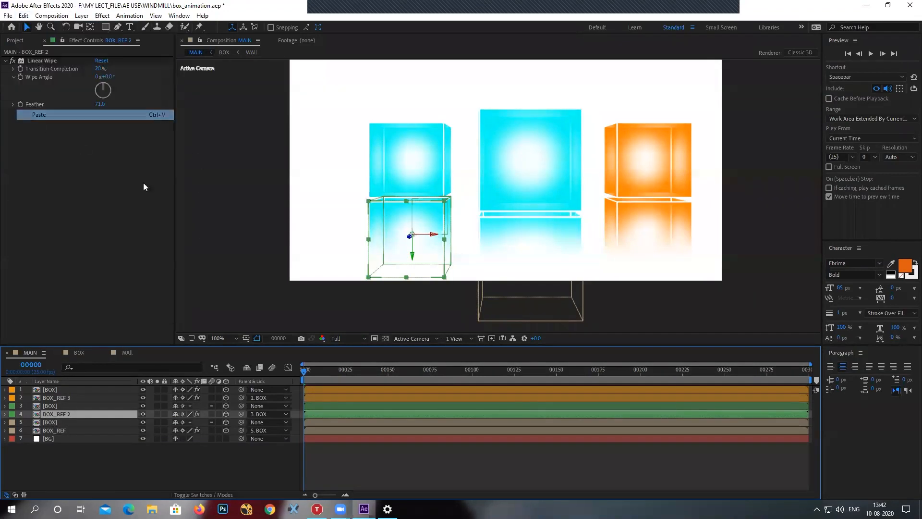
pyautogui.moveTo(114, 158); pyautogui.dragTo(97, 158)
# Copy the adjusted Hue/Saturation effect from BOX_REF 2 onto the green-labelled BOX layer.
pyautogui.click(23, 15)
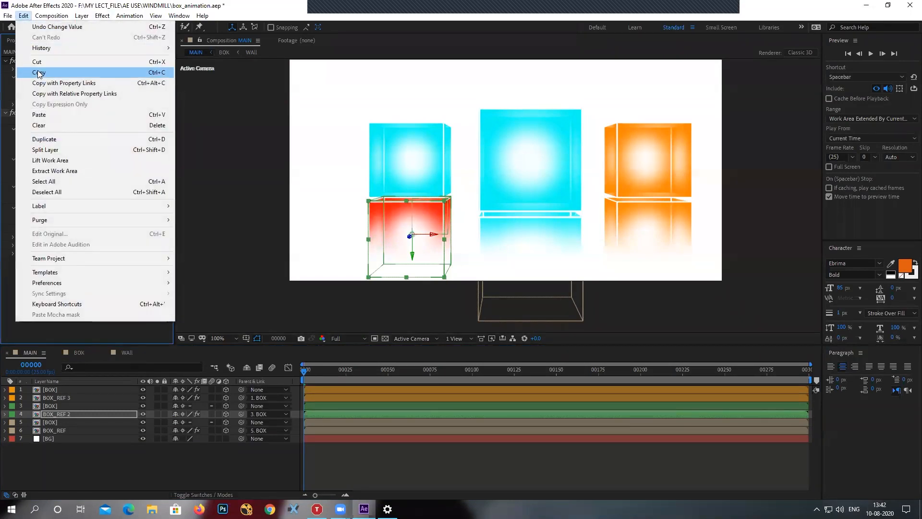
pyautogui.click(38, 73)
pyautogui.hotkey('ctrl', 'Up')
pyautogui.click(30, 16)
pyautogui.click(47, 112)
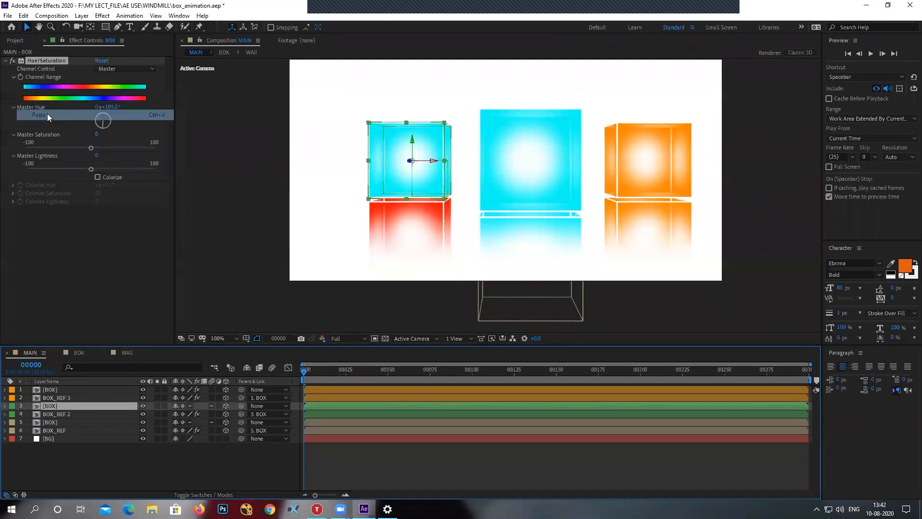
pyautogui.click(248, 459)
# Move the cyan BOX and BOX_REF pair to the top of the layer stack and scrub the timeline to check the overlap.
pyautogui.moveTo(310, 376); pyautogui.dragTo(320, 379)
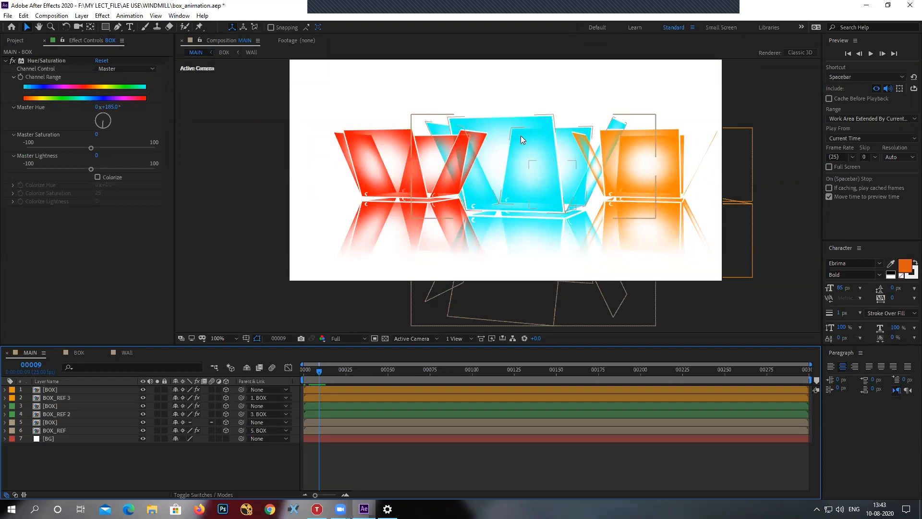
pyautogui.moveTo(322, 372); pyautogui.dragTo(325, 373)
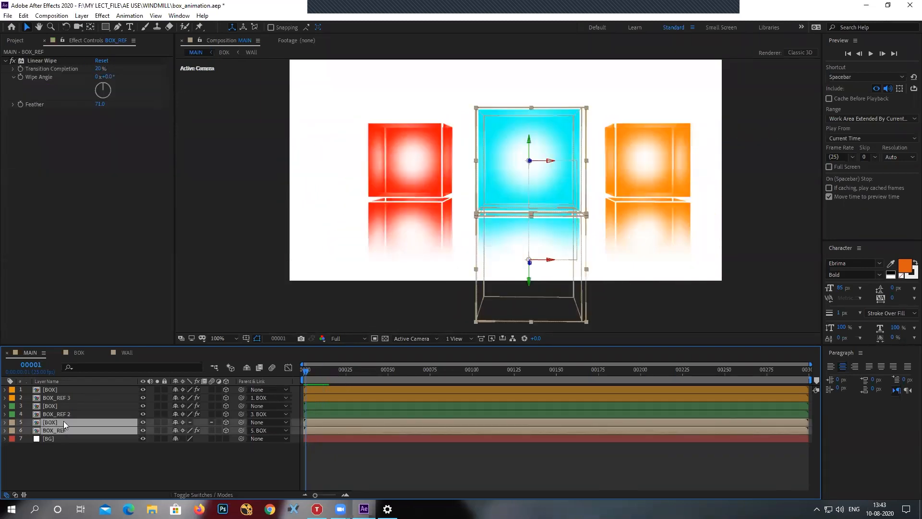
pyautogui.moveTo(64, 422)
pyautogui.mouseDown()
pyautogui.moveTo(64, 389)
pyautogui.moveTo(61, 422)
pyautogui.mouseUp()
pyautogui.moveTo(307, 372); pyautogui.dragTo(324, 376)
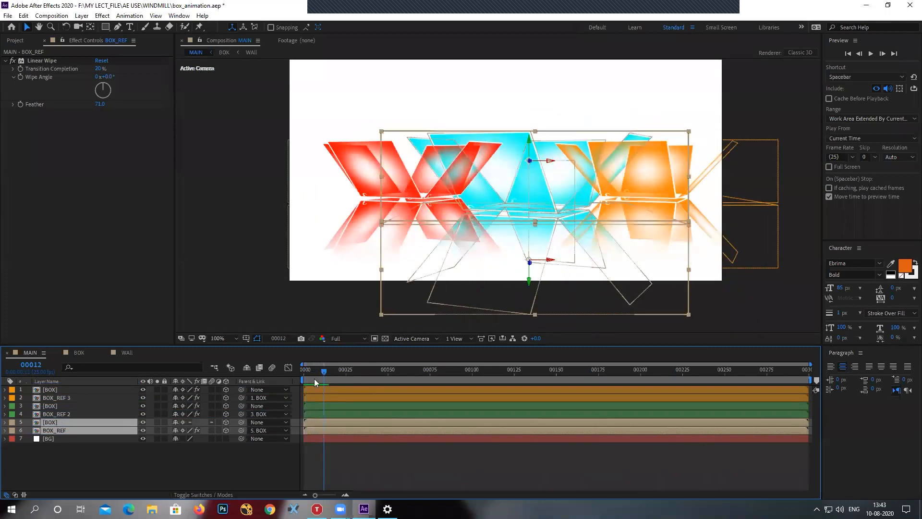
pyautogui.moveTo(67, 423); pyautogui.dragTo(70, 389)
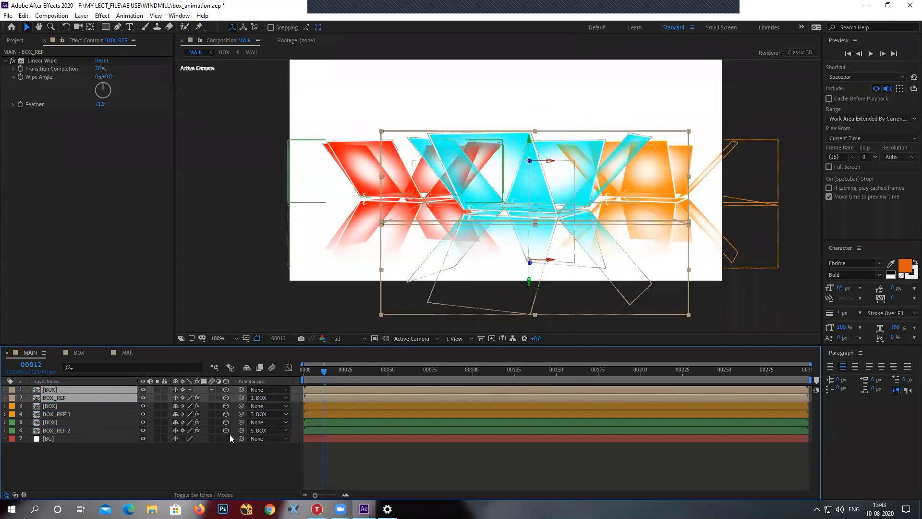
pyautogui.click(236, 452)
pyautogui.moveTo(331, 373); pyautogui.dragTo(397, 379)
pyautogui.press('Home')
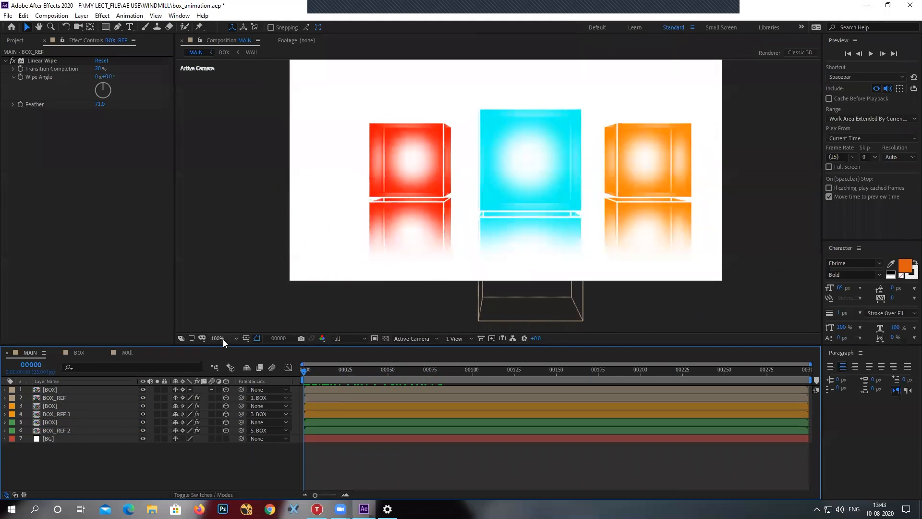
# Fit the MAIN composition to the viewer and preview the three-box animation in a maximized view.
pyautogui.click(223, 339)
pyautogui.click(241, 176)
pyautogui.click(220, 337)
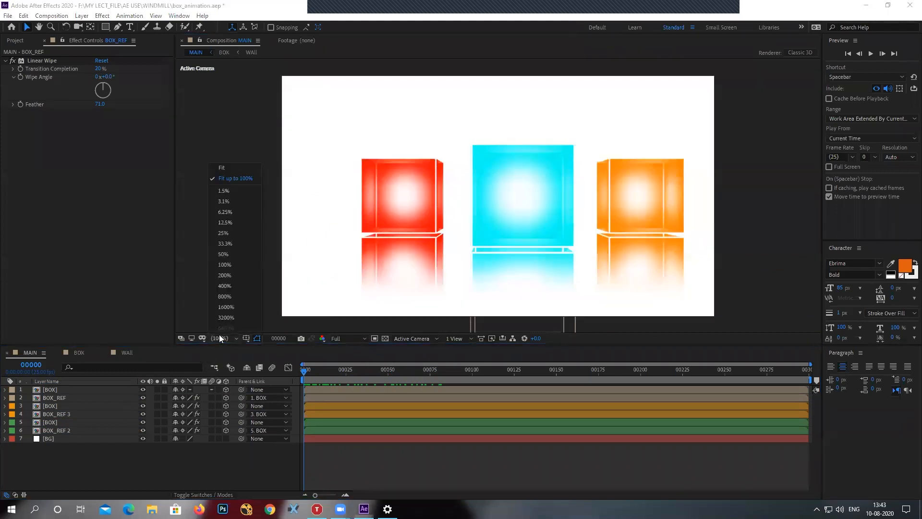
pyautogui.click(242, 166)
pyautogui.press('`')
pyautogui.press('space')
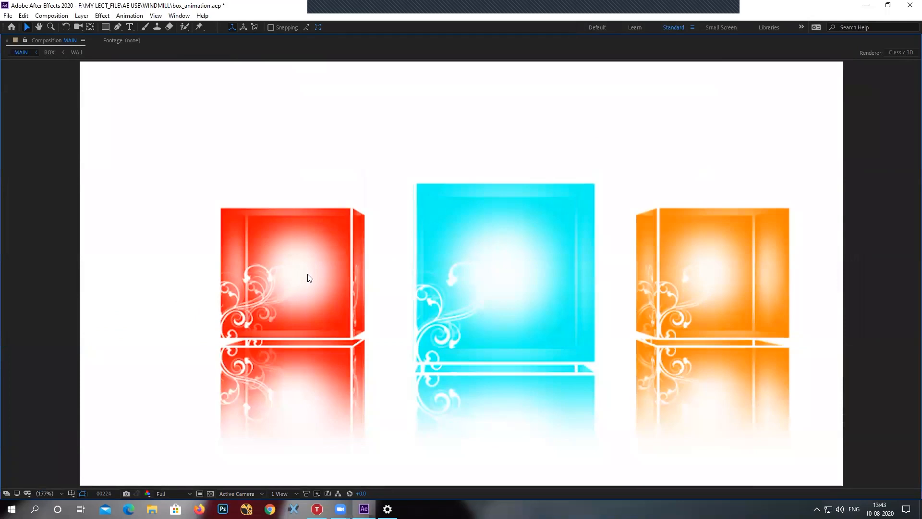
pyautogui.press('`')
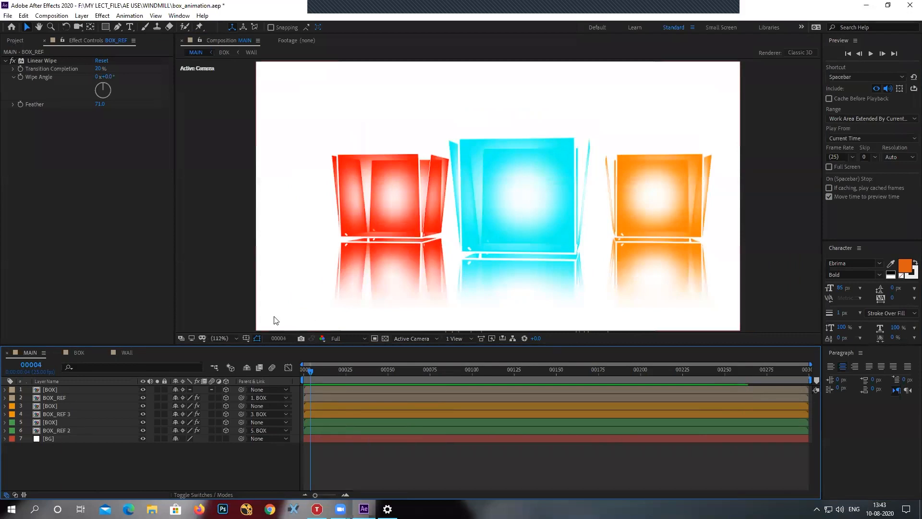
# Replay the animation from the first frame and examine the closed boxes up close.
pyautogui.moveTo(311, 371); pyautogui.dragTo(54, 435)
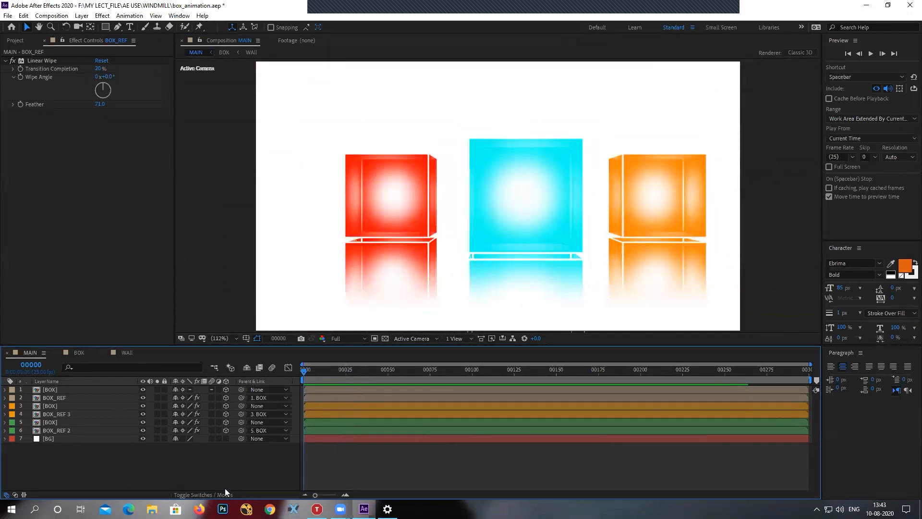
pyautogui.press('space')
pyautogui.moveTo(308, 375); pyautogui.dragTo(298, 378)
pyautogui.scroll(1, 379, 170)
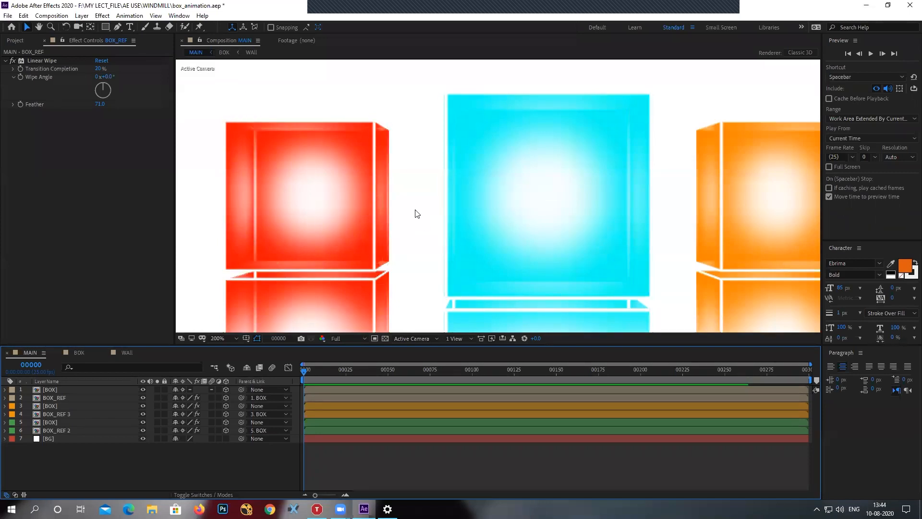
pyautogui.scroll(-1, 529, 133)
pyautogui.scroll(1, 548, 204)
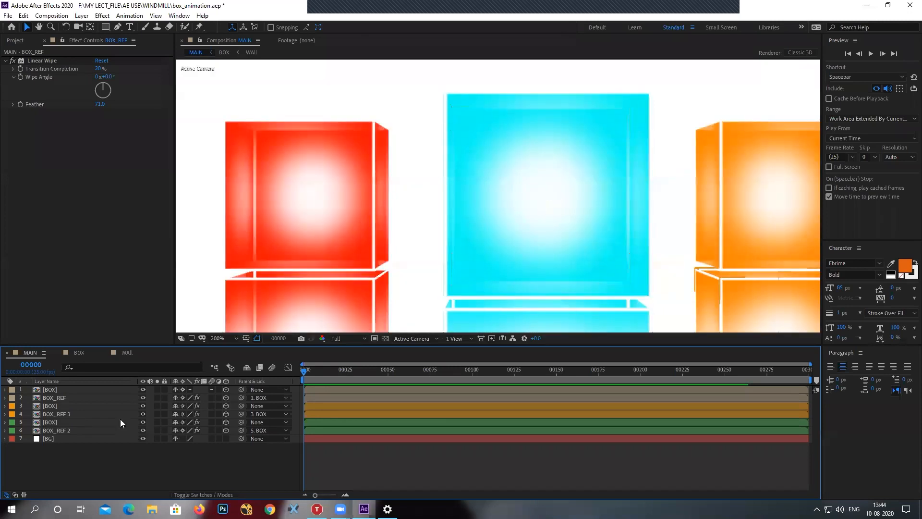
# Open the WALL composition nested inside BOX and add a text layer reading "i" on the wall.
pyautogui.doubleClick(52, 421)
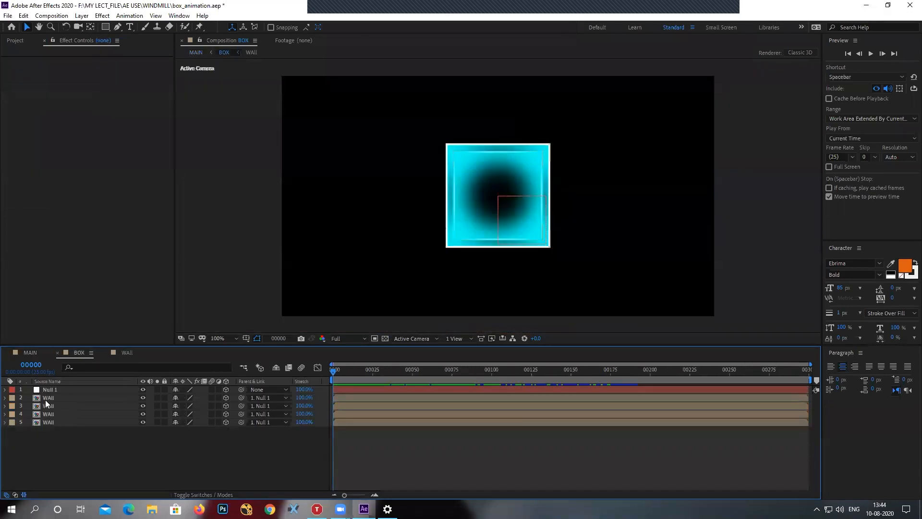
pyautogui.doubleClick(45, 400)
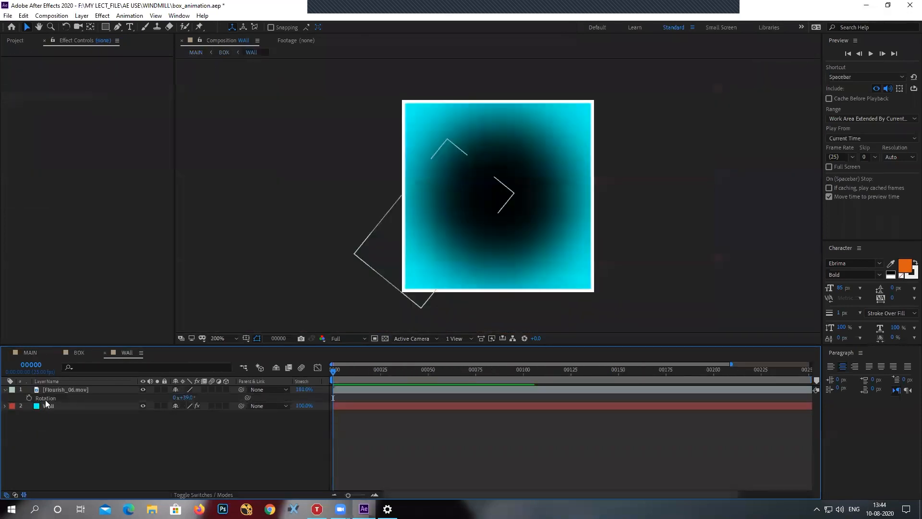
pyautogui.click(5, 391)
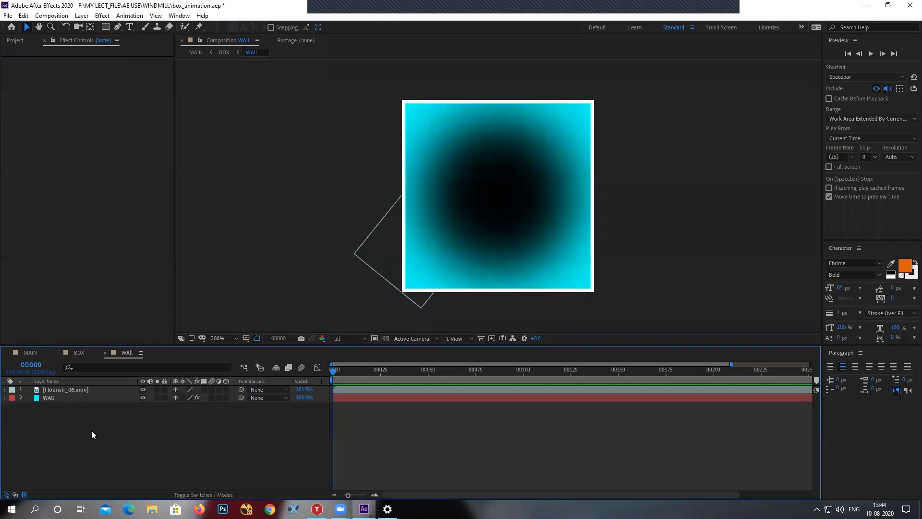
pyautogui.click(130, 28)
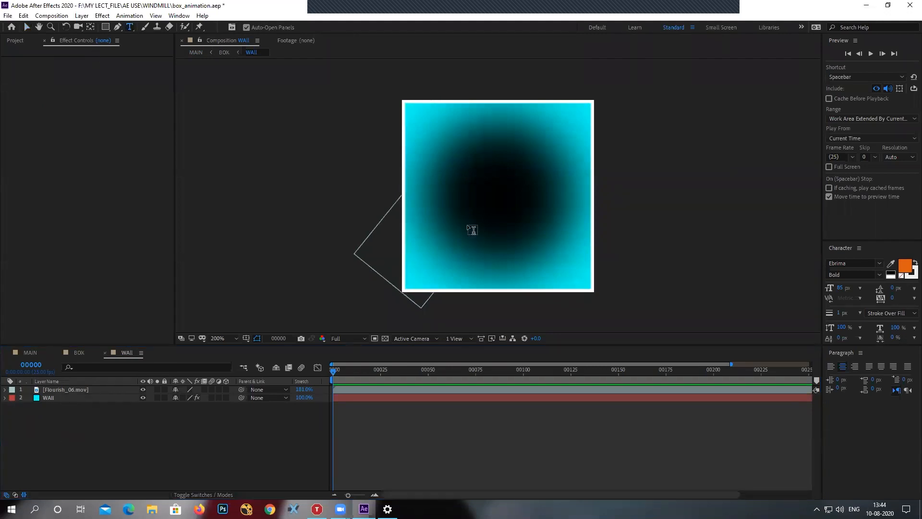
pyautogui.click(493, 185)
pyautogui.write('i')
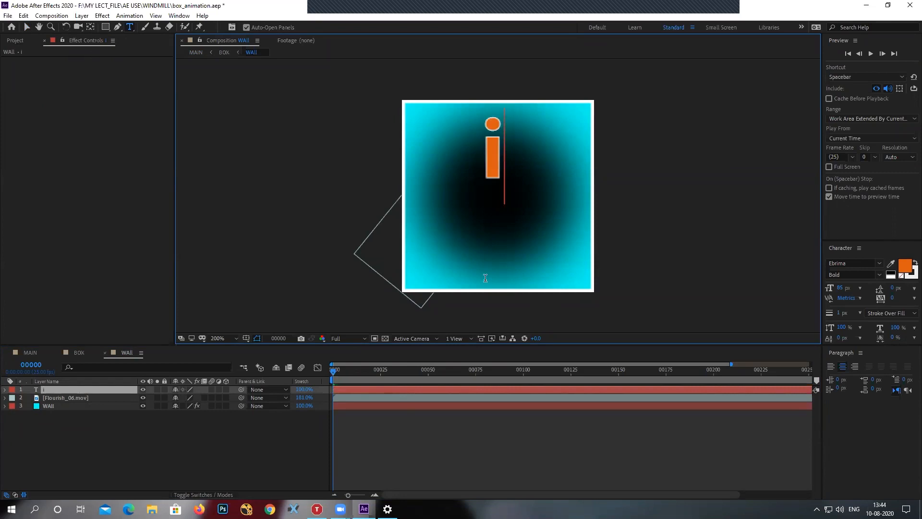
# Move the "i" text to the centre of the wall and remove its stroke colour.
pyautogui.click(26, 27)
pyautogui.moveTo(493, 153); pyautogui.dragTo(496, 187)
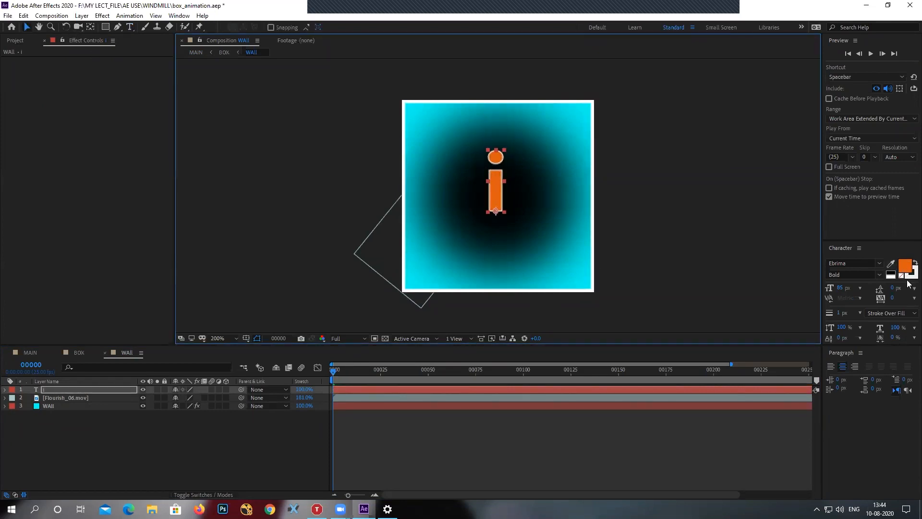
pyautogui.click(908, 273)
pyautogui.click(903, 275)
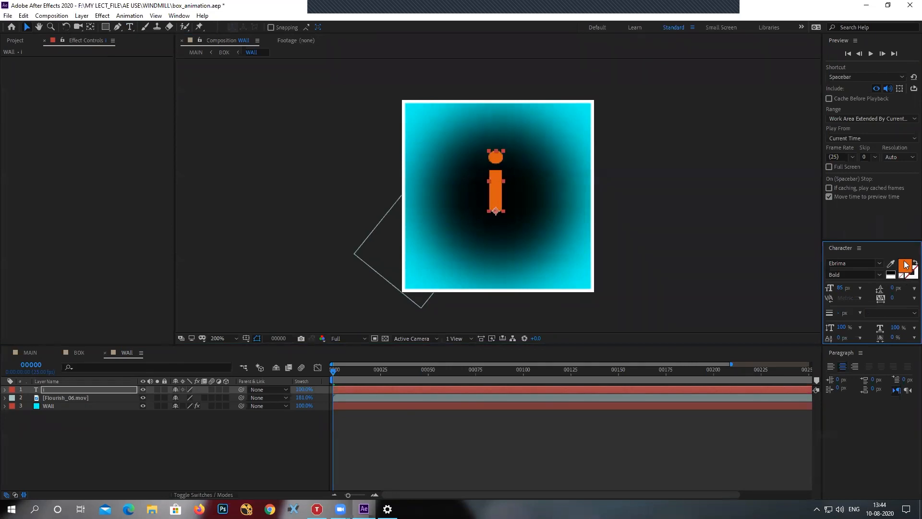
# Change the "i" text's fill colour to cyan and reduce its font size to 21 px.
pyautogui.click(905, 264)
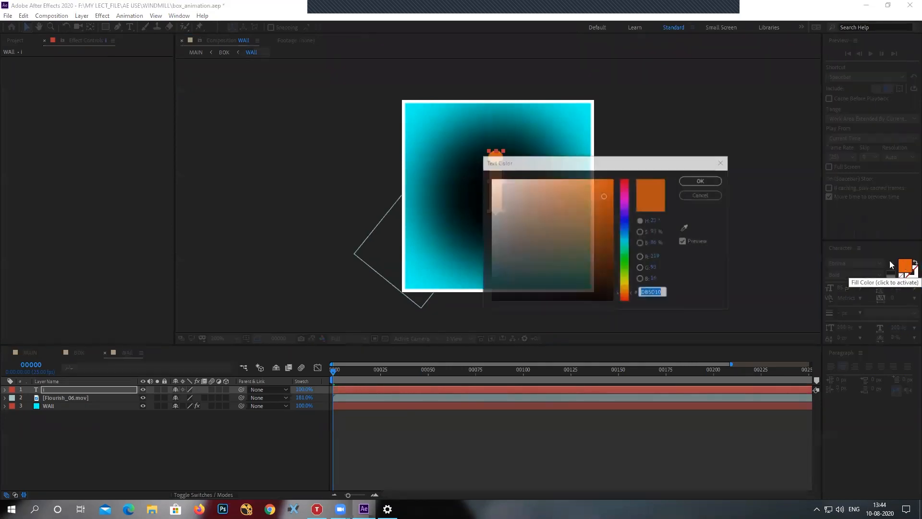
pyautogui.click(626, 238)
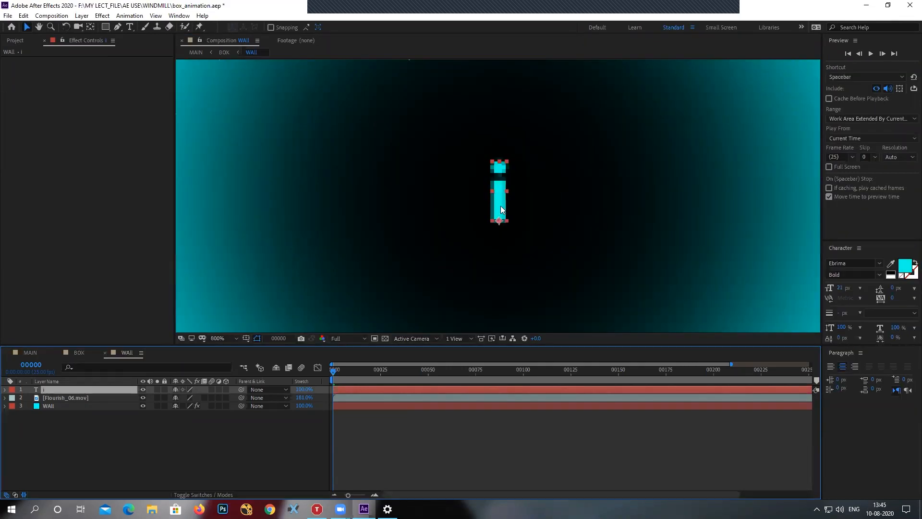
pyautogui.scroll(-1, 504, 202)
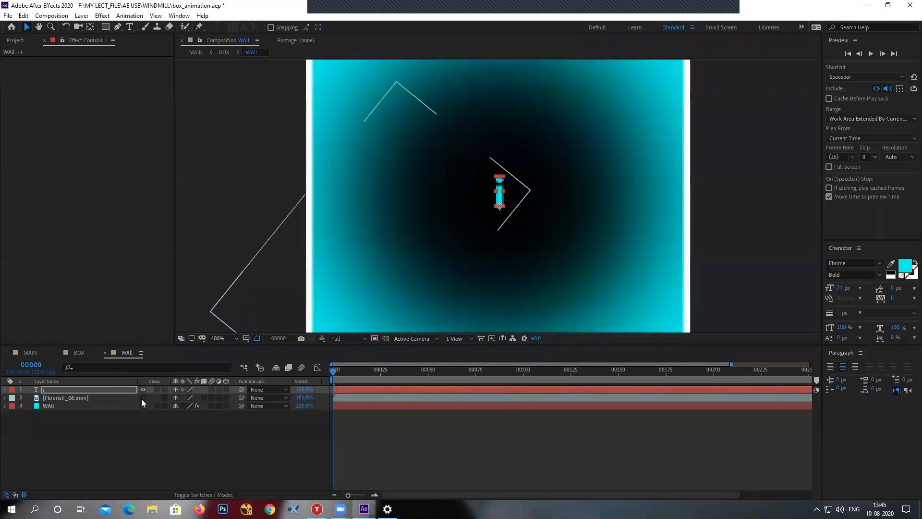
# Hide the flourish and wall layers and pre-compose the "i" text into a composition named TEXT.
pyautogui.moveTo(143, 398); pyautogui.dragTo(146, 410)
pyautogui.click(82, 426)
pyautogui.click(62, 389)
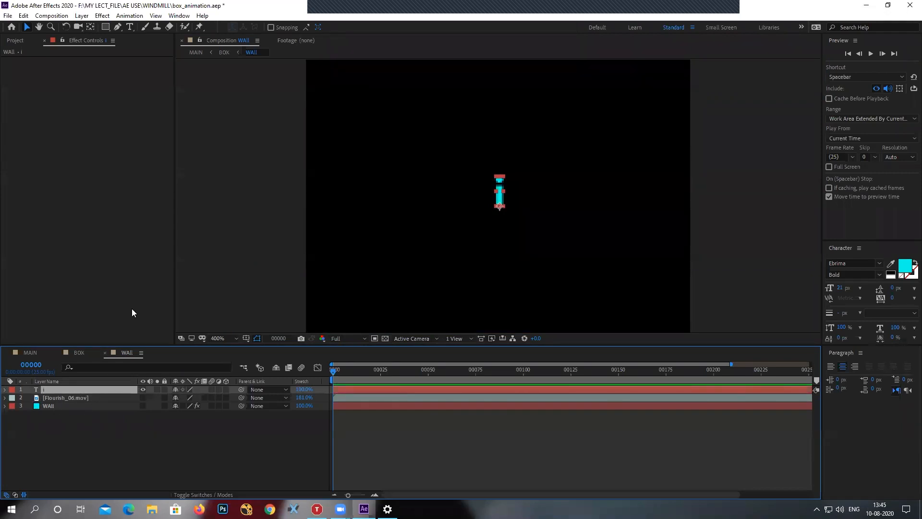
pyautogui.click(82, 15)
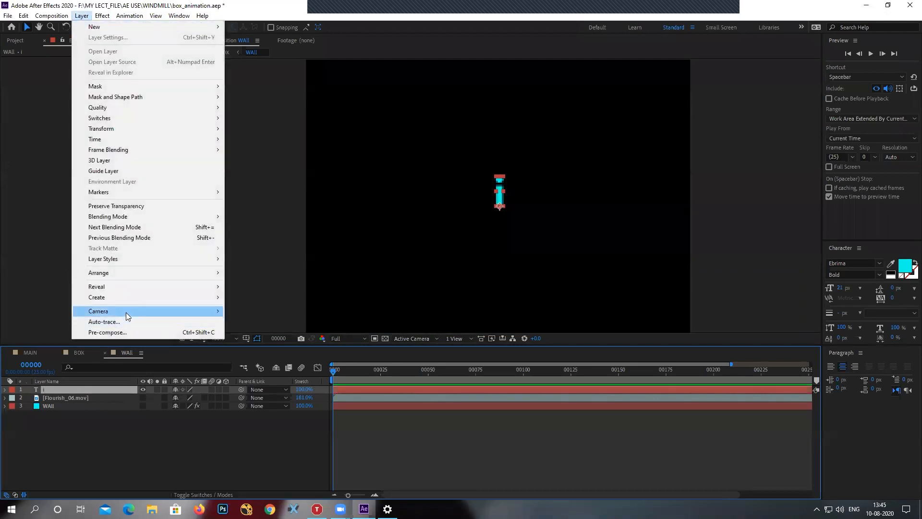
pyautogui.click(116, 333)
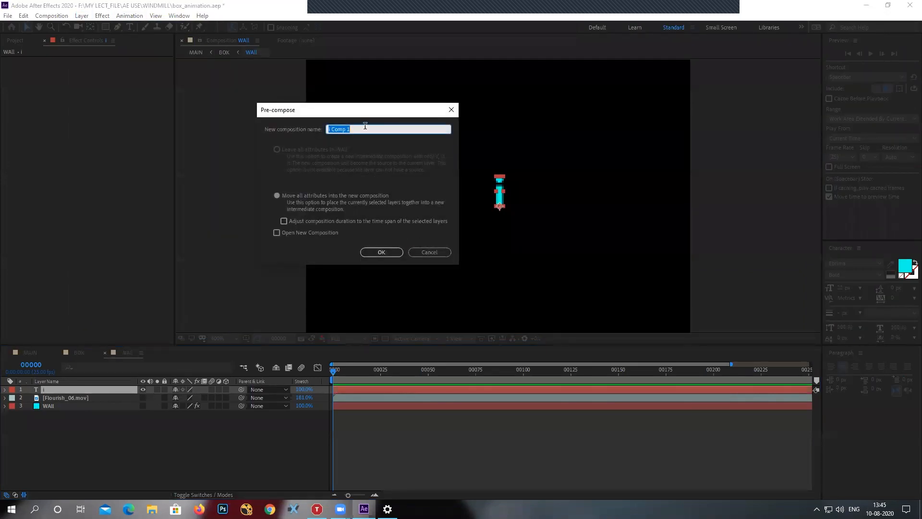
pyautogui.write('TEXT')
pyautogui.click(382, 252)
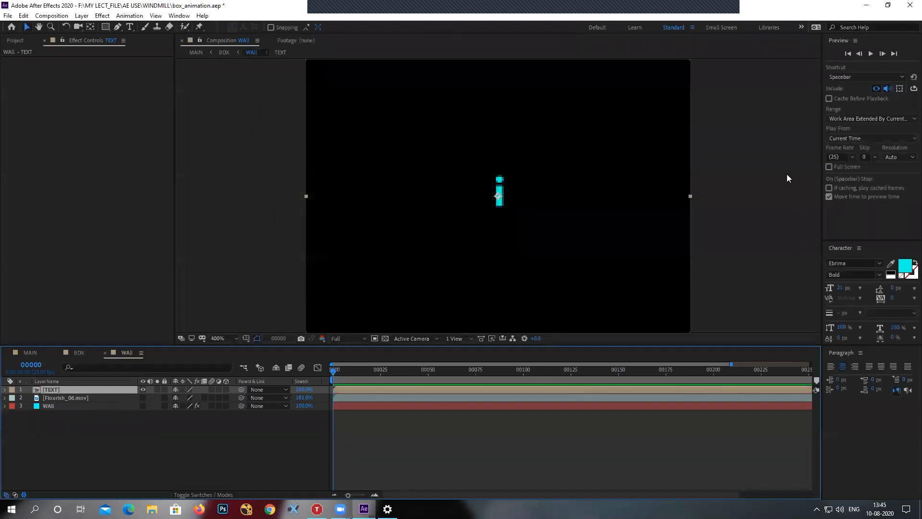
# Widen the side panels and display the Effects & Presets panel.
pyautogui.moveTo(814, 151); pyautogui.dragTo(781, 158)
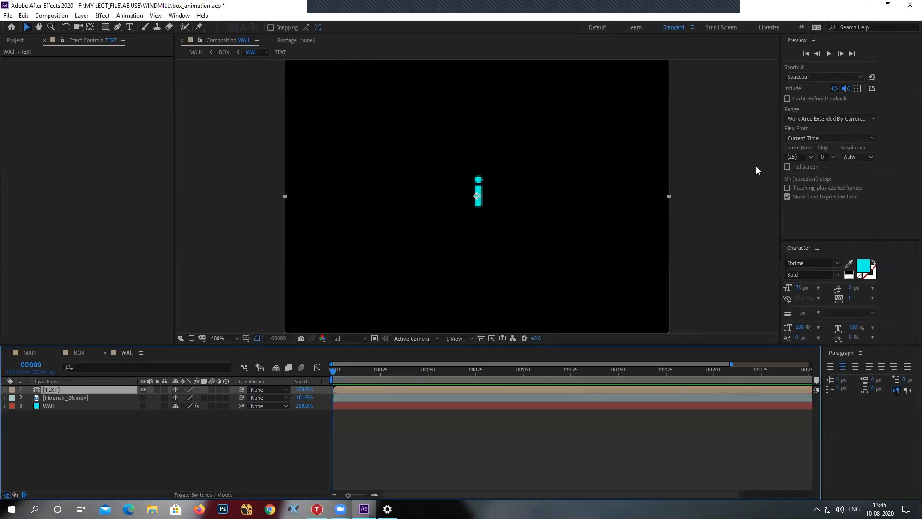
pyautogui.moveTo(820, 353); pyautogui.dragTo(775, 353)
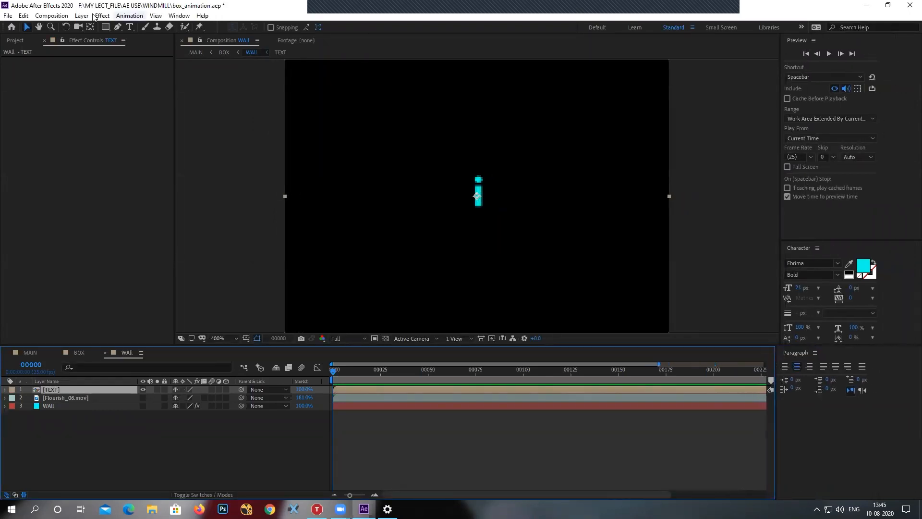
pyautogui.click(179, 15)
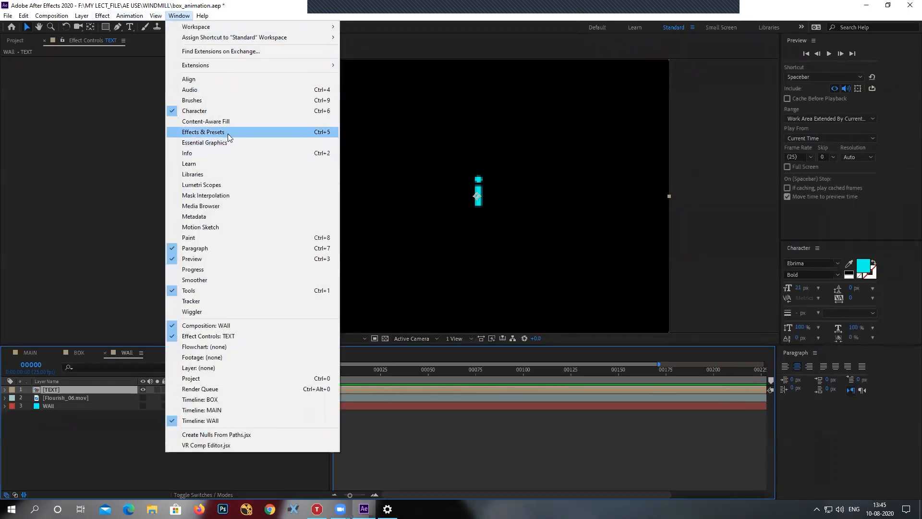
pyautogui.click(204, 132)
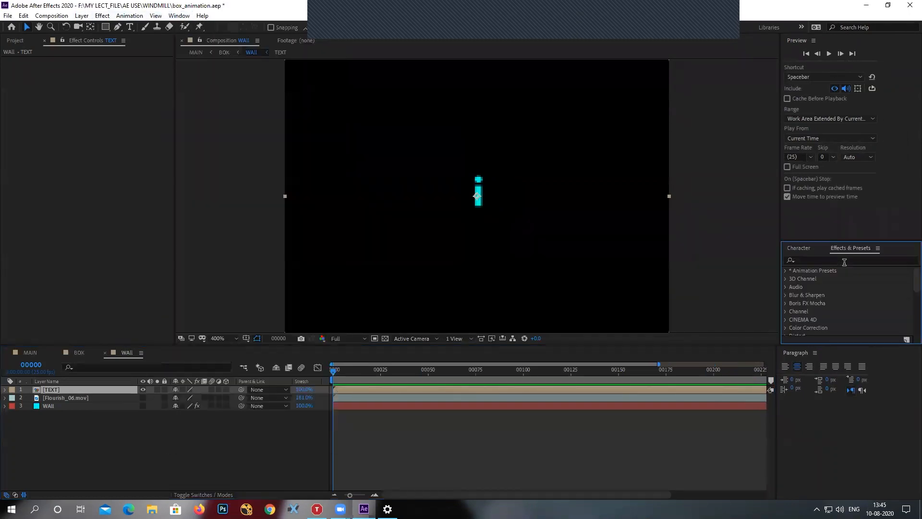
# Find the CC Kaleida effect with "kal", apply it to the TEXT layer and reduce its size to about 3.8.
pyautogui.write('kal')
pyautogui.click(827, 321)
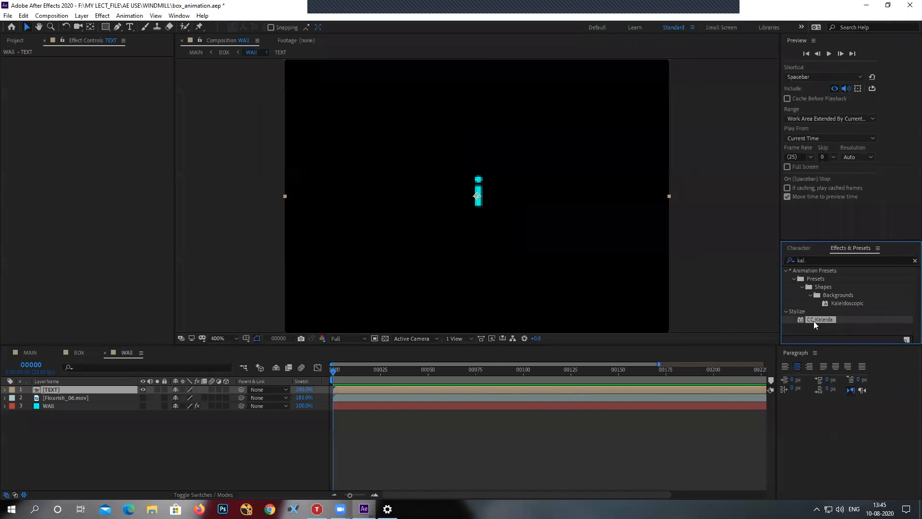
pyautogui.moveTo(815, 322); pyautogui.dragTo(82, 390)
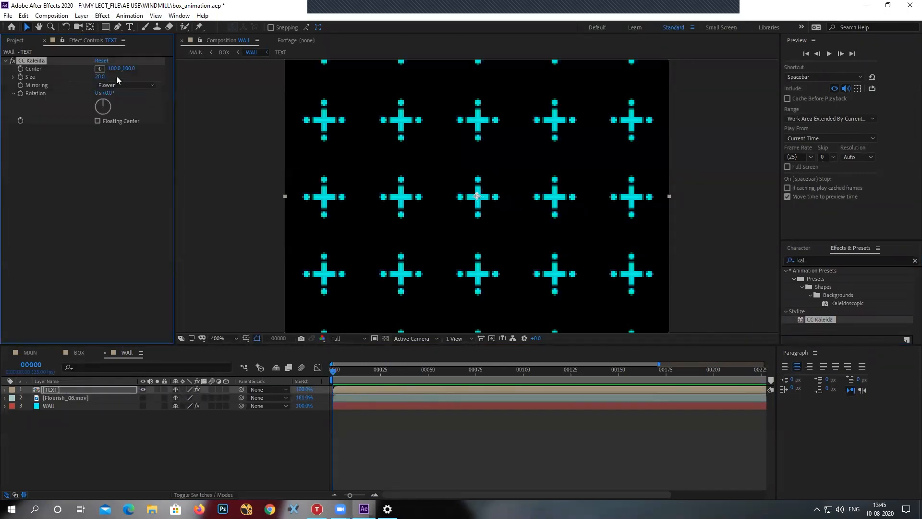
pyautogui.moveTo(100, 76); pyautogui.dragTo(48, 86)
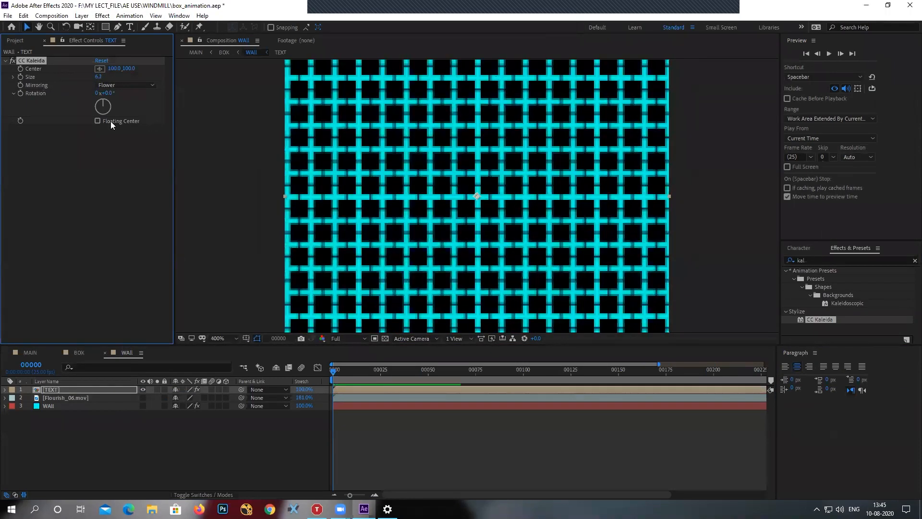
pyautogui.moveTo(110, 93); pyautogui.dragTo(86, 83)
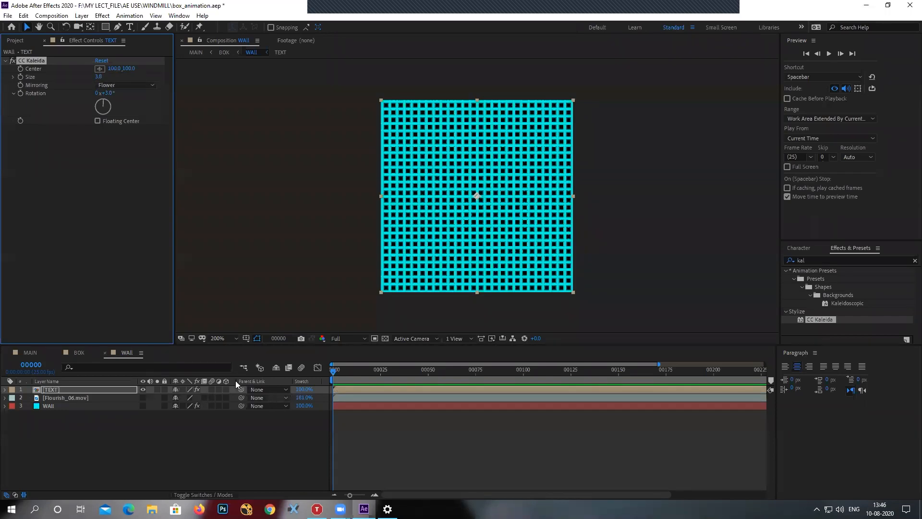
# Examine the patterned walls in the BOX and MAIN compositions by scrubbing the animation to frame 100.
pyautogui.click(78, 354)
pyautogui.moveTo(332, 378); pyautogui.dragTo(283, 381)
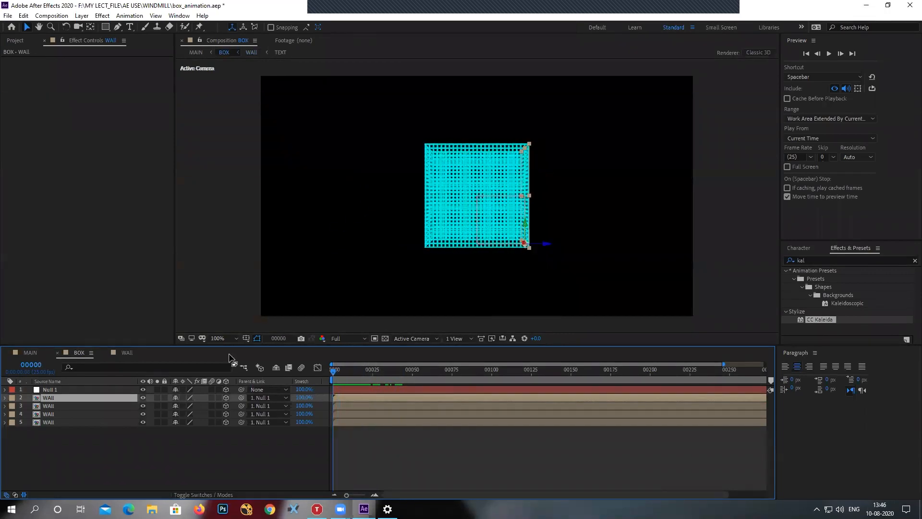
pyautogui.click(30, 353)
pyautogui.click(315, 372)
pyautogui.moveTo(317, 374); pyautogui.dragTo(443, 387)
pyautogui.scroll(-1, 495, 225)
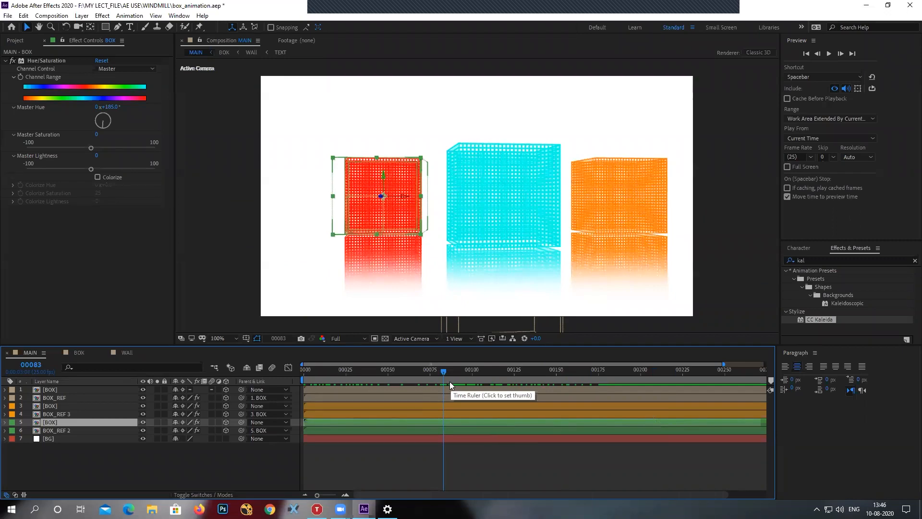
pyautogui.moveTo(446, 379); pyautogui.dragTo(472, 403)
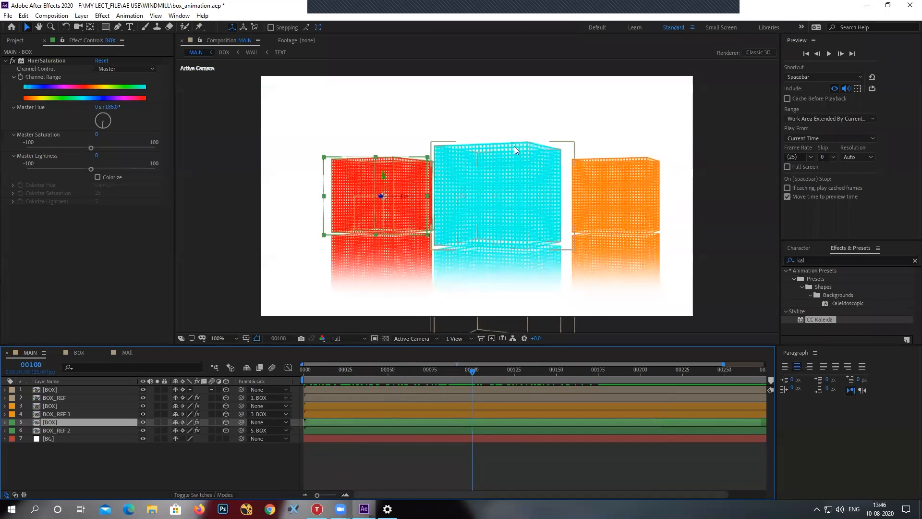
# Return to the WAll composition through BOX, hide the TEXT layer, and make the flourish and wall layers visible again.
pyautogui.doubleClick(52, 423)
pyautogui.click(51, 398)
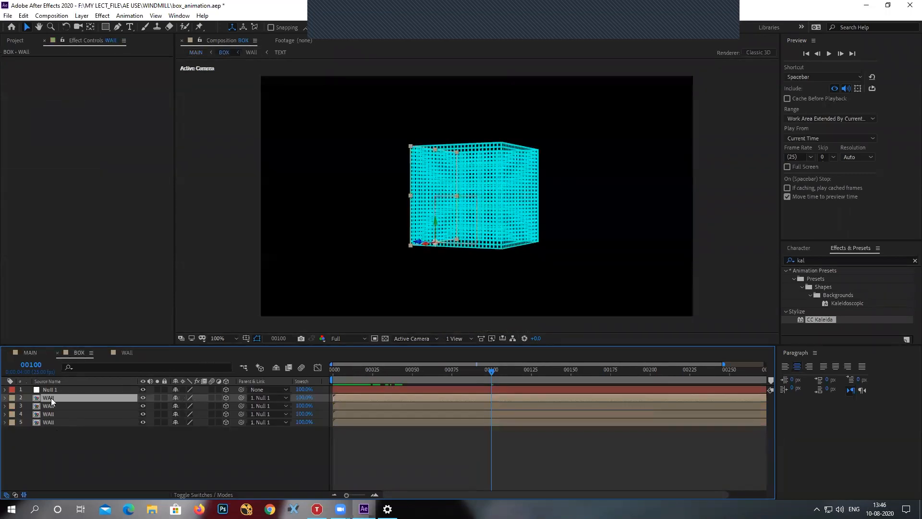
pyautogui.doubleClick(50, 399)
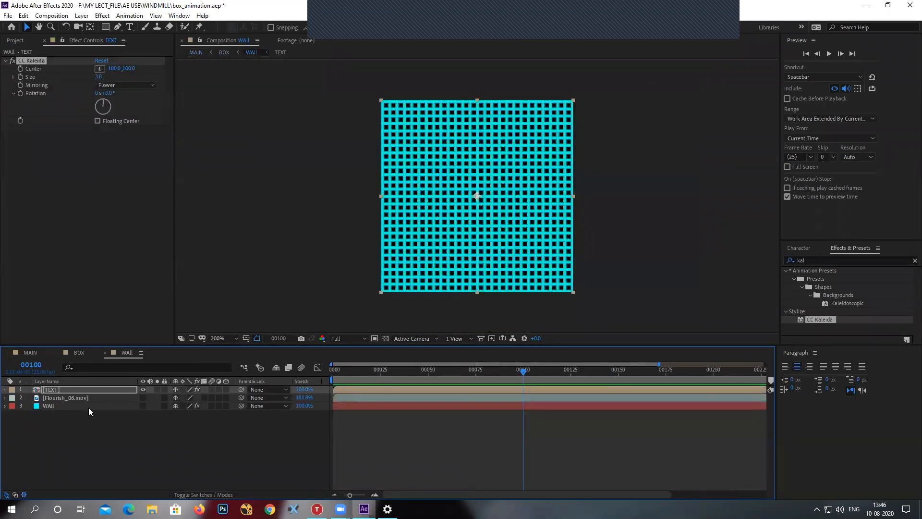
pyautogui.doubleClick(51, 390)
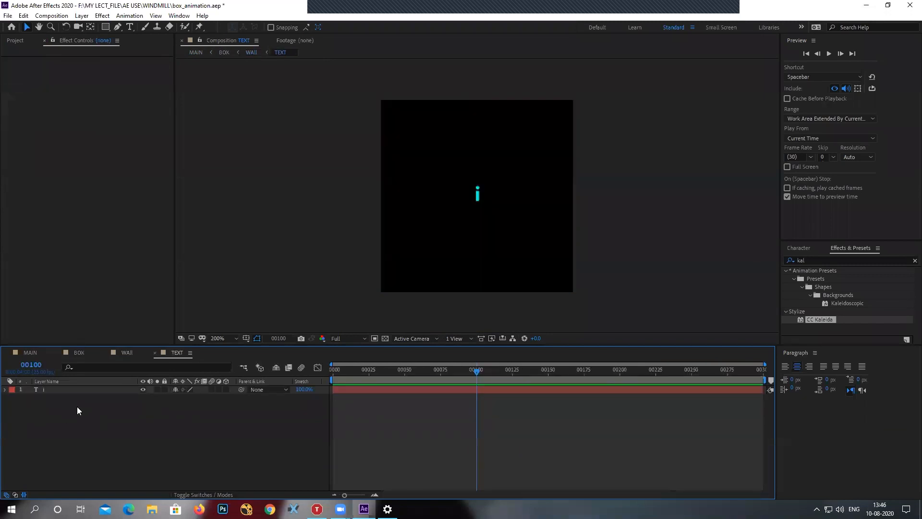
pyautogui.click(130, 352)
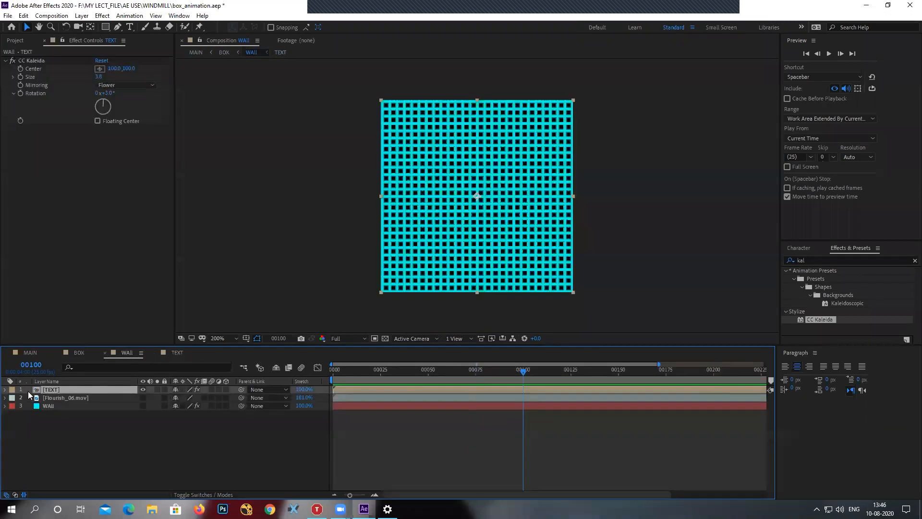
pyautogui.click(143, 390)
pyautogui.click(143, 398)
pyautogui.click(143, 406)
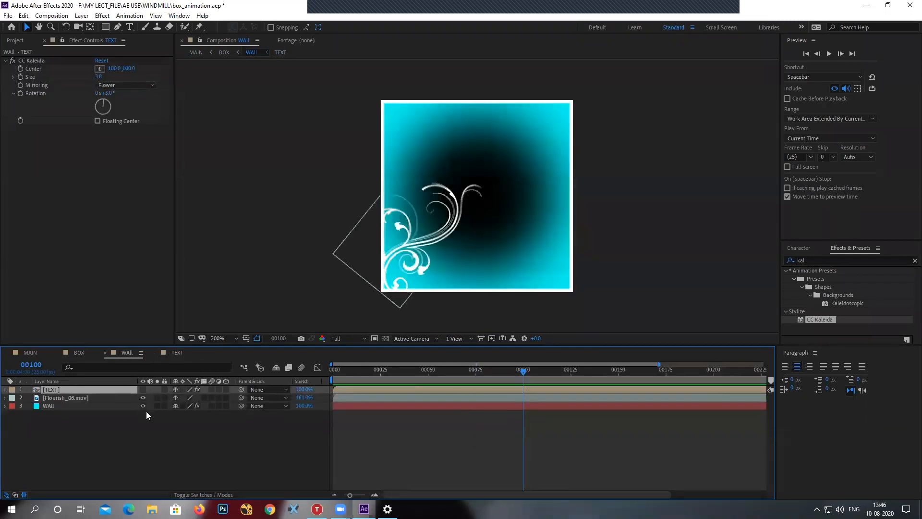
# Duplicate the Flourish_06.mov layer, show the rulers, and keep both flourish layers above the WAll layer.
pyautogui.hotkey('ctrl', 'Down')
pyautogui.hotkey('ctrl', 'd')
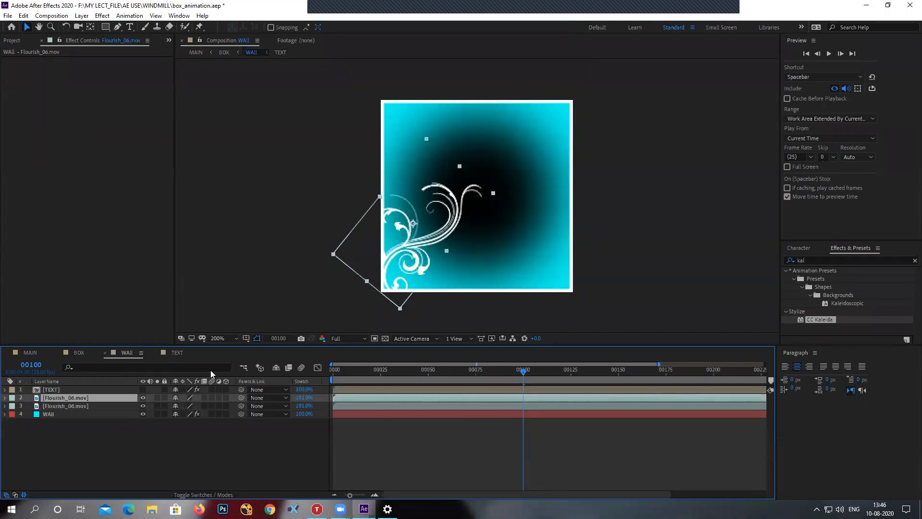
pyautogui.hotkey('ctrl', 'r')
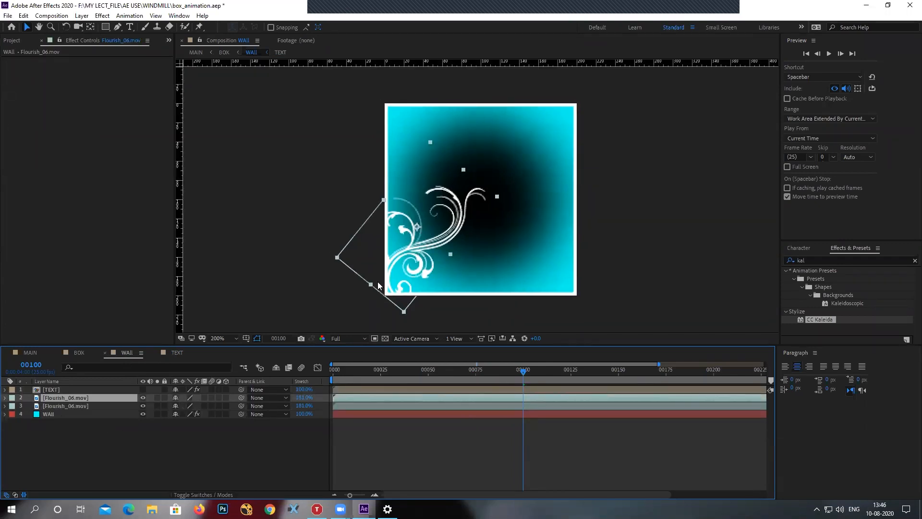
pyautogui.moveTo(94, 414); pyautogui.dragTo(60, 401)
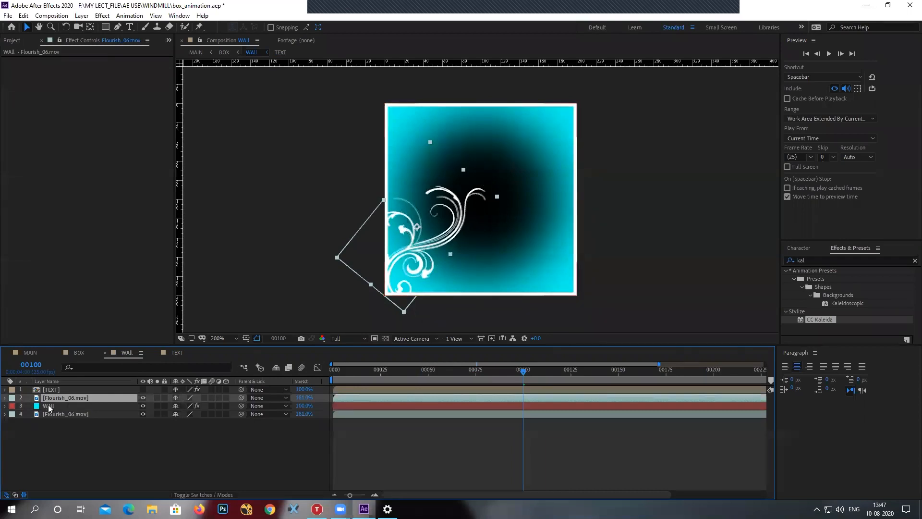
pyautogui.moveTo(48, 405); pyautogui.dragTo(70, 433)
# Rotate the duplicated flourish to 233° and move it to the wall's upper-right corner.
pyautogui.click(63, 398)
pyautogui.press('r')
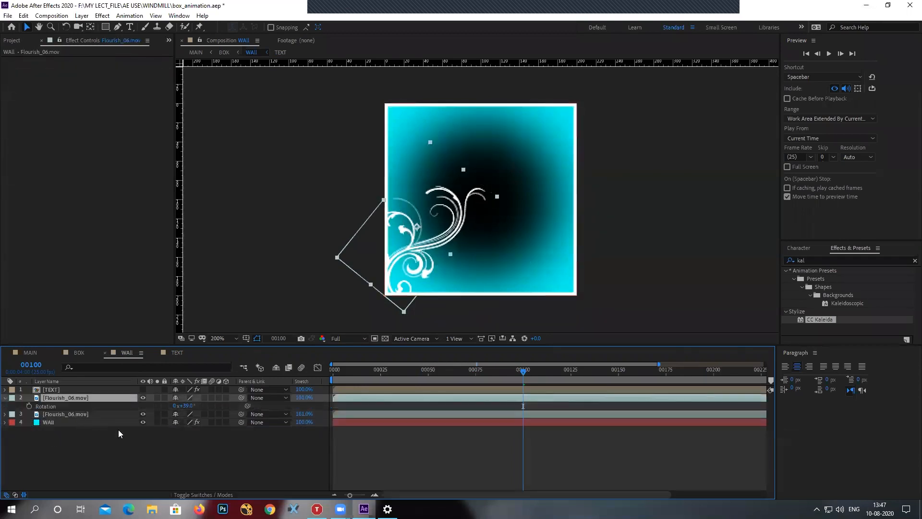
pyautogui.moveTo(185, 406); pyautogui.dragTo(290, 405)
pyautogui.moveTo(418, 225); pyautogui.dragTo(539, 156)
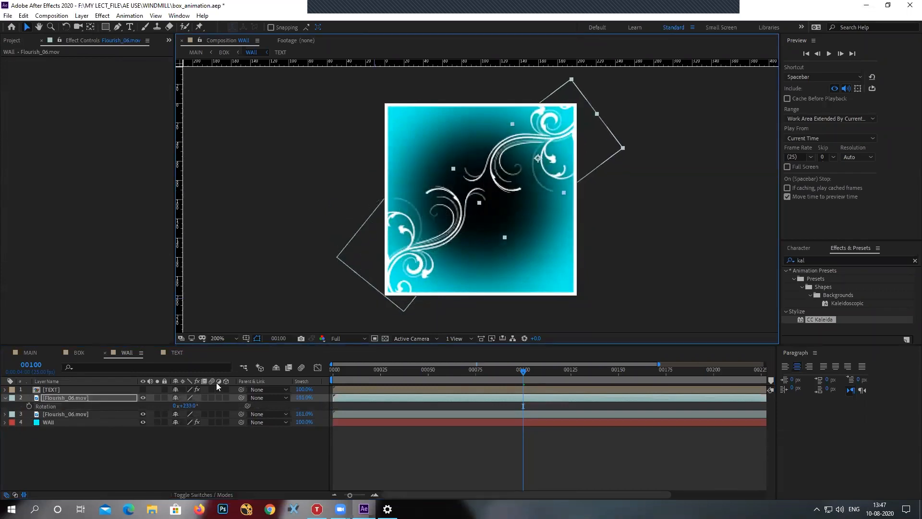
# Scale the duplicated flourish down to 5% and tuck it into the wall's upper-right corner.
pyautogui.press('s')
pyautogui.moveTo(194, 406); pyautogui.dragTo(191, 406)
pyautogui.moveTo(529, 155); pyautogui.dragTo(550, 129)
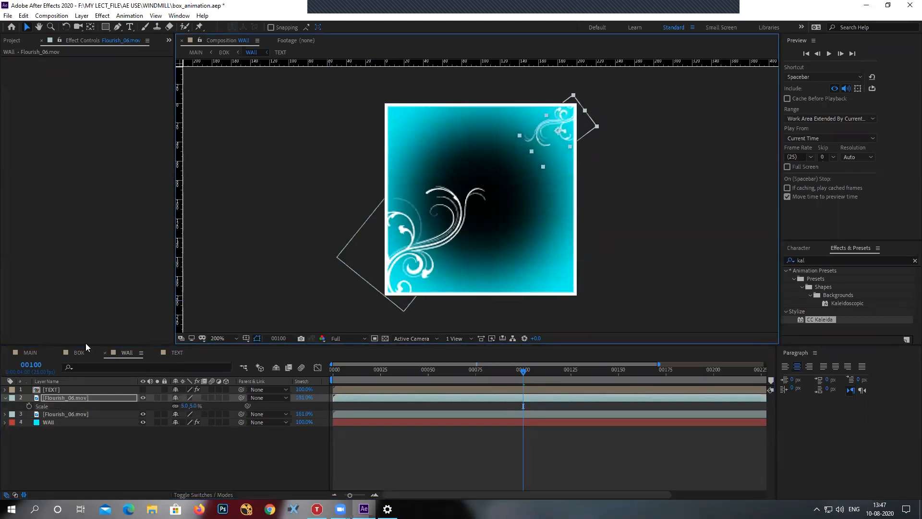
# Preview the MAIN composition's box animation from the first frame in a maximized view.
pyautogui.click(30, 352)
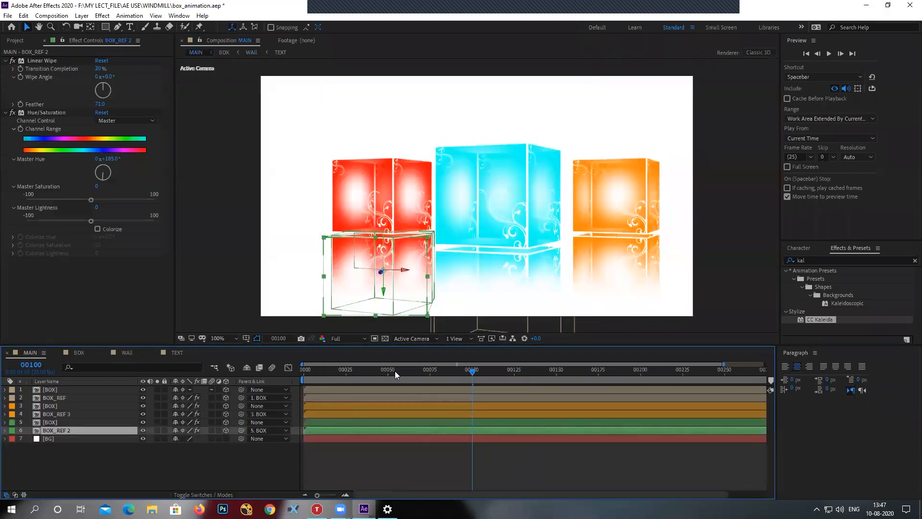
pyautogui.moveTo(413, 371); pyautogui.dragTo(241, 375)
pyautogui.press('`')
pyautogui.scroll(1, 506, 304)
pyautogui.press('space')
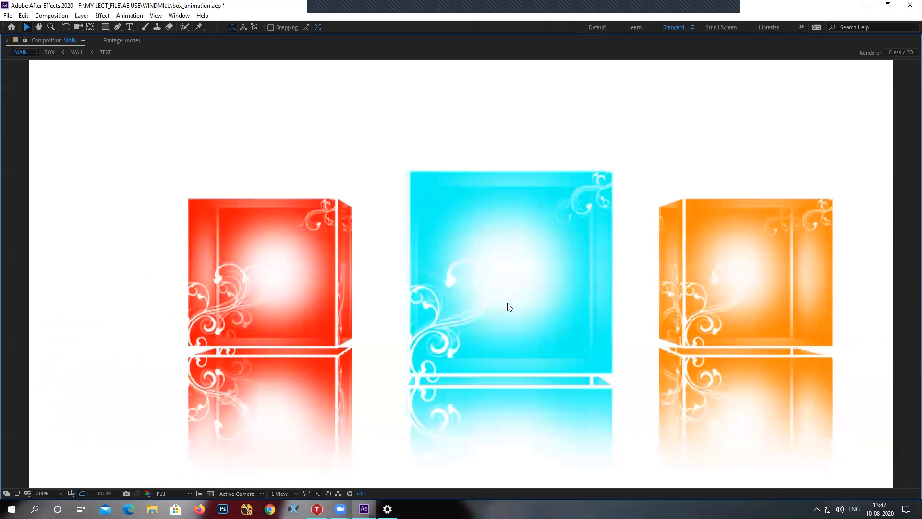
pyautogui.press('Escape')
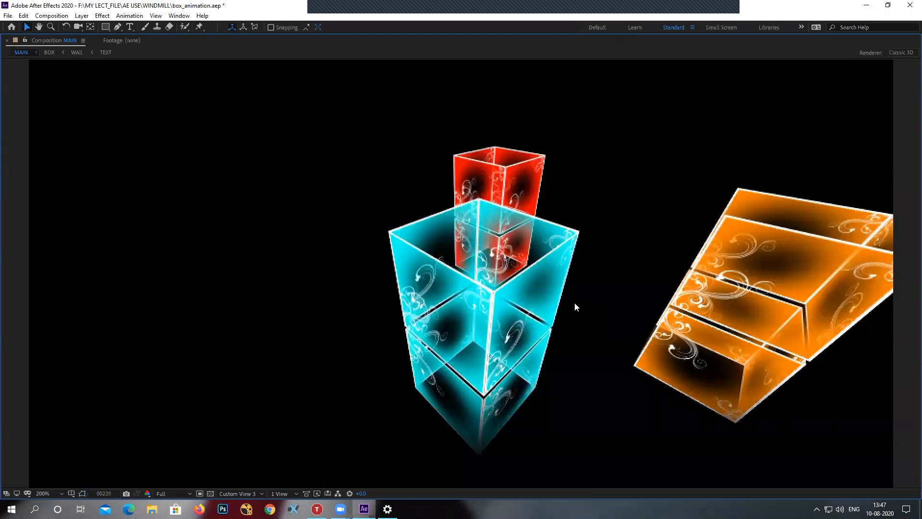
# Restore the normal panel layout, set the MAIN viewer back to Active Camera and return to frame 0.
pyautogui.press('`')
pyautogui.click(413, 338)
pyautogui.click(415, 346)
pyautogui.moveTo(361, 372); pyautogui.dragTo(236, 380)
pyautogui.scroll(-1, 508, 162)
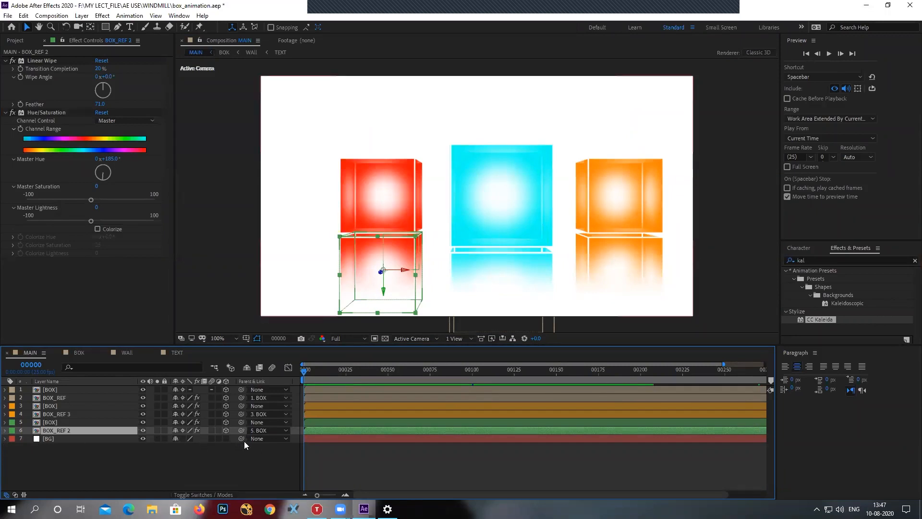
# Hide the BG layer and create a black 900 x 500 px solid named CC_SNOWFALL in the MAIN composition.
pyautogui.click(143, 439)
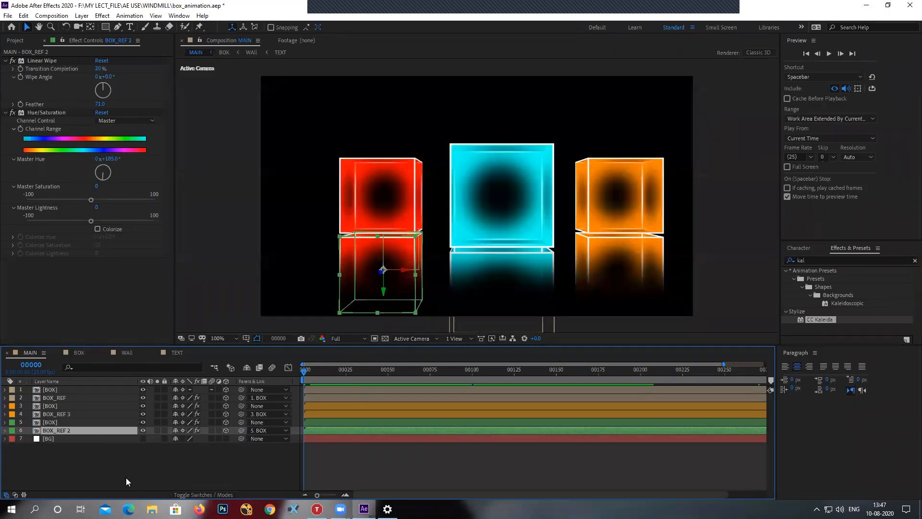
pyautogui.rightClick(47, 469)
pyautogui.moveTo(101, 365)
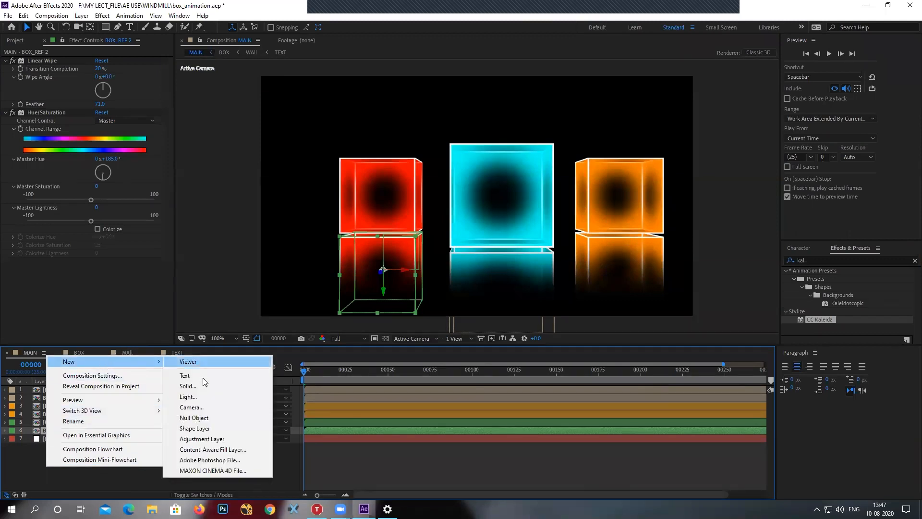
pyautogui.click(317, 386)
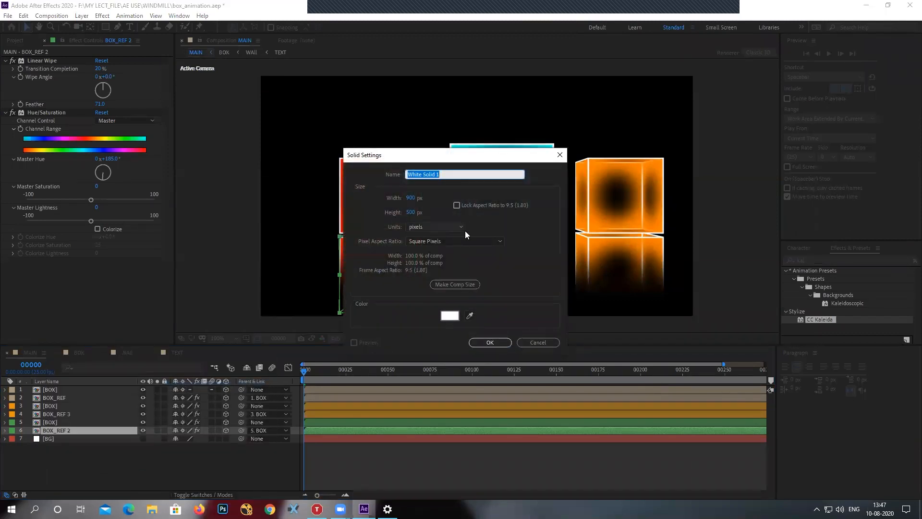
pyautogui.click(449, 315)
pyautogui.click(491, 300)
pyautogui.click(701, 181)
pyautogui.press('capslock')
pyautogui.write('CC_SN')
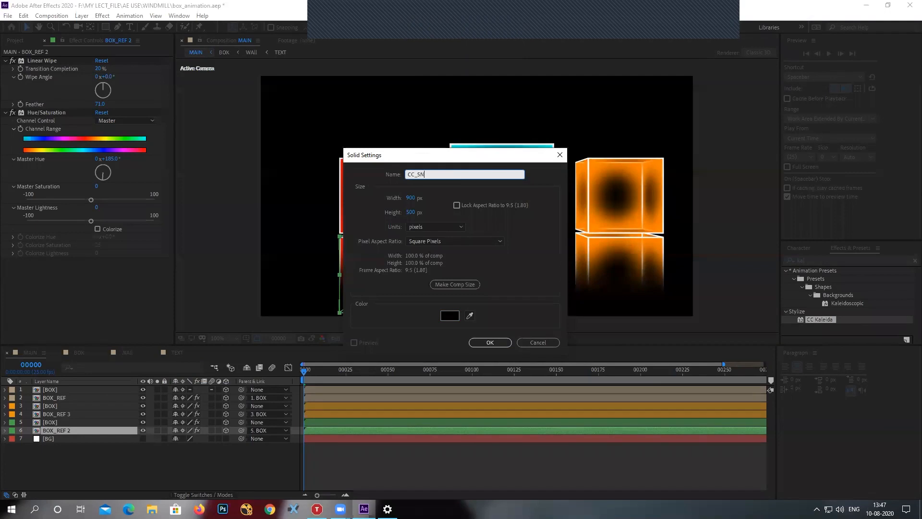
pyautogui.write('OWFALL')
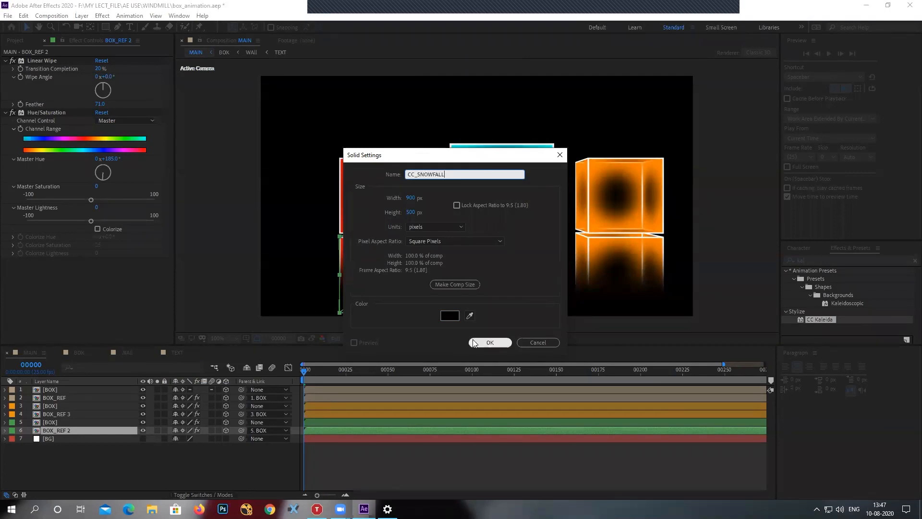
pyautogui.click(489, 342)
# Place the CC_SNOWFALL solid at the top of the layer stack and apply the CC Snowfall effect to it.
pyautogui.moveTo(81, 431); pyautogui.dragTo(76, 390)
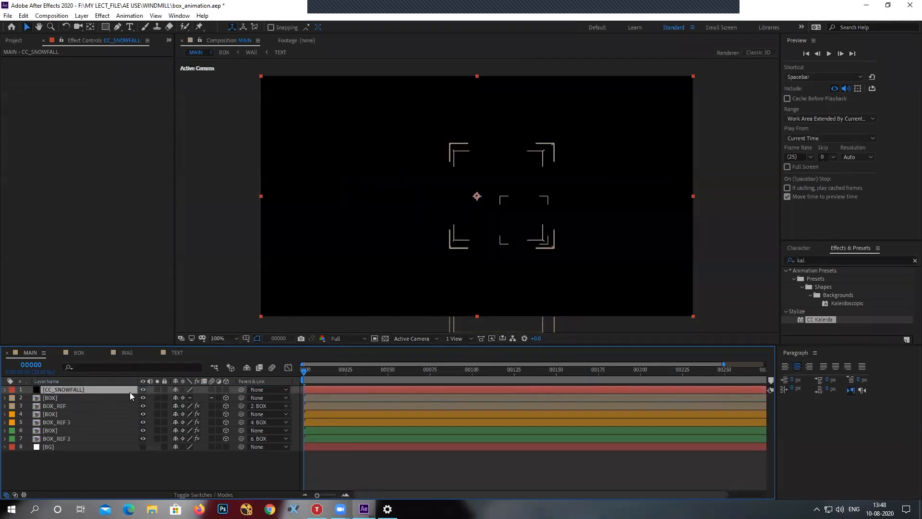
pyautogui.click(102, 15)
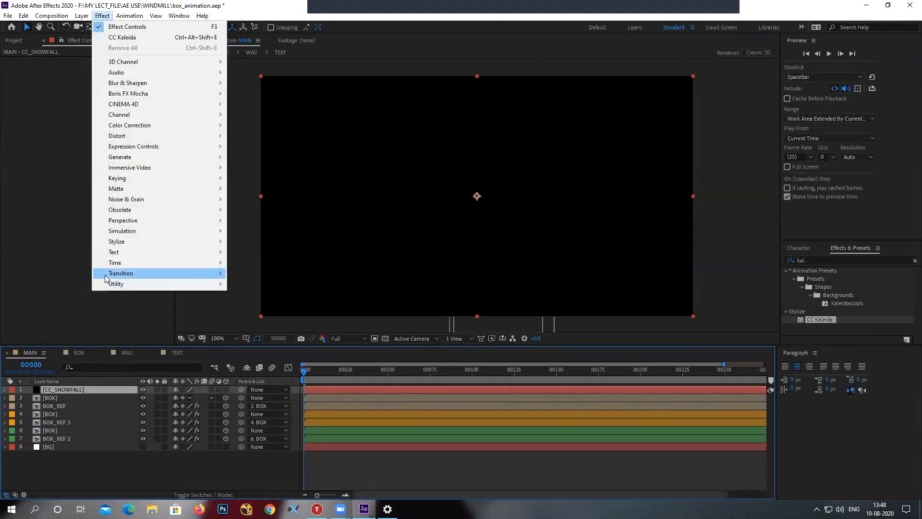
pyautogui.moveTo(135, 235)
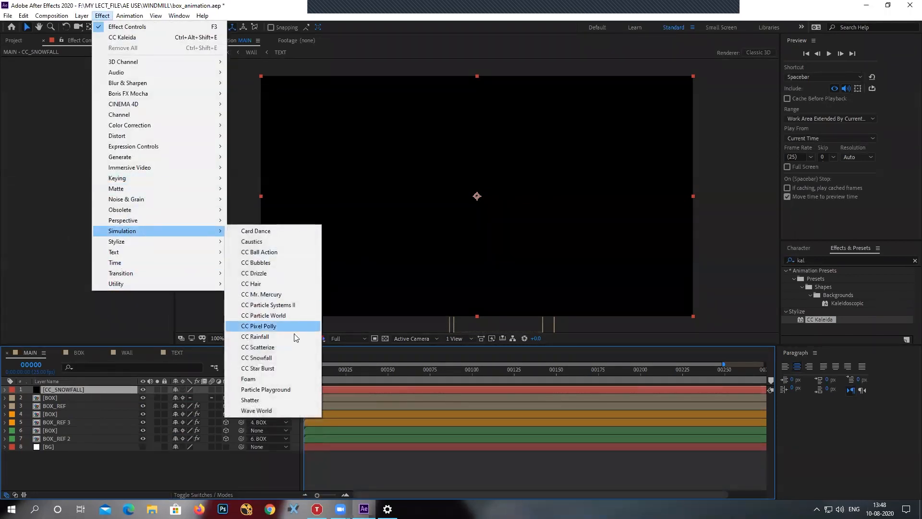
pyautogui.click(274, 358)
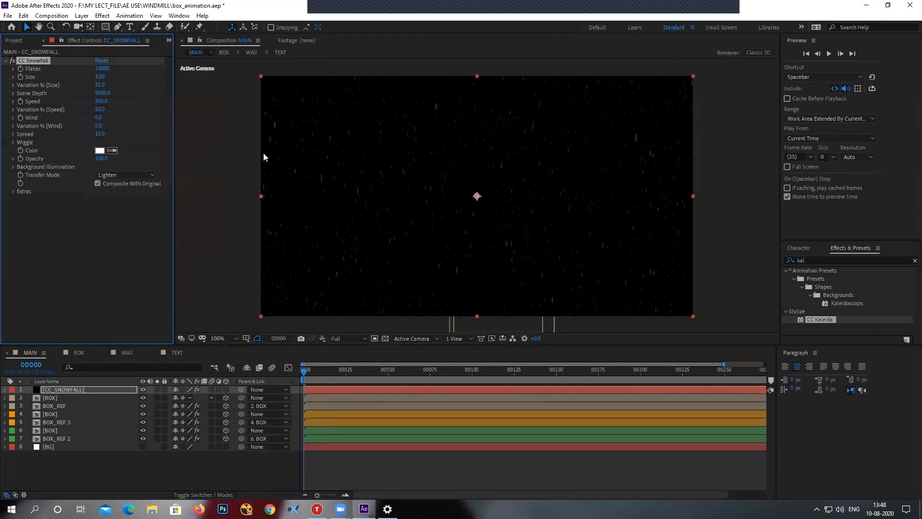
# Add a Curves effect to CC_SNOWFALL and bend the RGB curve steeply upward to brighten the flakes.
pyautogui.click(102, 16)
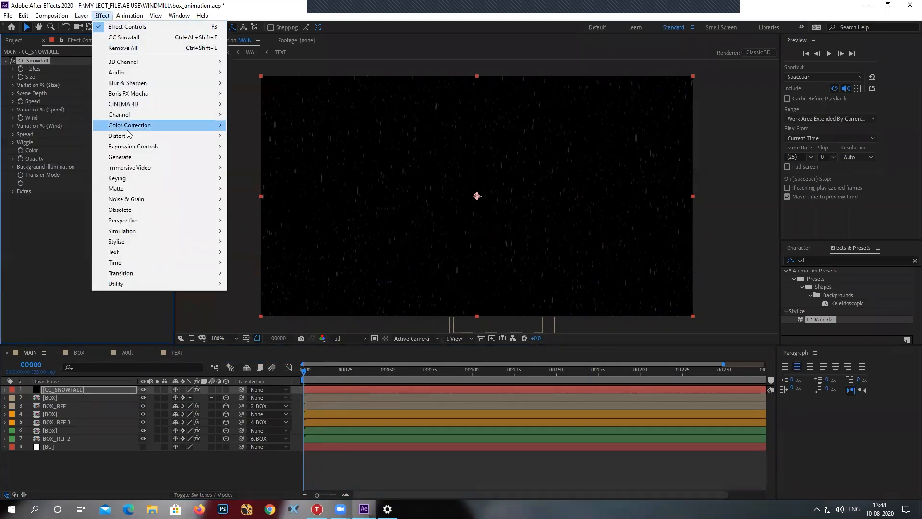
pyautogui.moveTo(192, 125)
pyautogui.click(250, 316)
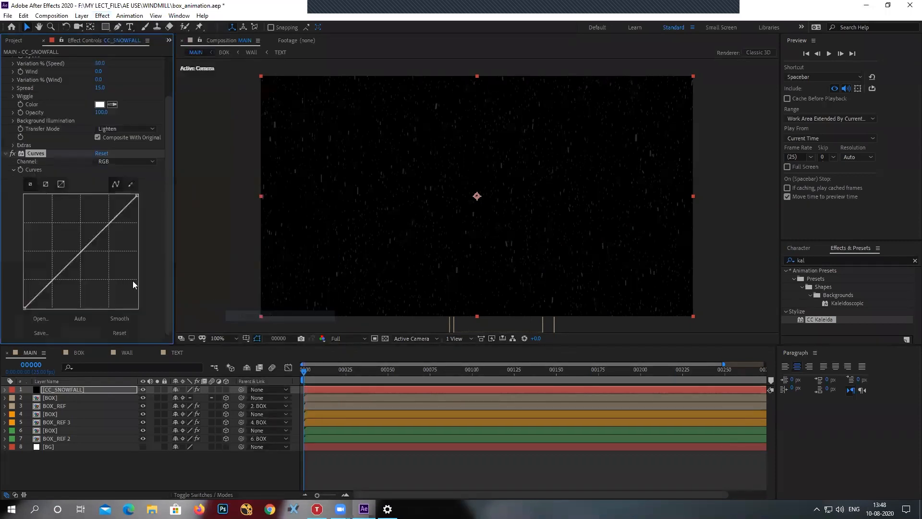
pyautogui.moveTo(74, 255); pyautogui.dragTo(48, 224)
pyautogui.scroll(3, 172, 183)
# Preview the brightened snowfall from the first frame and again from around frame 58.
pyautogui.click(311, 376)
pyautogui.press('space')
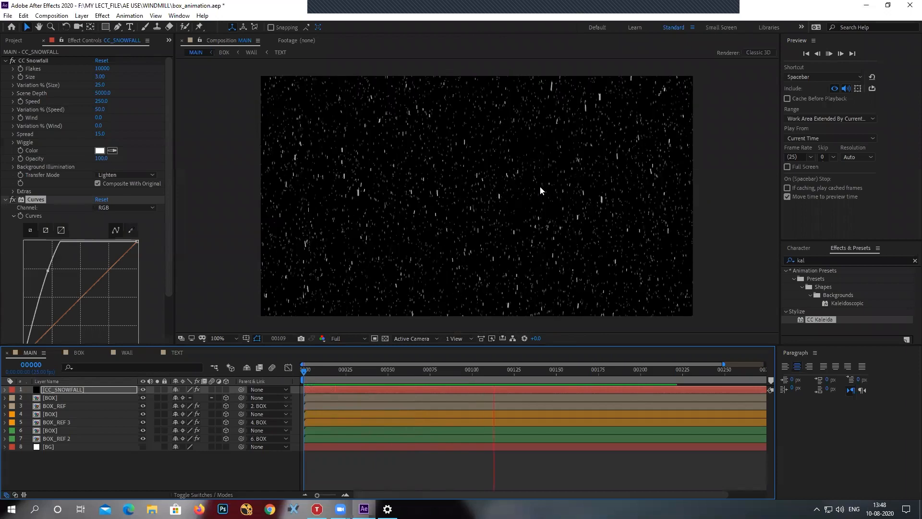
pyautogui.moveTo(557, 371); pyautogui.dragTo(386, 390)
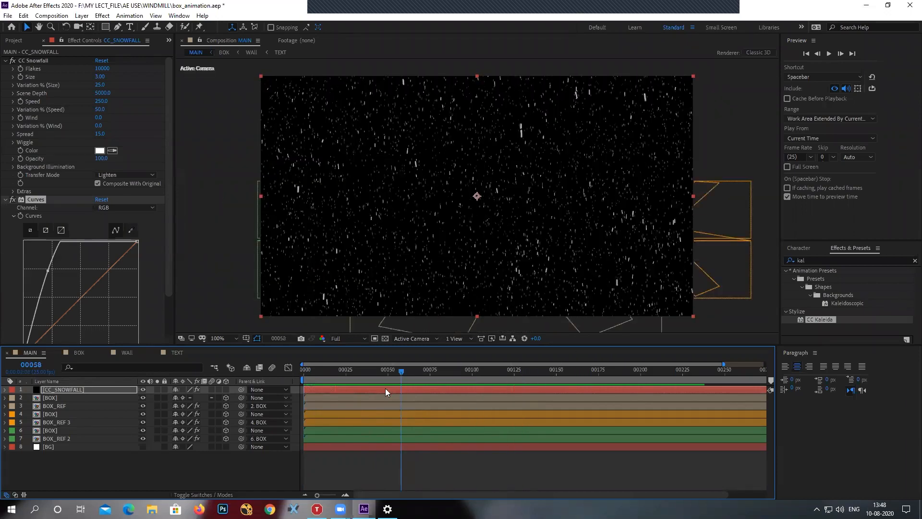
pyautogui.press('space')
pyautogui.press('space')
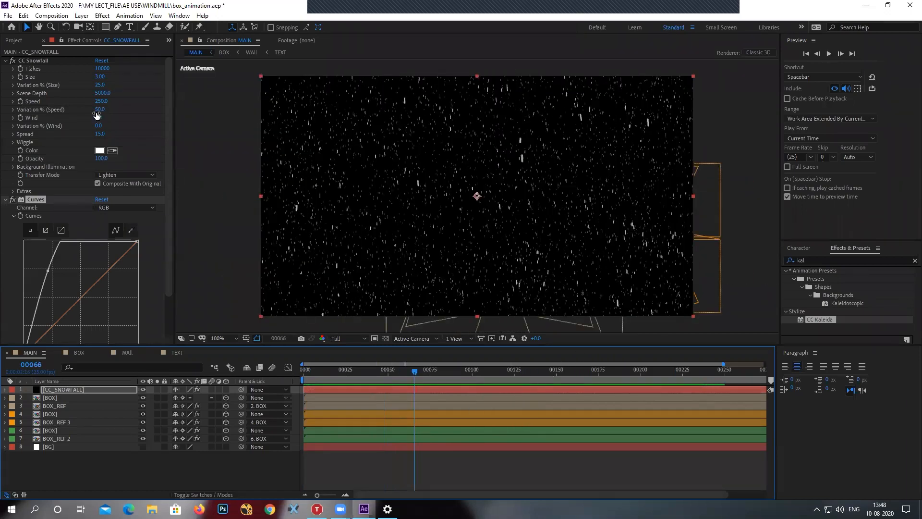
# Reduce the CC Snowfall speed to 16 and preview the slower flakes from the first frame.
pyautogui.moveTo(102, 105); pyautogui.dragTo(89, 105)
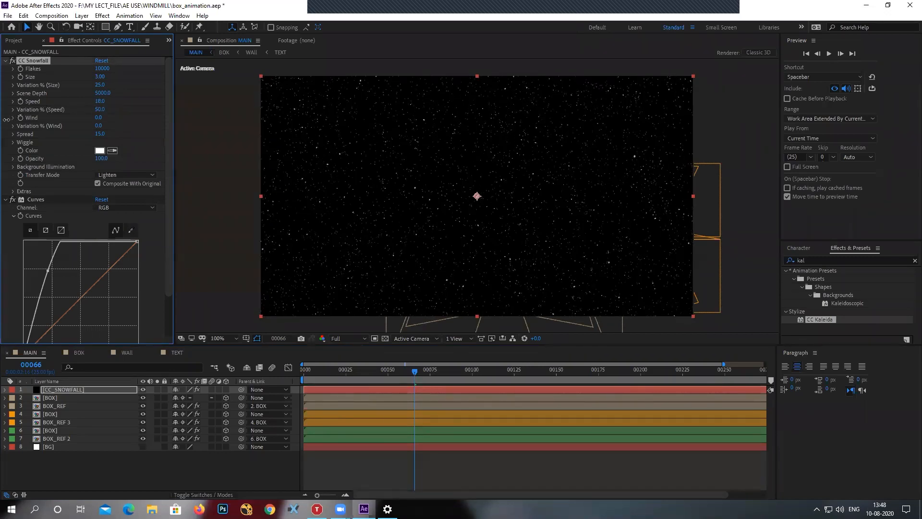
pyautogui.click(293, 375)
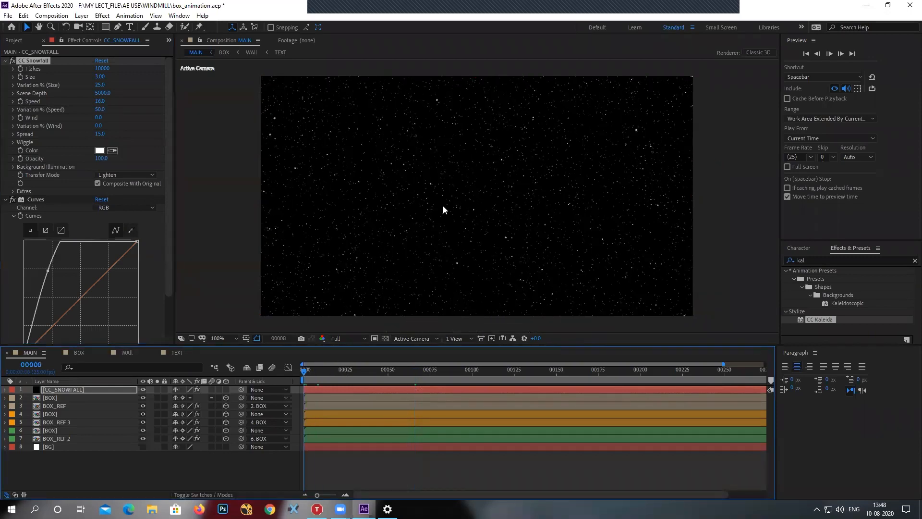
pyautogui.press('space')
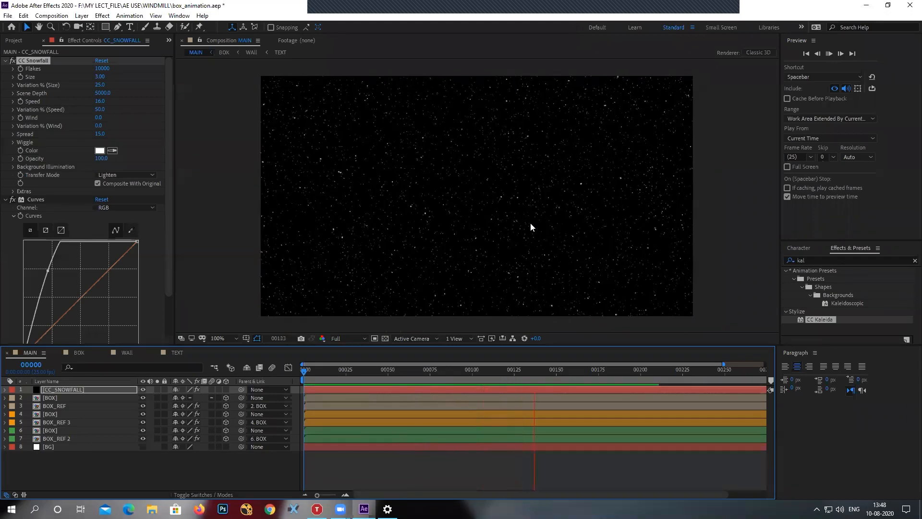
pyautogui.press('space')
# Set the CC_SNOWFALL layer's blending mode to Add so the boxes show through the black solid.
pyautogui.click(206, 495)
pyautogui.click(185, 390)
pyautogui.click(211, 182)
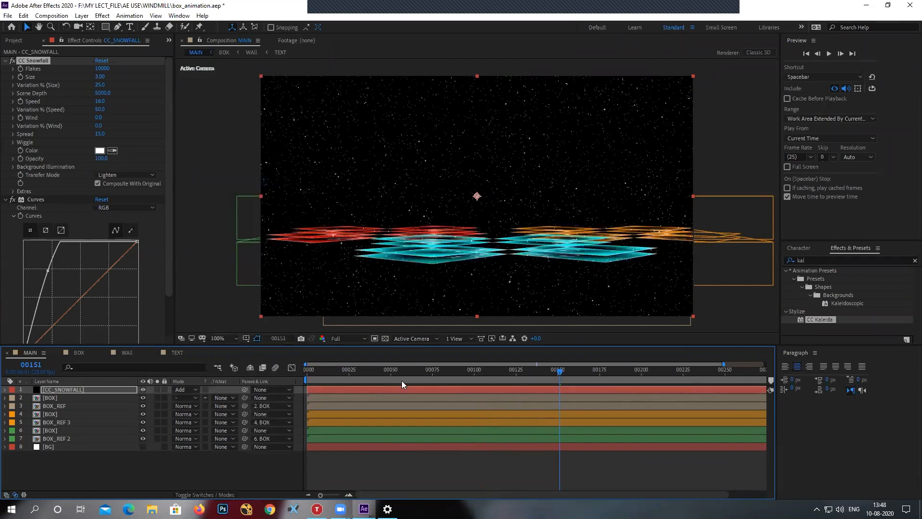
# Preview the boxes with the snowfall from frame 0 in a maximized view, stopping at frame 224.
pyautogui.press('Home')
pyautogui.press('`')
pyautogui.scroll(1, 481, 256)
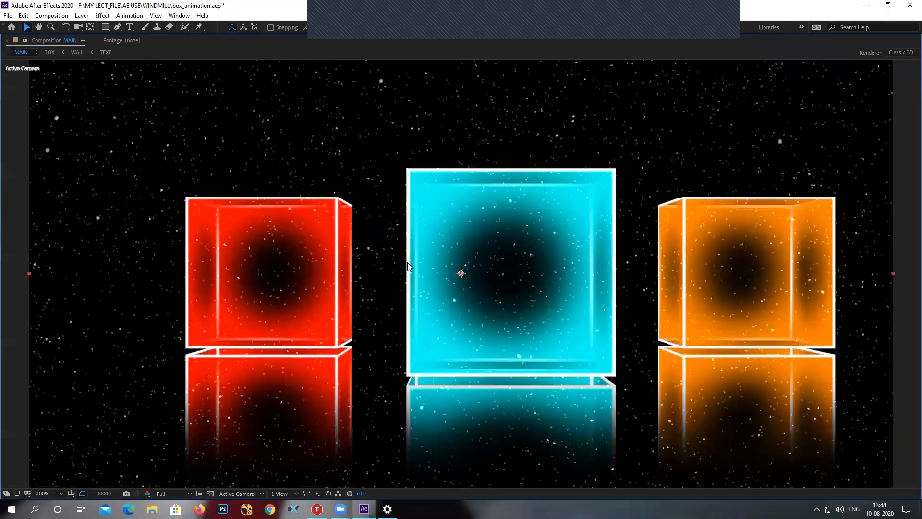
pyautogui.press('space')
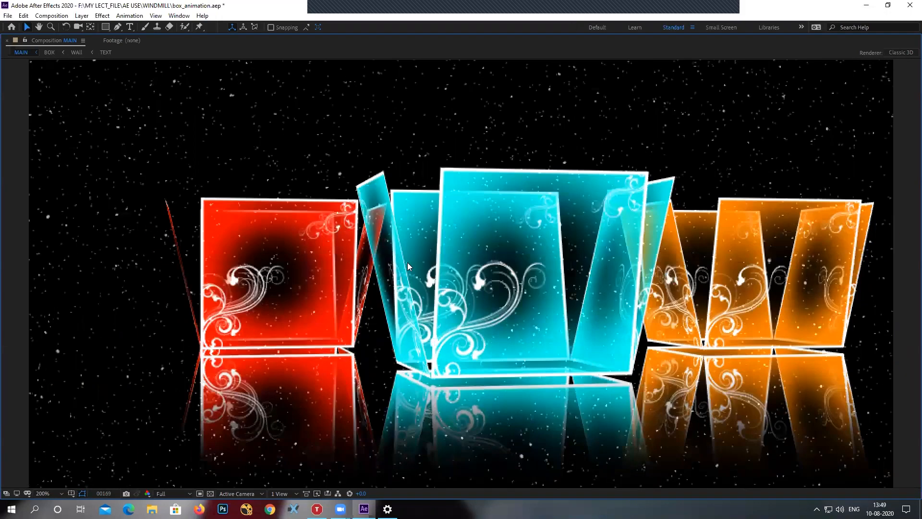
pyautogui.press('space')
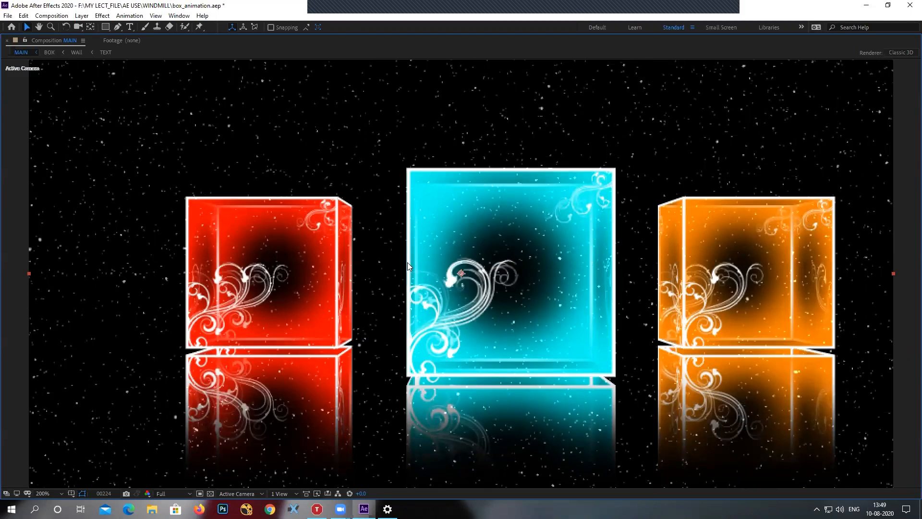
pyautogui.press('`')
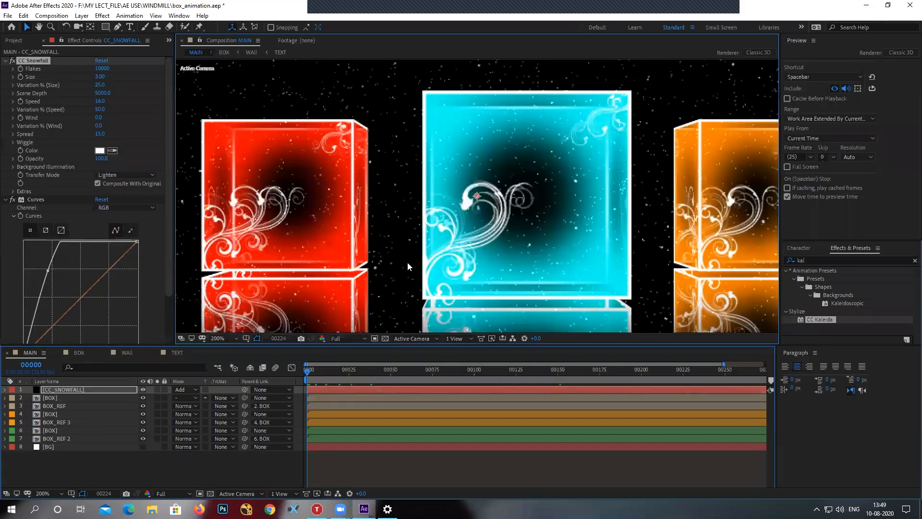
# Close the Preview, Effects & Presets, Character and Paragraph panels to enlarge the composition and timeline areas.
pyautogui.scroll(-1, 600, 200)
pyautogui.click(813, 41)
pyautogui.click(750, 43)
pyautogui.click(879, 40)
pyautogui.click(875, 43)
pyautogui.click(817, 40)
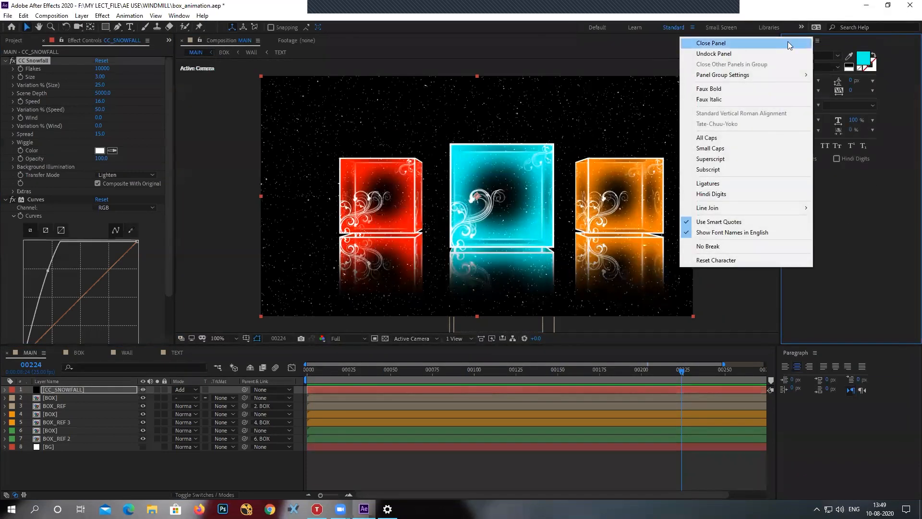
pyautogui.click(789, 45)
pyautogui.click(815, 354)
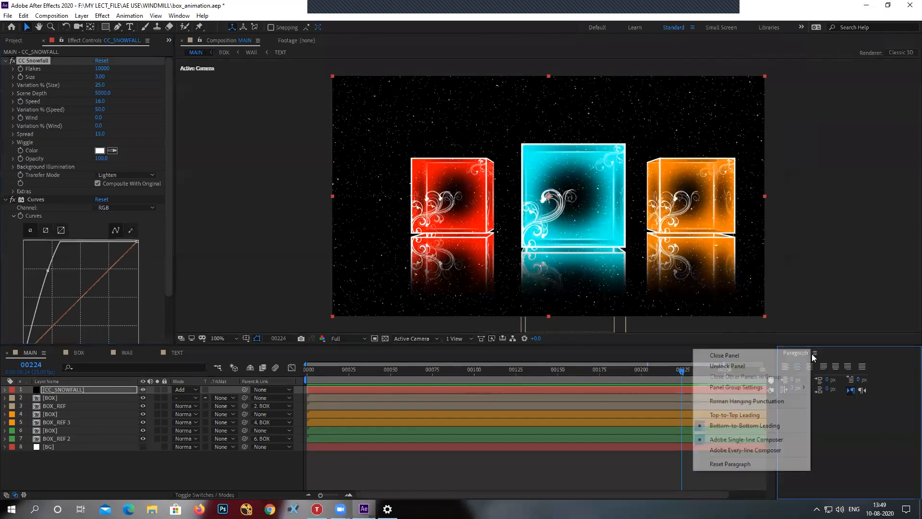
pyautogui.click(775, 356)
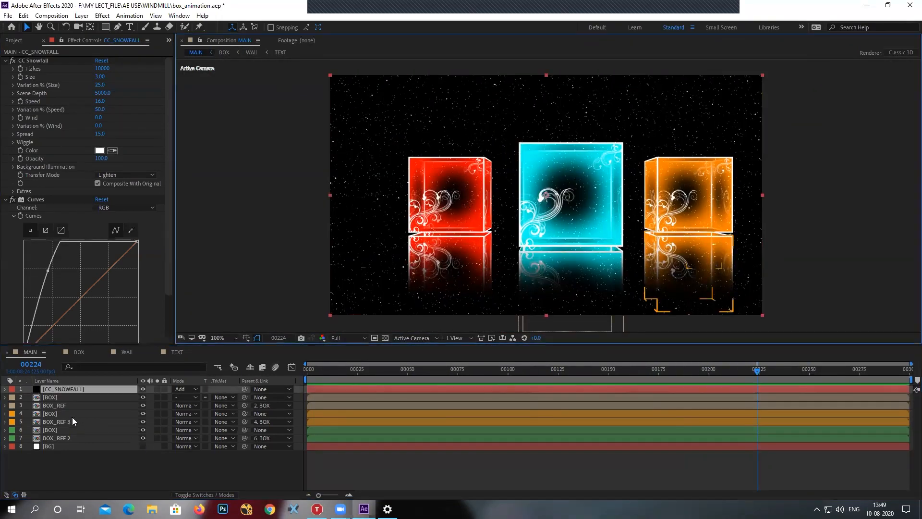
# Change the label colour of the central cyan box and its BOX_REF reflection layer to Cyan.
pyautogui.click(58, 399)
pyautogui.click(61, 405)
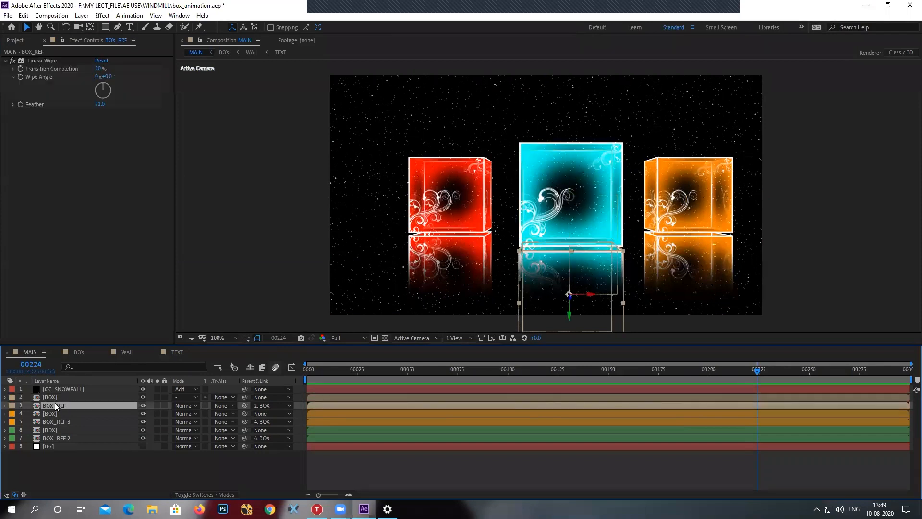
pyautogui.click(52, 399)
pyautogui.keyDown('ctrl'); pyautogui.click(51, 405); pyautogui.keyUp('ctrl')
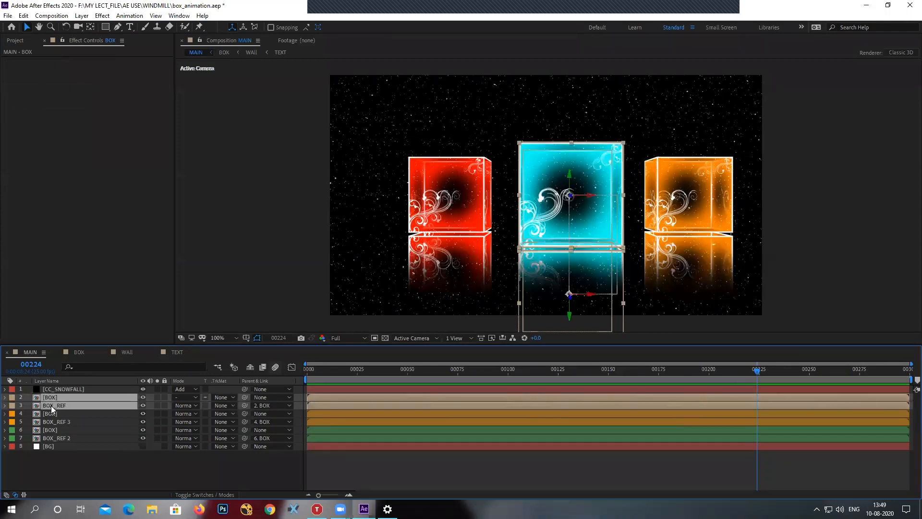
pyautogui.click(12, 405)
pyautogui.click(43, 368)
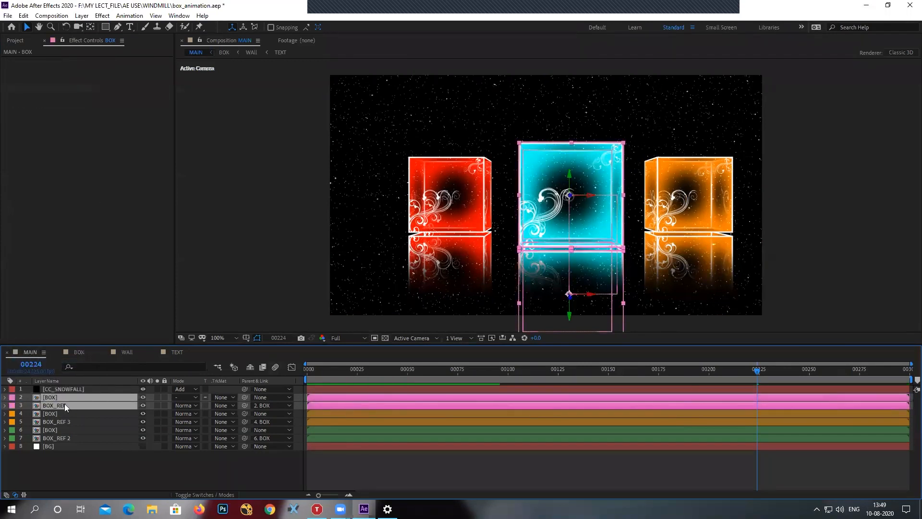
pyautogui.click(12, 405)
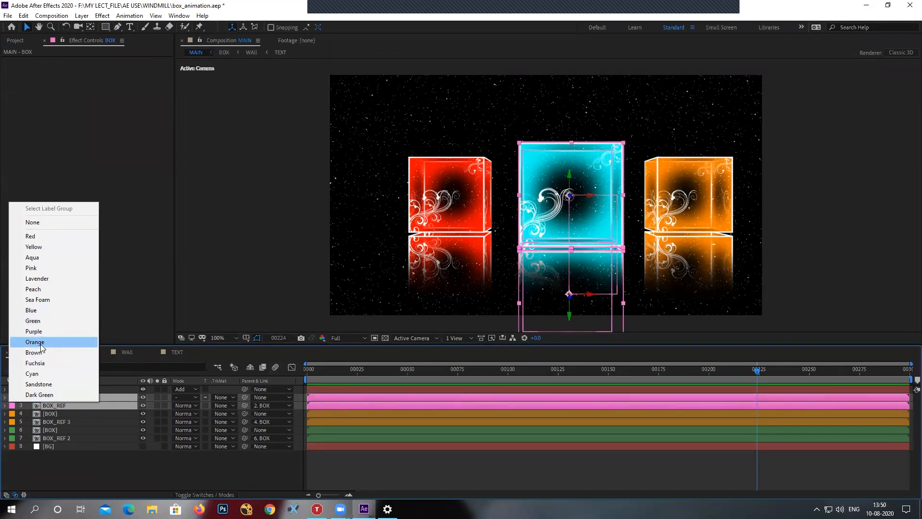
pyautogui.click(33, 374)
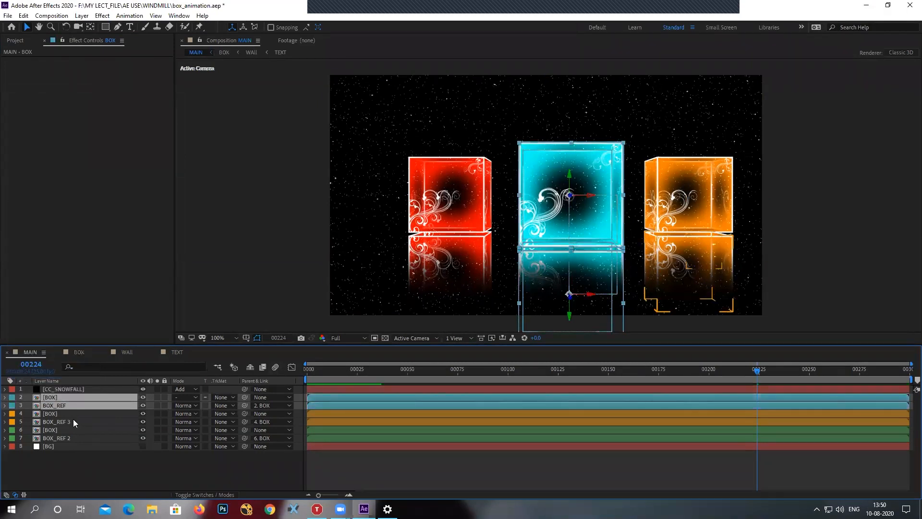
# Change the label colour of the red box layer and its BOX_REF 2 reflection to Red.
pyautogui.click(73, 419)
pyautogui.click(50, 431)
pyautogui.keyDown('shift'); pyautogui.click(50, 438); pyautogui.keyUp('shift')
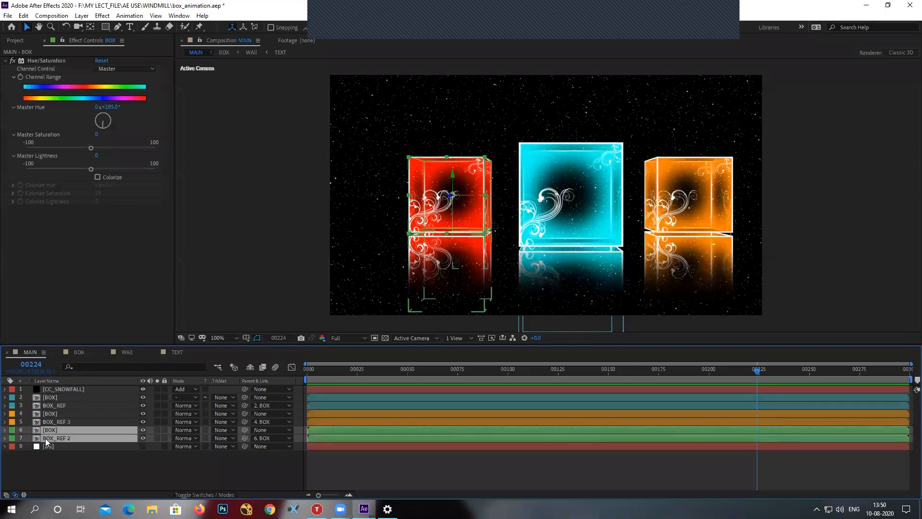
pyautogui.click(12, 437)
pyautogui.click(71, 269)
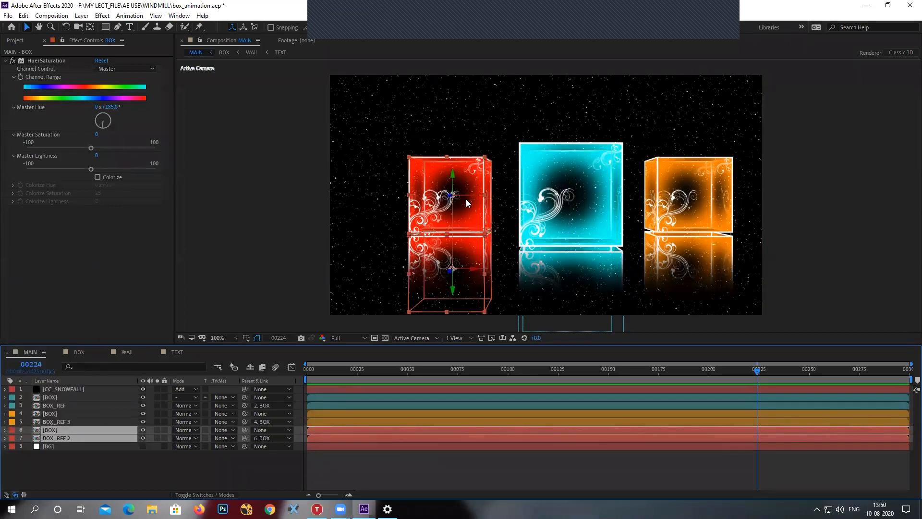
# Shift the red box and its parented reflection away from the central box by setting its X position to 104.
pyautogui.click(152, 431)
pyautogui.press('p')
pyautogui.moveTo(179, 438); pyautogui.dragTo(133, 443)
pyautogui.click(60, 404)
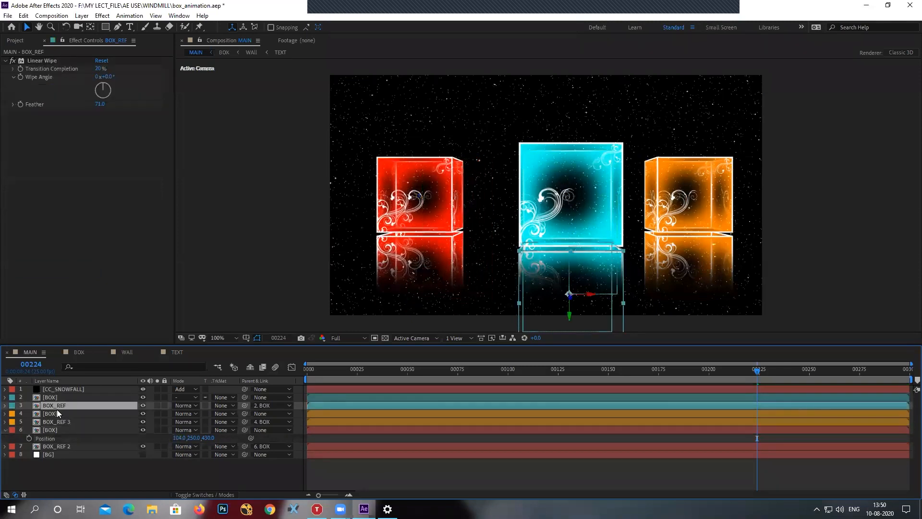
pyautogui.click(54, 413)
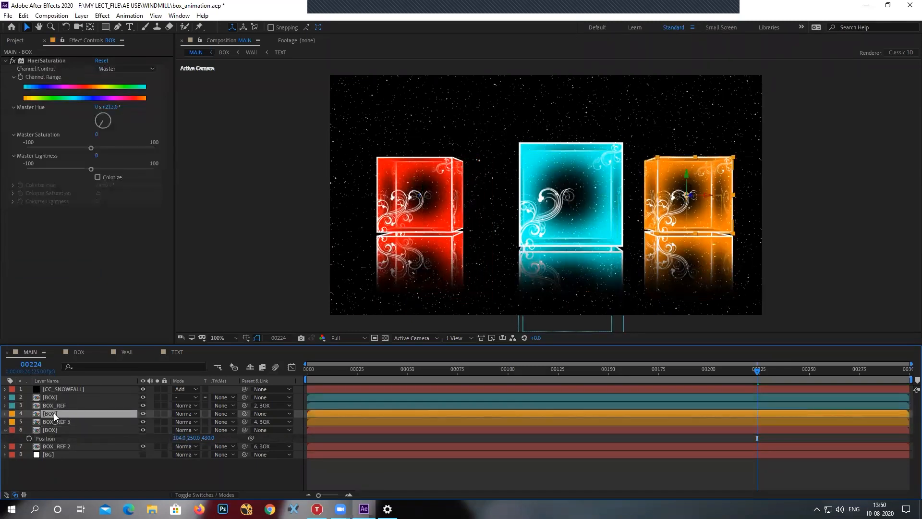
pyautogui.click(61, 405)
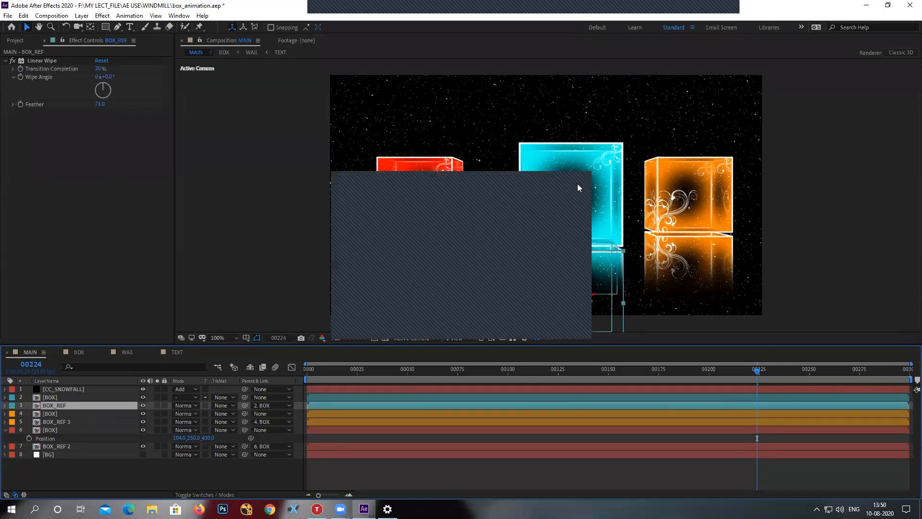
# Decrease the cyan box's X position to place it midway between the red and orange boxes.
pyautogui.click(51, 413)
pyautogui.click(53, 420)
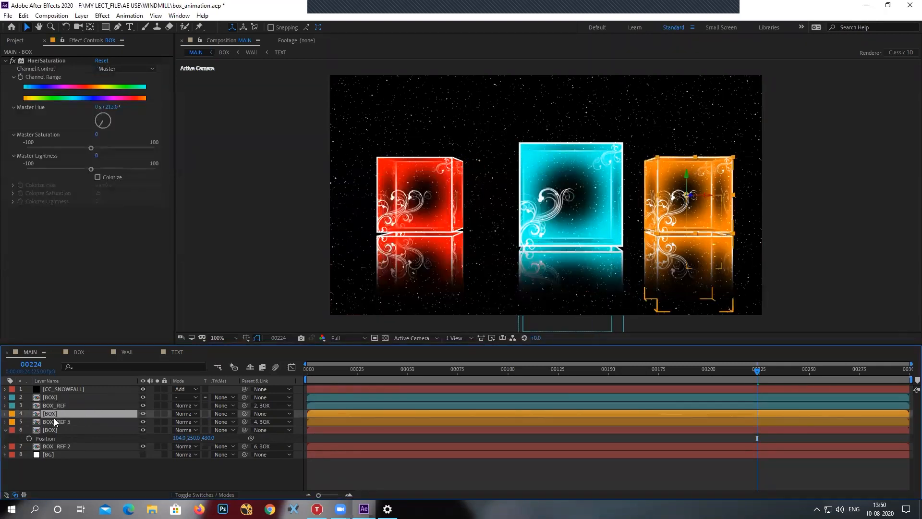
pyautogui.click(57, 397)
pyautogui.press('p')
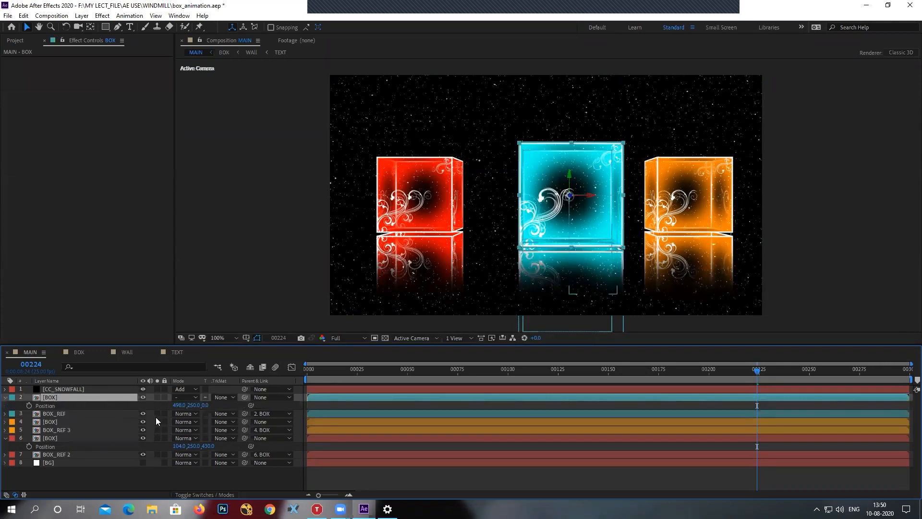
pyautogui.moveTo(177, 406); pyautogui.dragTo(162, 407)
pyautogui.click(153, 473)
pyautogui.press('u')
# Create a red FF0000 solid named LIGHT at 900 x 500 px in the MAIN composition.
pyautogui.rightClick(104, 476)
pyautogui.moveTo(168, 373)
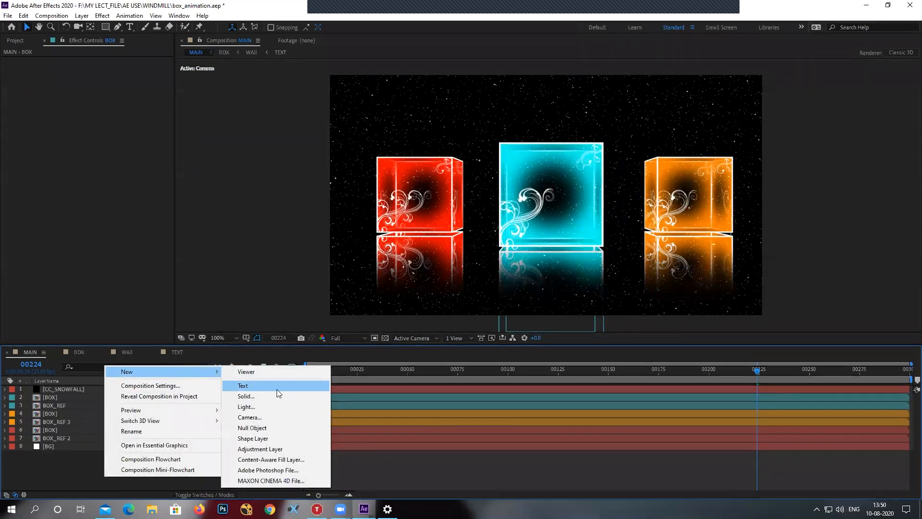
pyautogui.click(267, 395)
pyautogui.click(449, 315)
pyautogui.click(613, 180)
pyautogui.click(702, 180)
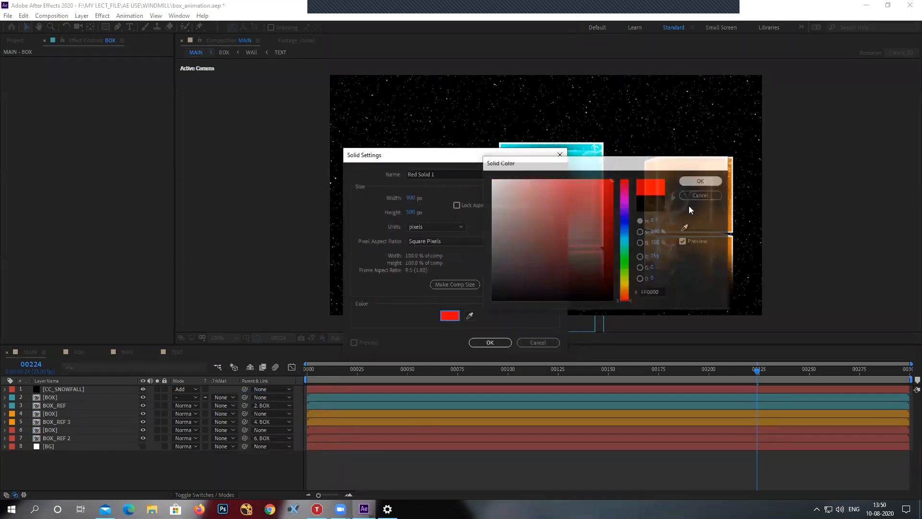
pyautogui.write('LIG')
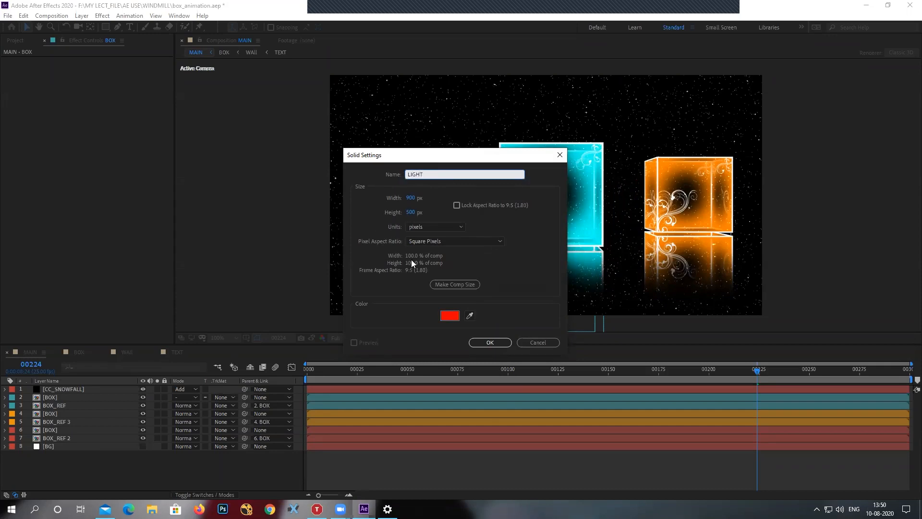
pyautogui.write('HT')
pyautogui.click(494, 343)
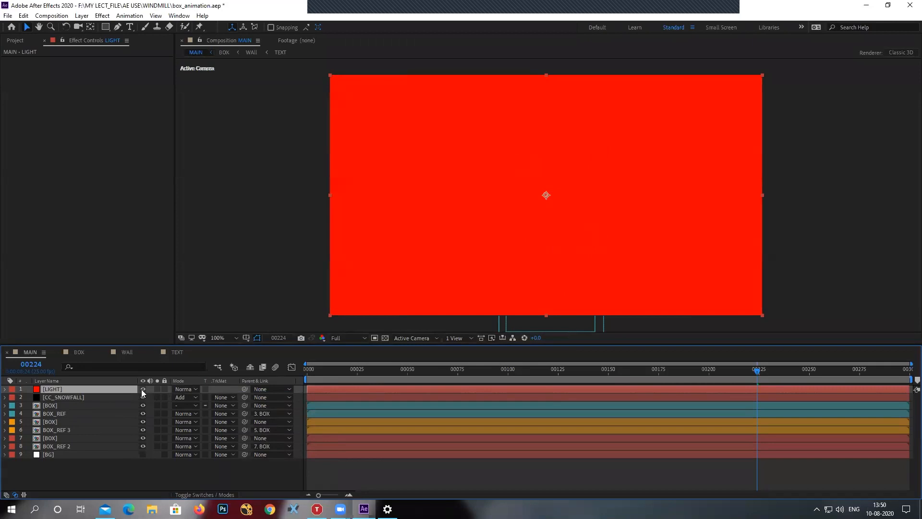
# Hide the LIGHT solid and draw a four-point beam-shaped mask on it, from the frame's top edge down around the red box.
pyautogui.click(142, 390)
pyautogui.scroll(1, 361, 190)
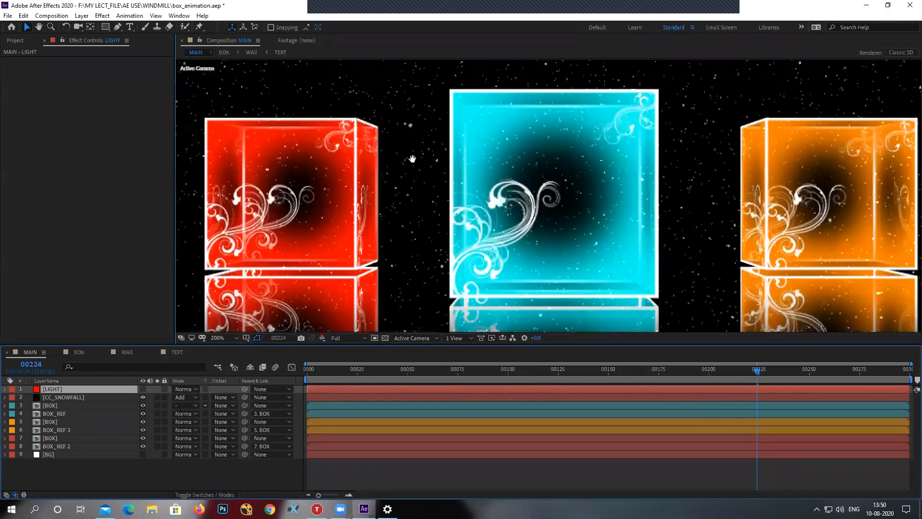
pyautogui.hscroll(-2, 413, 175)
pyautogui.click(120, 27)
pyautogui.scroll(-1, 324, 171)
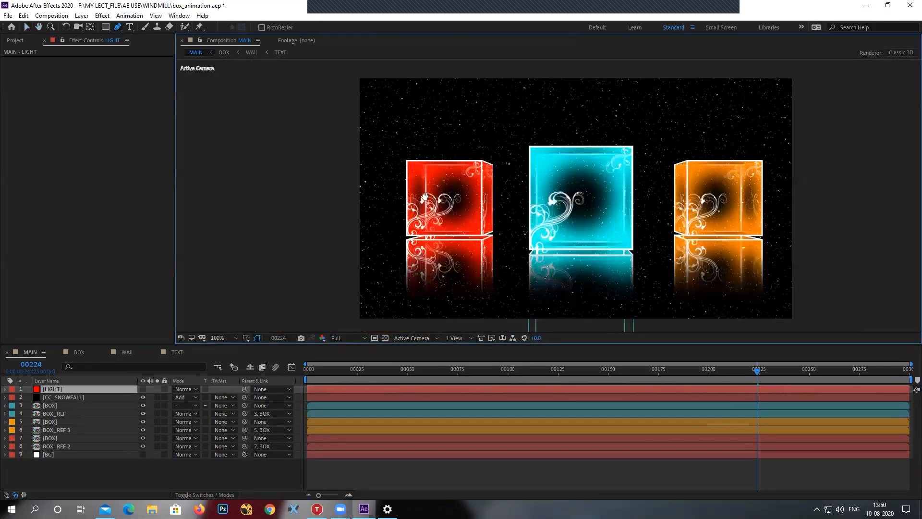
pyautogui.moveTo(446, 83); pyautogui.dragTo(455, 126)
pyautogui.click(439, 123)
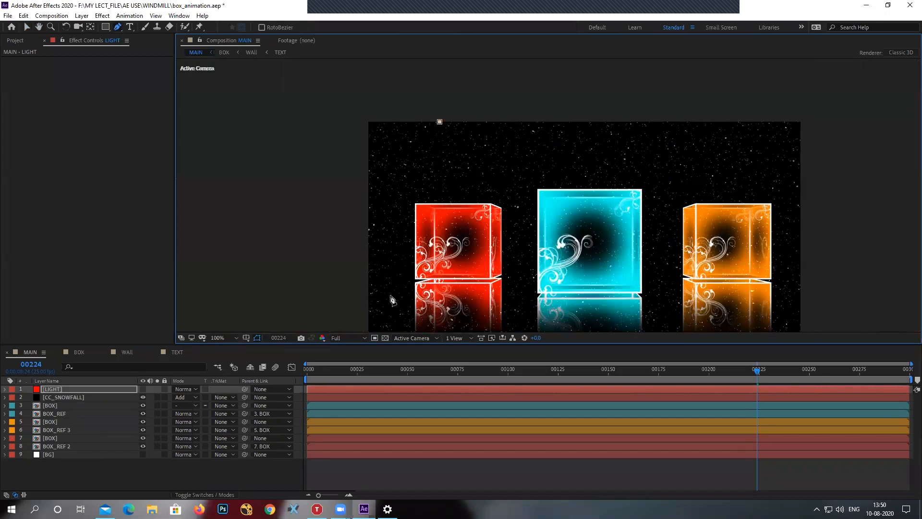
pyautogui.click(407, 296)
pyautogui.click(511, 283)
pyautogui.click(483, 119)
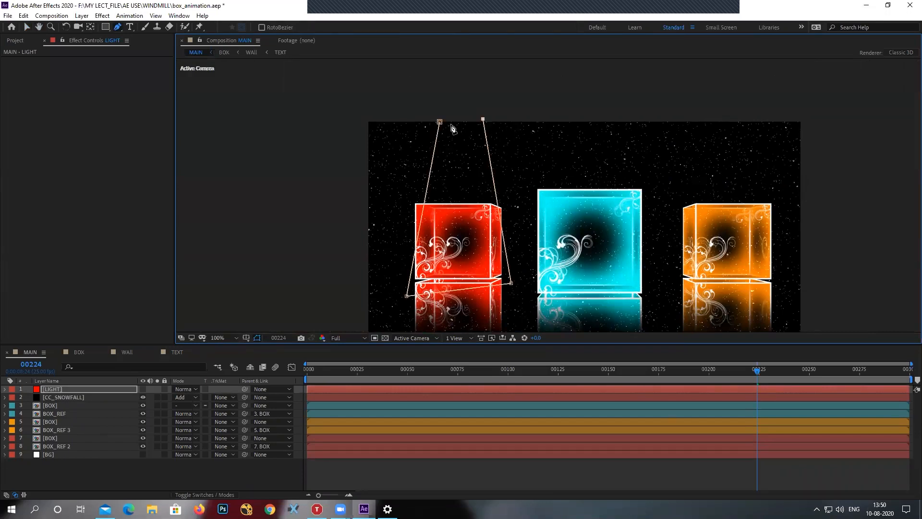
pyautogui.click(441, 122)
# Reshape the LIGHT mask into a narrower beam, with its upper points above the frame and its base level below the red box.
pyautogui.moveTo(484, 118); pyautogui.dragTo(485, 122)
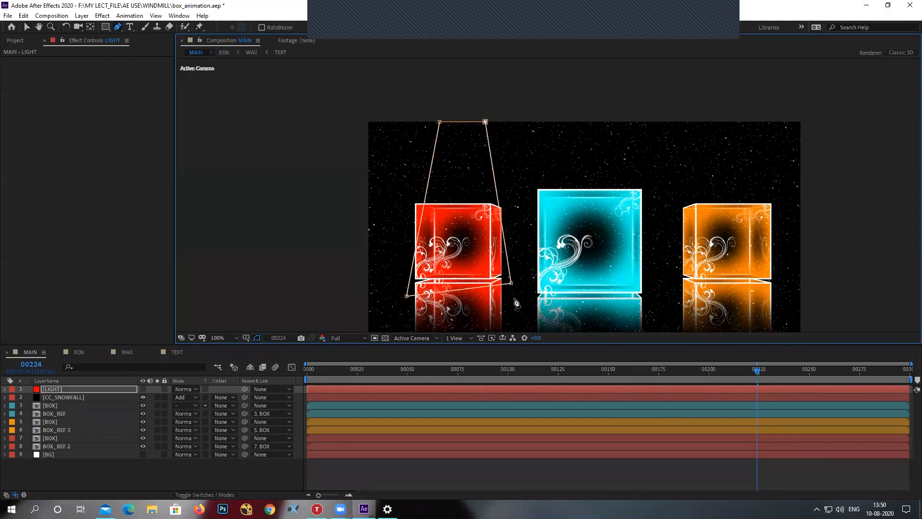
pyautogui.moveTo(513, 285); pyautogui.dragTo(514, 299)
pyautogui.moveTo(439, 123); pyautogui.dragTo(465, 124)
pyautogui.moveTo(510, 299); pyautogui.dragTo(504, 297)
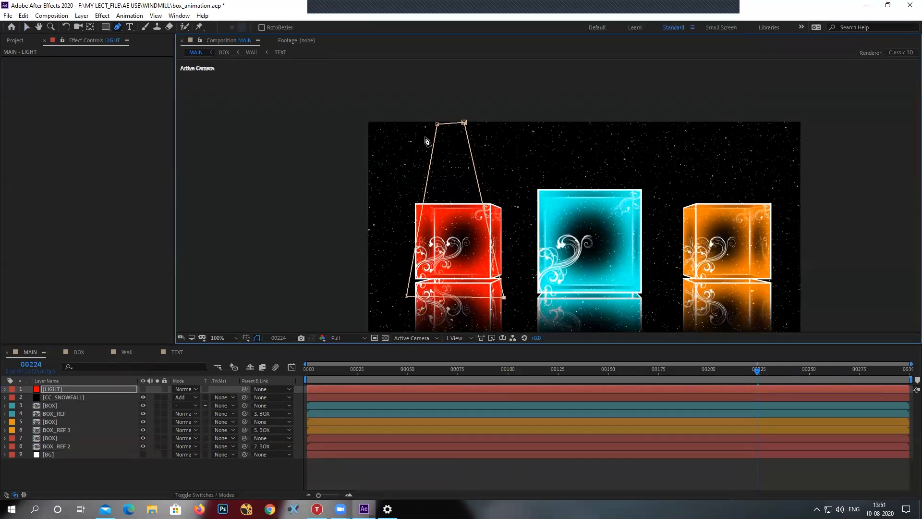
pyautogui.moveTo(438, 124); pyautogui.dragTo(467, 110)
pyautogui.moveTo(407, 298); pyautogui.dragTo(403, 304)
pyautogui.moveTo(504, 299); pyautogui.dragTo(504, 305)
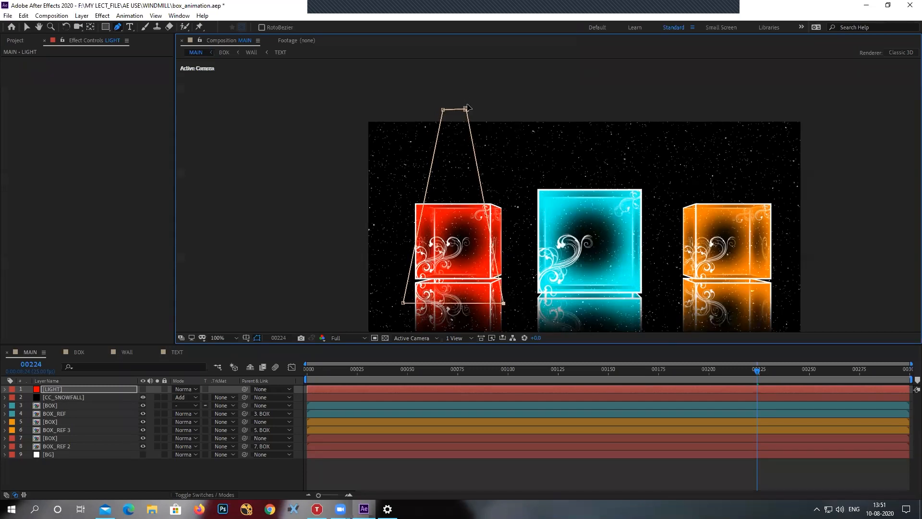
pyautogui.moveTo(469, 110)
pyautogui.mouseDown()
pyautogui.moveTo(442, 110)
pyautogui.moveTo(465, 110)
pyautogui.mouseUp()
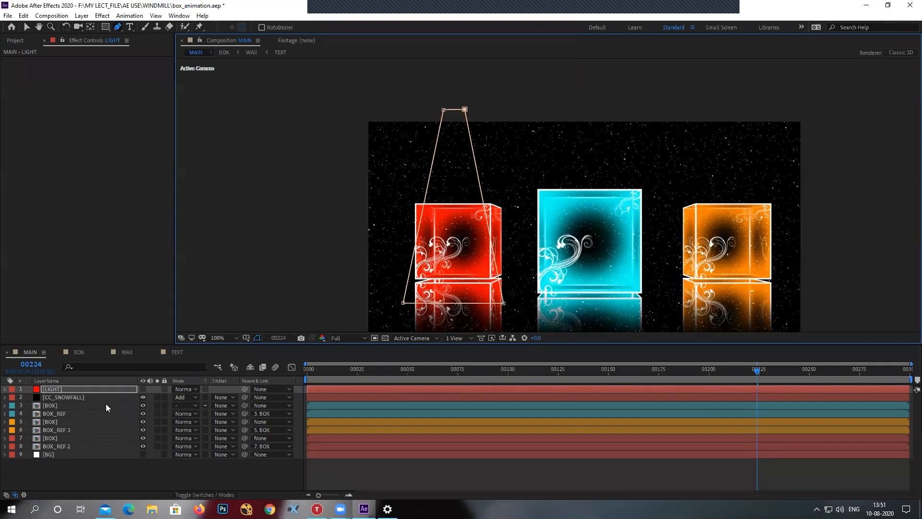
# Turn the LIGHT layer's visibility on and off to compare the masked beam, leaving it shown.
pyautogui.click(143, 389)
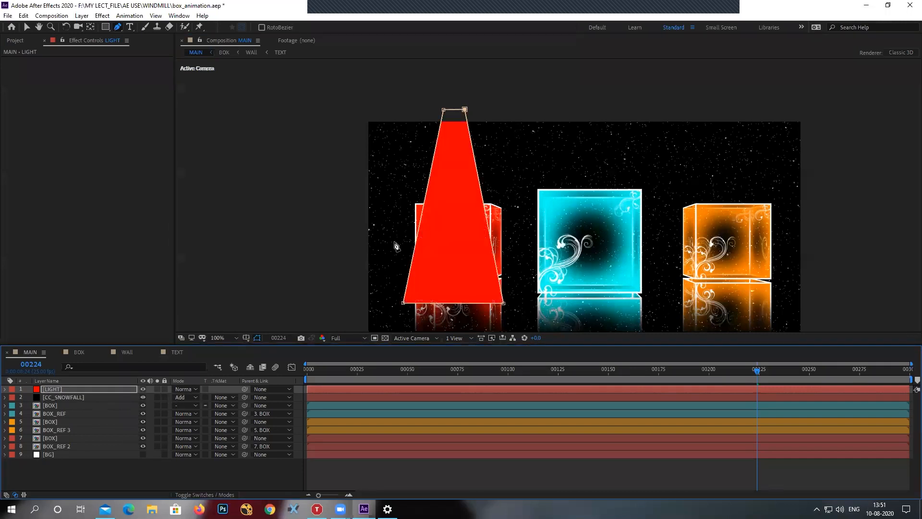
pyautogui.click(143, 390)
pyautogui.click(144, 389)
pyautogui.click(145, 389)
pyautogui.click(145, 389)
pyautogui.click(145, 389)
pyautogui.click(146, 390)
# Soften the edges of the LIGHT layer's mask by increasing its Mask Feather, and collapse the mask properties.
pyautogui.press('m')
pyautogui.press('m')
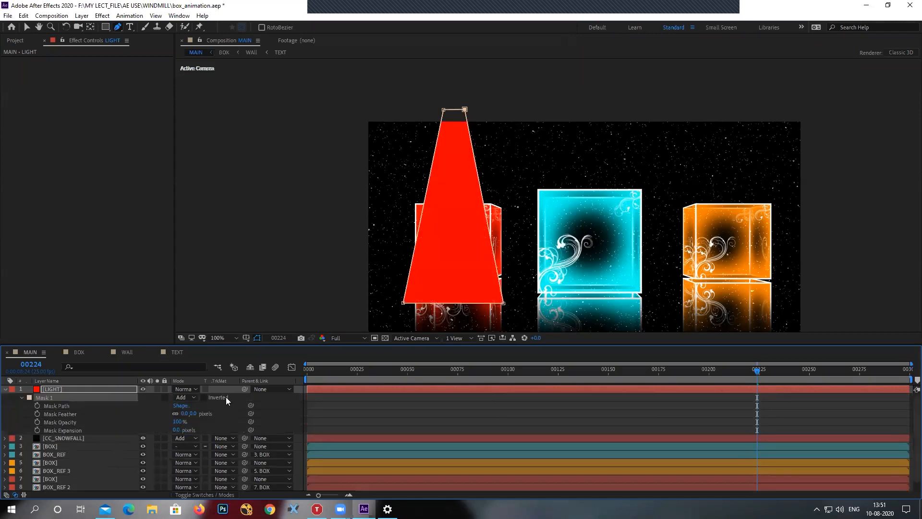
pyautogui.moveTo(194, 414); pyautogui.dragTo(217, 413)
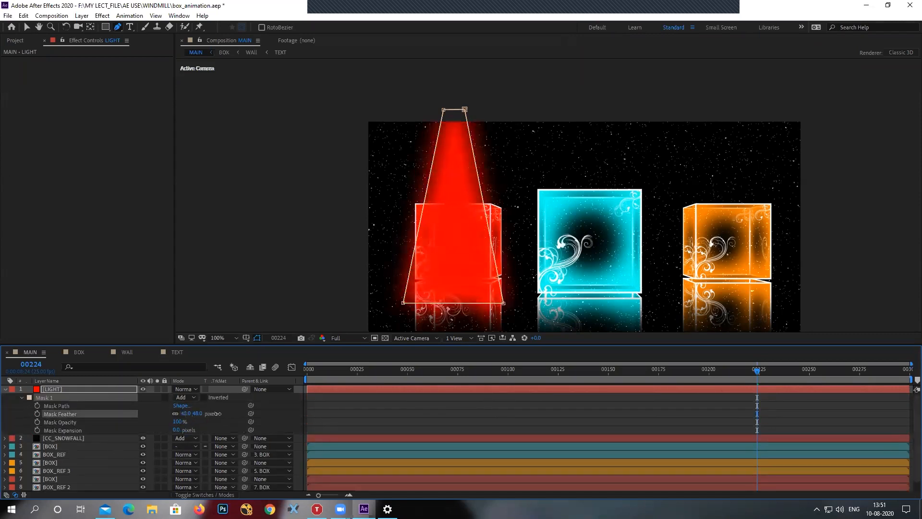
pyautogui.click(87, 388)
pyautogui.click(7, 390)
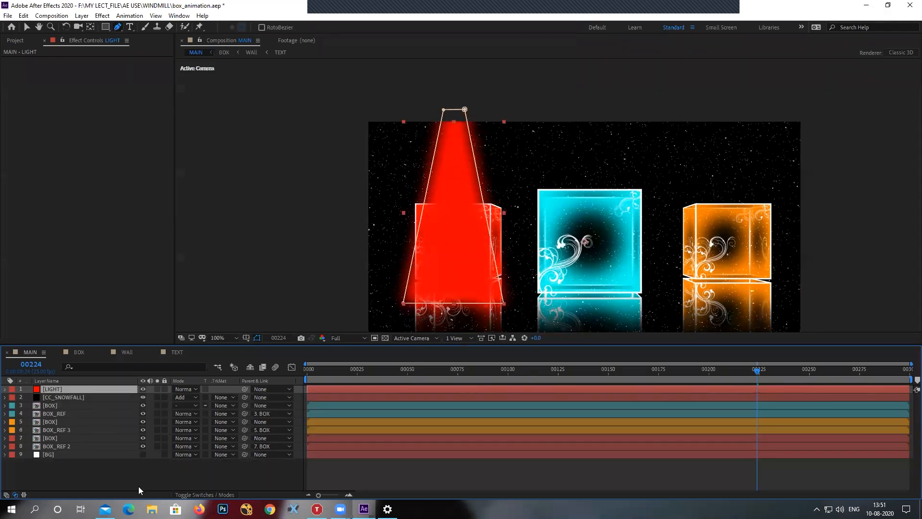
# Lower the LIGHT layer's opacity to 43% and hide the mask outlines in the composition view.
pyautogui.press('t')
pyautogui.moveTo(177, 397); pyautogui.dragTo(151, 400)
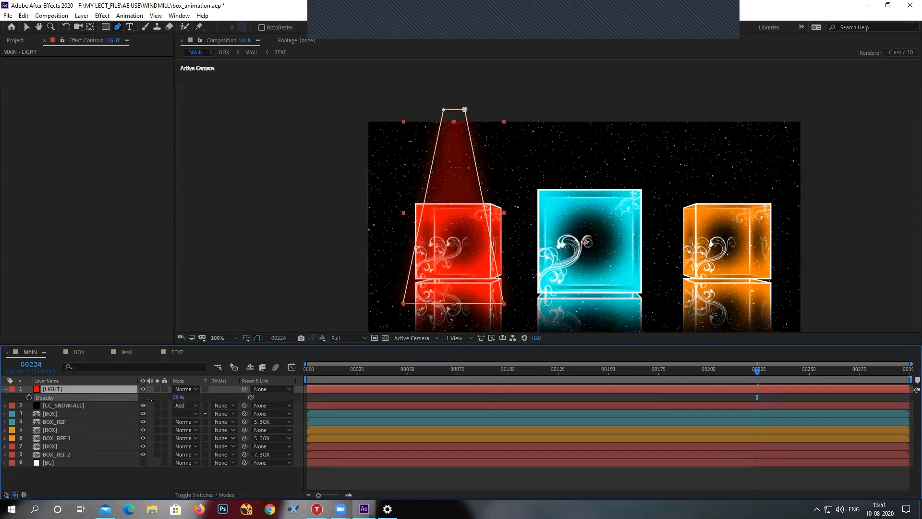
pyautogui.click(257, 337)
pyautogui.scroll(1, 470, 169)
pyautogui.scroll(-1, 500, 180)
pyautogui.scroll(1, 481, 173)
pyautogui.moveTo(396, 133); pyautogui.dragTo(469, 166)
pyautogui.press('g')
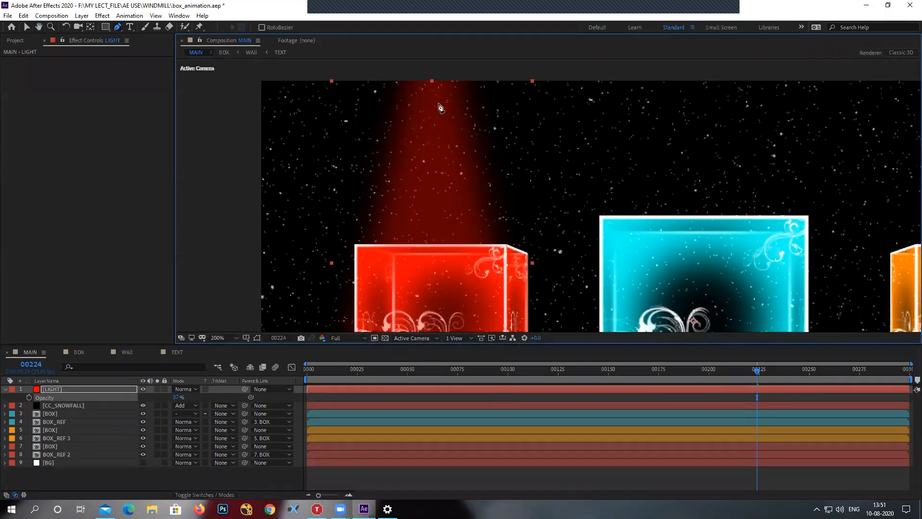
pyautogui.scroll(1, 422, 97)
pyautogui.scroll(-1, 420, 152)
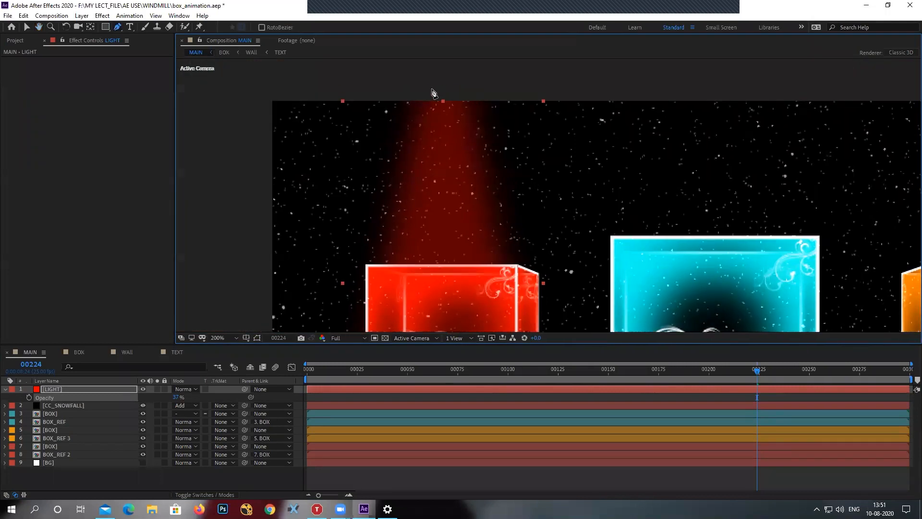
pyautogui.scroll(-1, 768, 171)
pyautogui.scroll(1, 620, 191)
pyautogui.press('space')
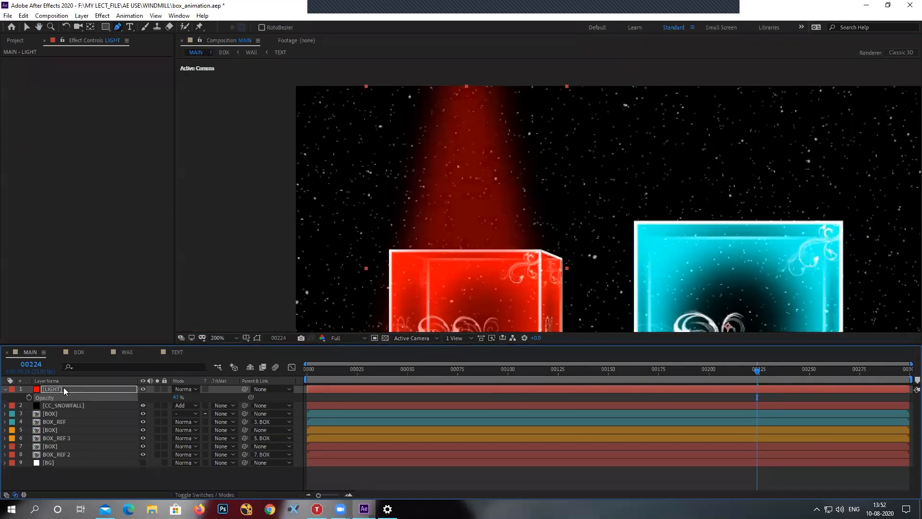
# Set the CC_SNOWFALL layer's track matte to Alpha Matte "[LIGHT]" and check it briefly against the transparency grid.
pyautogui.click(65, 388)
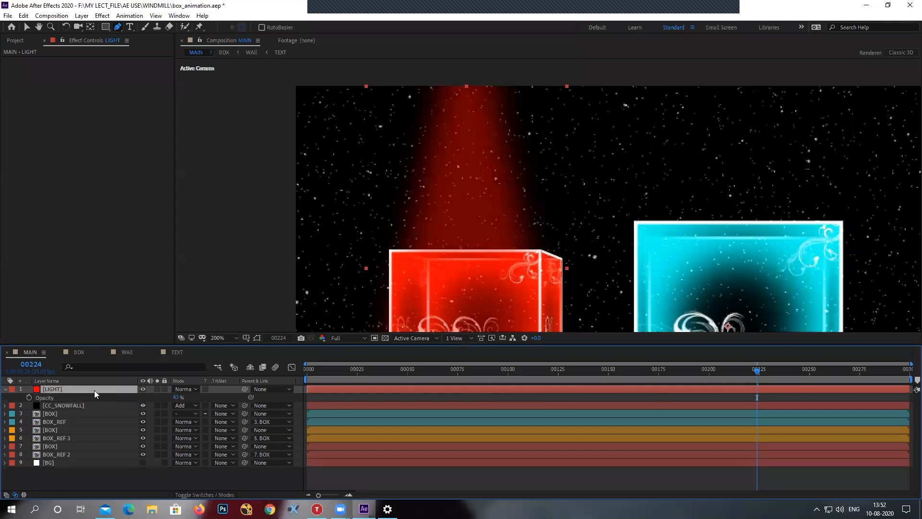
pyautogui.click(66, 407)
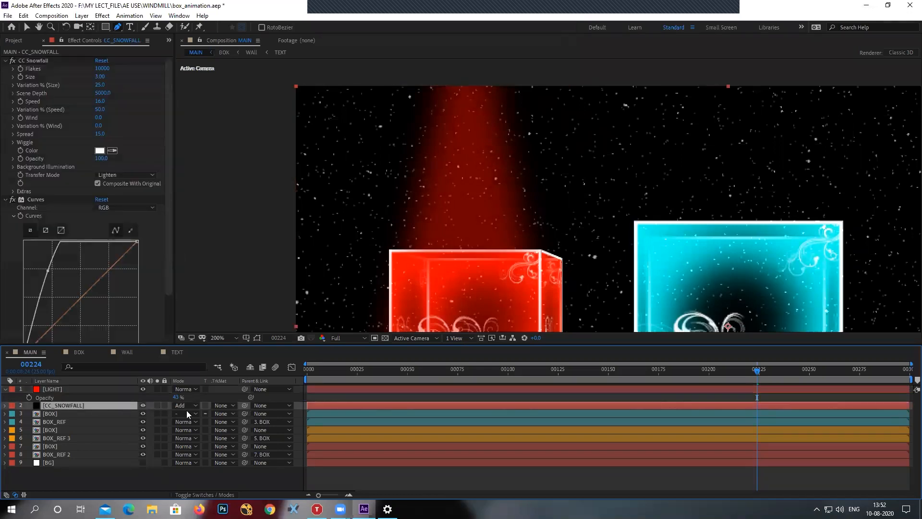
pyautogui.click(226, 406)
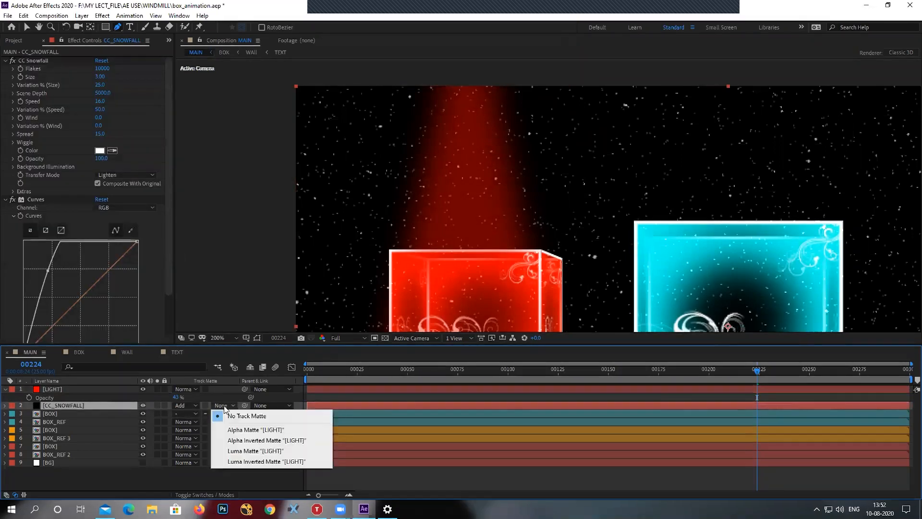
pyautogui.click(255, 431)
pyautogui.scroll(1, 472, 154)
pyautogui.moveTo(491, 186); pyautogui.dragTo(533, 241)
pyautogui.press('g')
pyautogui.click(385, 338)
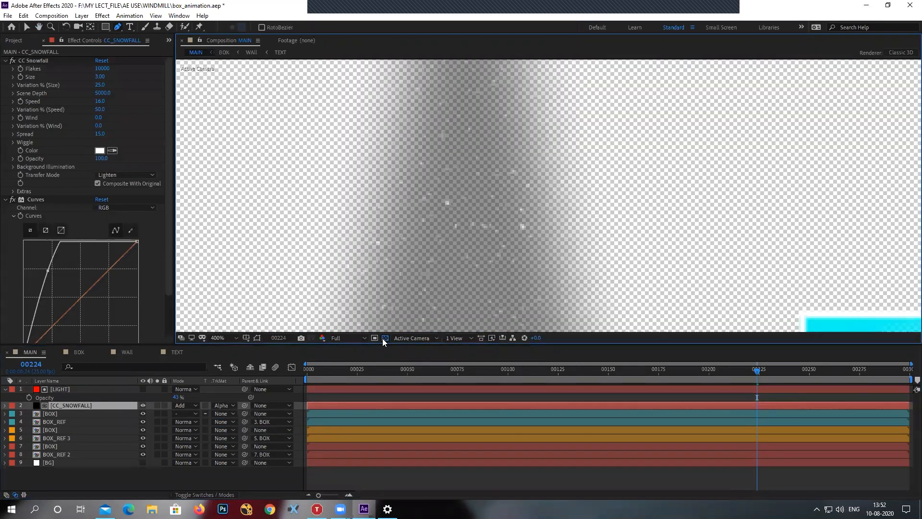
pyautogui.click(385, 338)
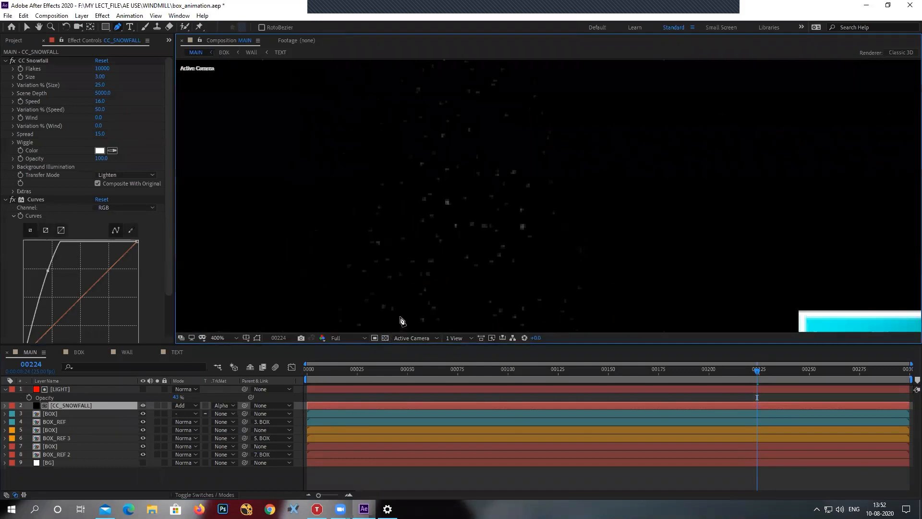
# Raise the LIGHT matte layer's opacity to 100% to brighten the snowfall inside the beam.
pyautogui.click(104, 388)
pyautogui.moveTo(180, 398); pyautogui.dragTo(226, 398)
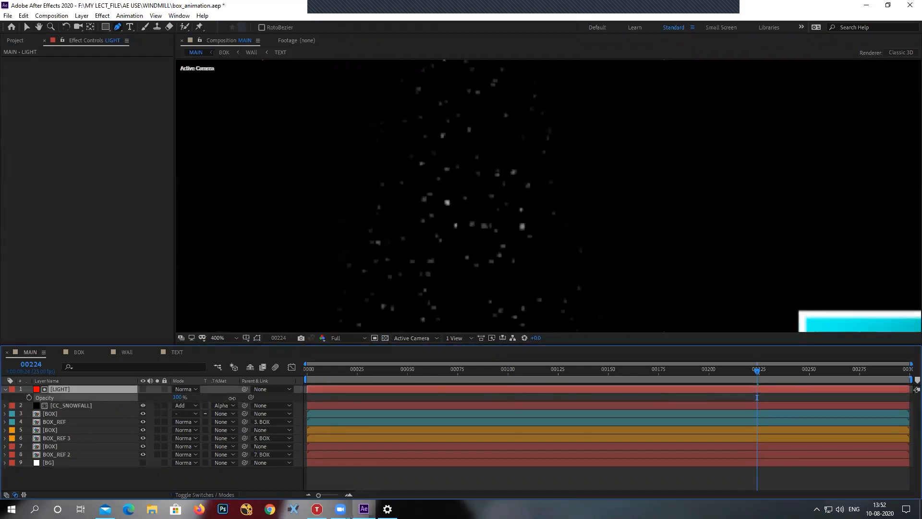
pyautogui.scroll(-2, 458, 200)
pyautogui.scroll(1, 527, 186)
pyautogui.moveTo(516, 188); pyautogui.dragTo(502, 184)
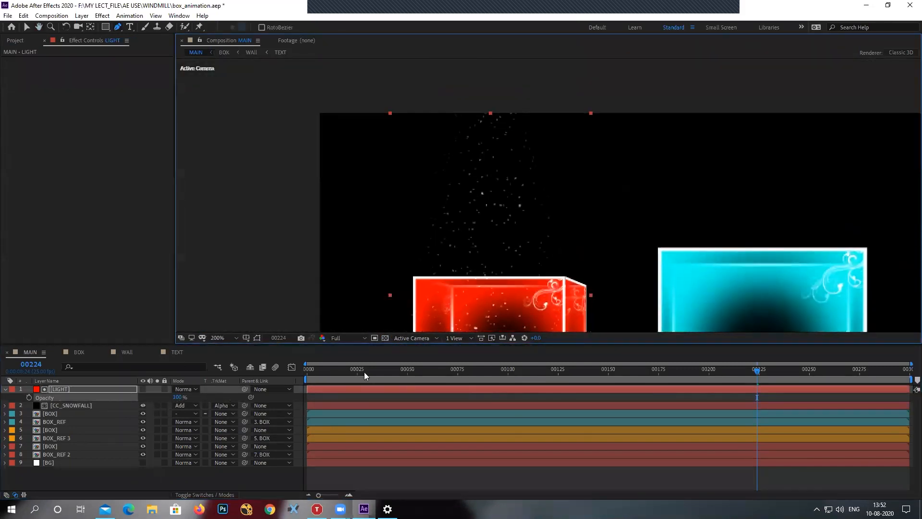
# Preview the beam-masked snowfall from frame 0 and duplicate the LIGHT layer above the matte.
pyautogui.moveTo(337, 374); pyautogui.dragTo(297, 379)
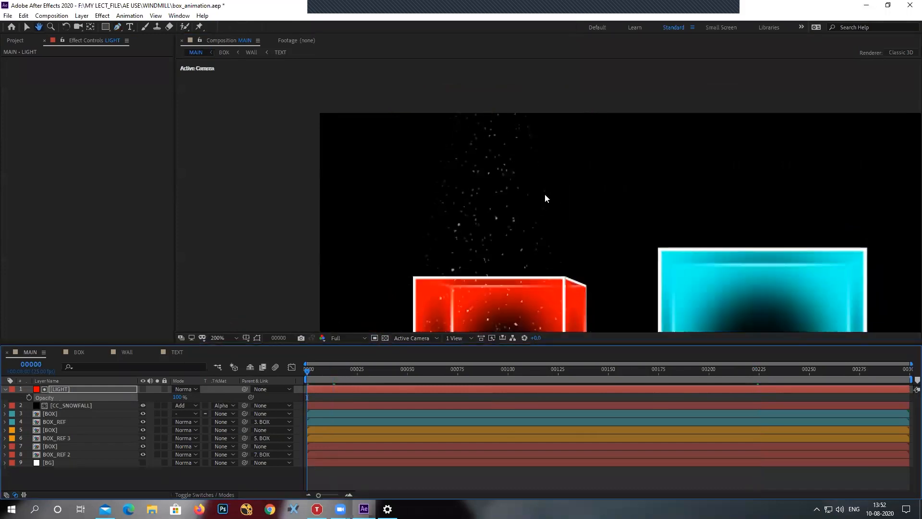
pyautogui.press('space')
pyautogui.scroll(-1, 635, 198)
pyautogui.moveTo(636, 179); pyautogui.dragTo(644, 128)
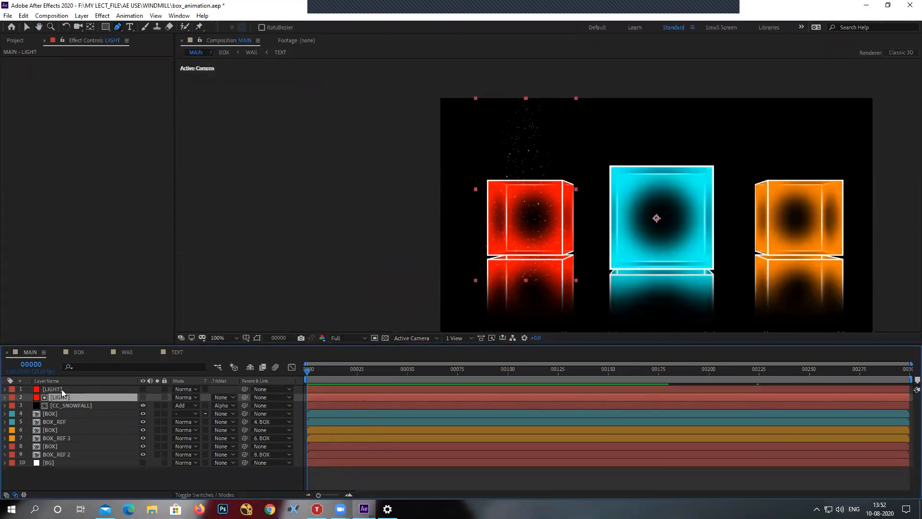
# Make the upper LIGHT copy visible as a red glow and set its opacity to 30%.
pyautogui.click(63, 390)
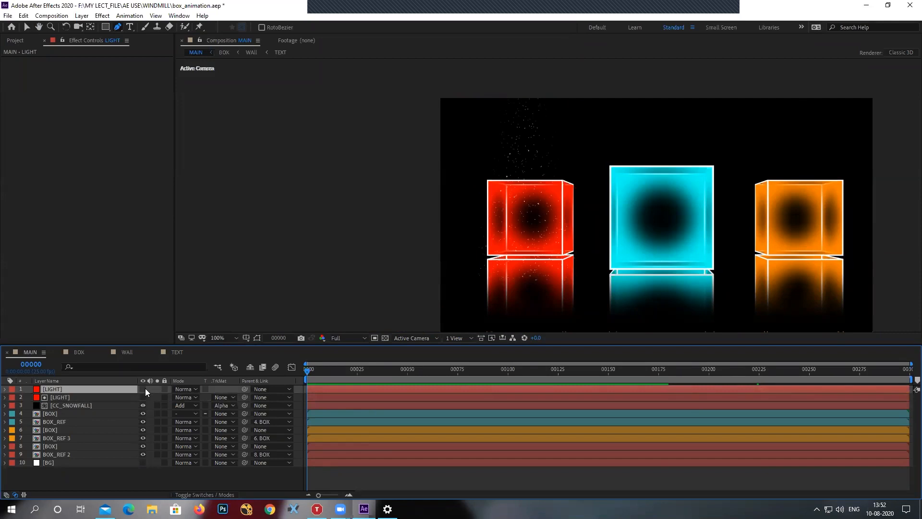
pyautogui.click(143, 389)
pyautogui.press('t')
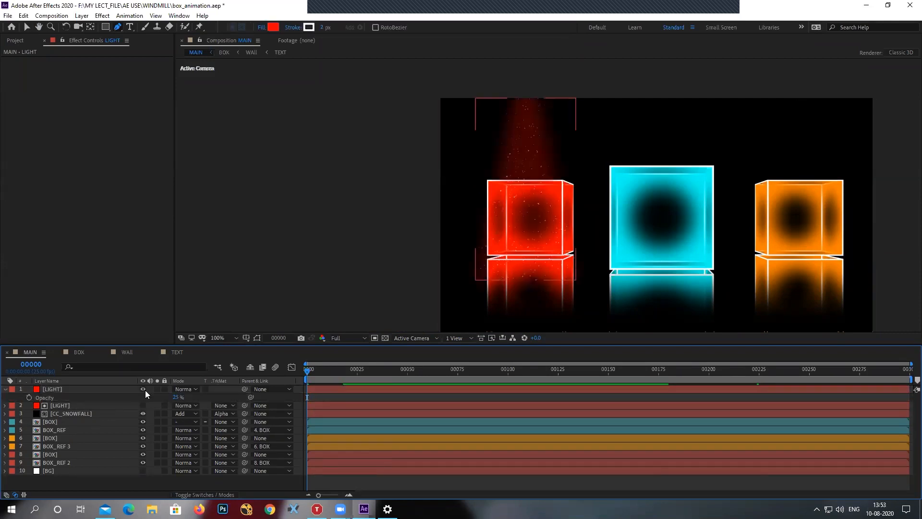
pyautogui.moveTo(176, 397)
pyautogui.mouseDown()
pyautogui.moveTo(199, 403)
pyautogui.moveTo(186, 407)
pyautogui.mouseUp()
pyautogui.scroll(1, 534, 222)
pyautogui.moveTo(552, 217); pyautogui.dragTo(433, 203)
pyautogui.scroll(-1, 512, 207)
pyautogui.press('g')
pyautogui.scroll(1, 425, 164)
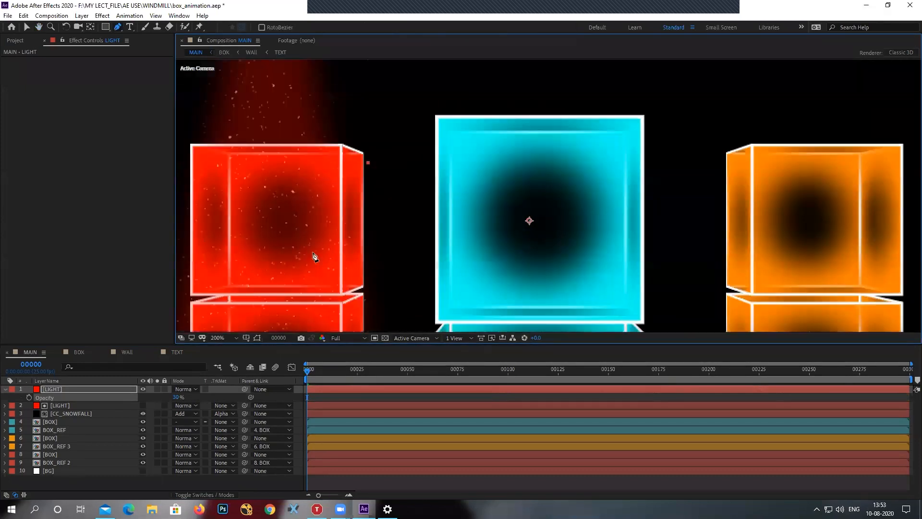
# Delete the semi-transparent LIGHT copy at the head of the layer stack.
pyautogui.press('Delete')
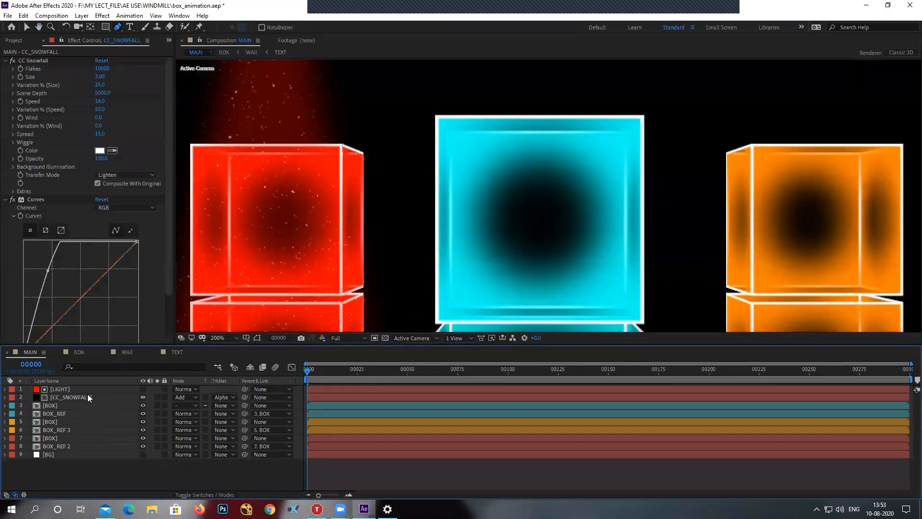
# Duplicate the LIGHT matte layer above the snowfall, make the copy visible, and lower its opacity to about 45% for a translucent red beam.
pyautogui.click(75, 390)
pyautogui.click(76, 396)
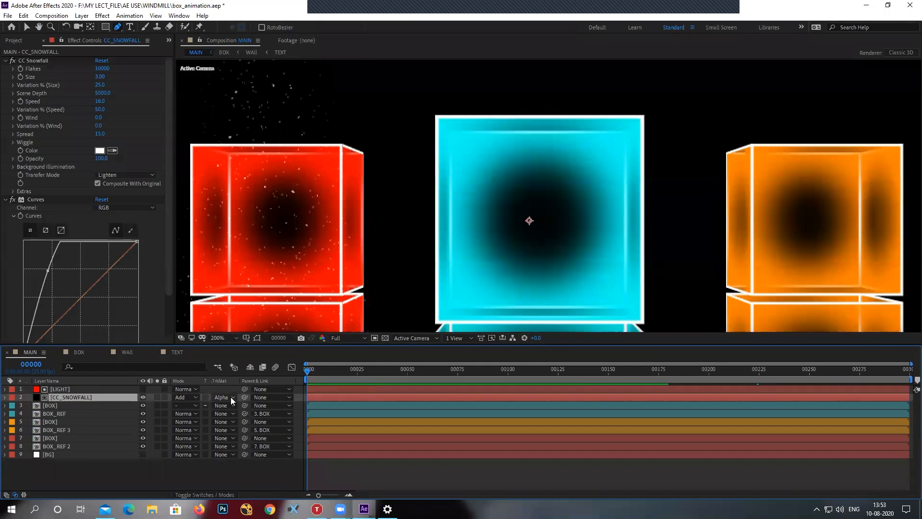
pyautogui.click(60, 389)
pyautogui.hotkey('ctrl', 'd')
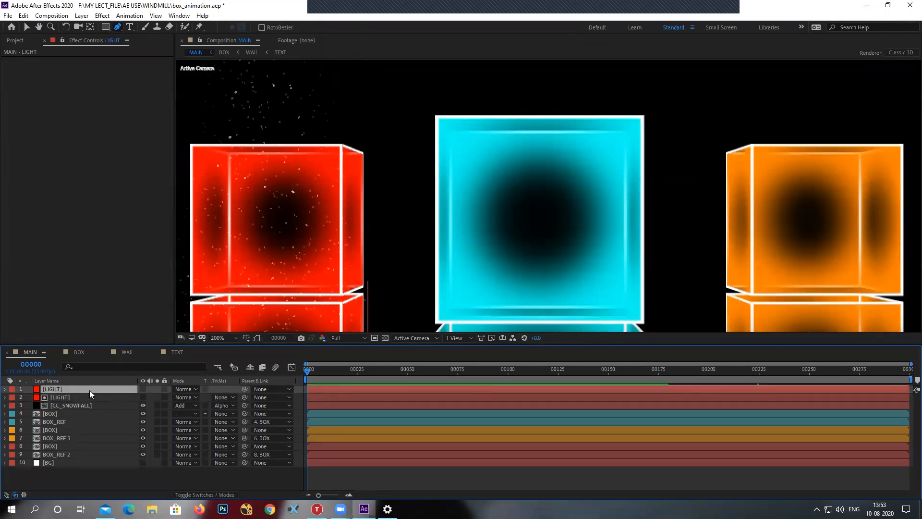
pyautogui.click(143, 389)
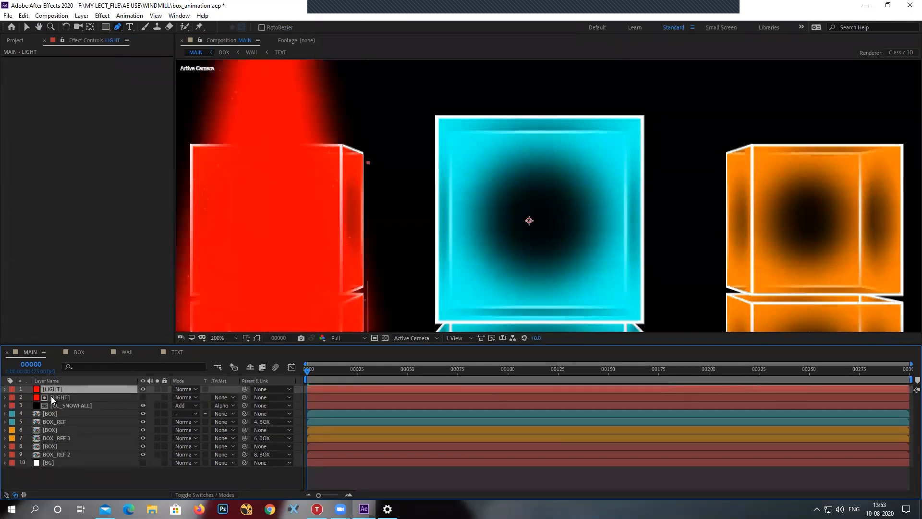
pyautogui.press('t')
pyautogui.moveTo(177, 396); pyautogui.dragTo(151, 397)
pyautogui.scroll(-2, 597, 167)
pyautogui.moveTo(597, 167); pyautogui.dragTo(665, 158)
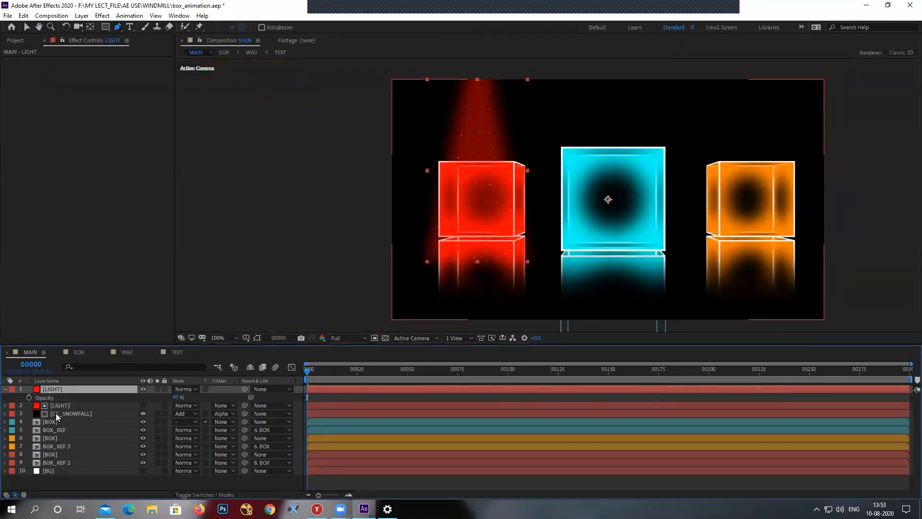
# Give the three red beam layers a peach label and duplicate the LIGHT matte with CC_SNOWFALL to the head of the layer stack.
pyautogui.click(5, 389)
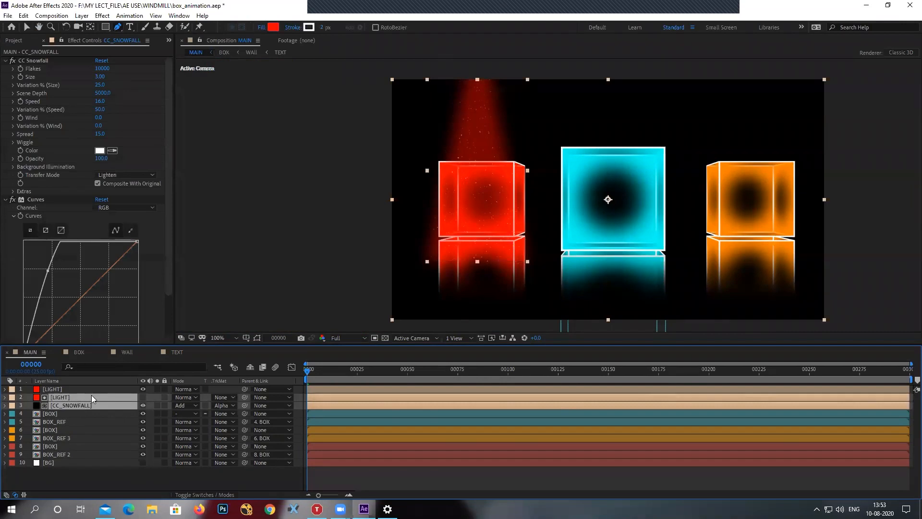
pyautogui.hotkey('ctrl', 'd')
pyautogui.moveTo(91, 395); pyautogui.dragTo(80, 386)
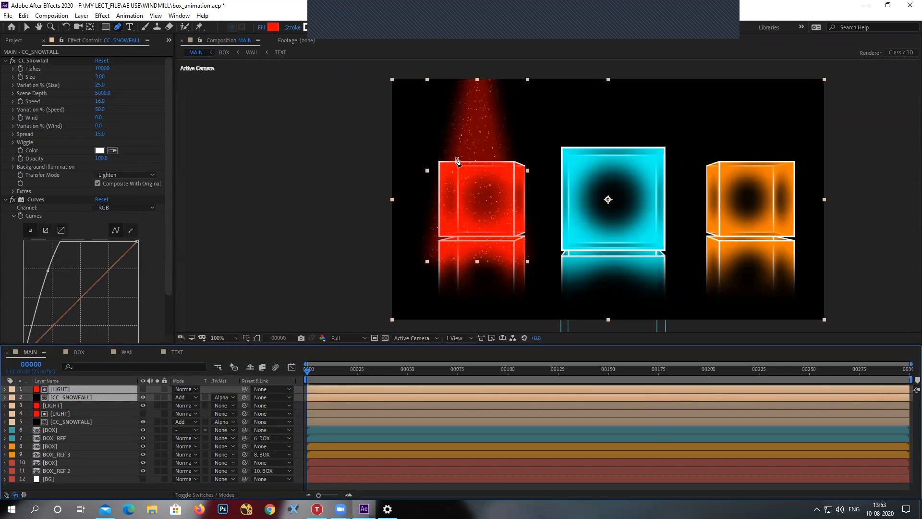
# Reshape the topmost LIGHT matte's mask into a tapered beam over the cyan box, from above the frame down to the box's base corners.
pyautogui.click(83, 405)
pyautogui.click(102, 387)
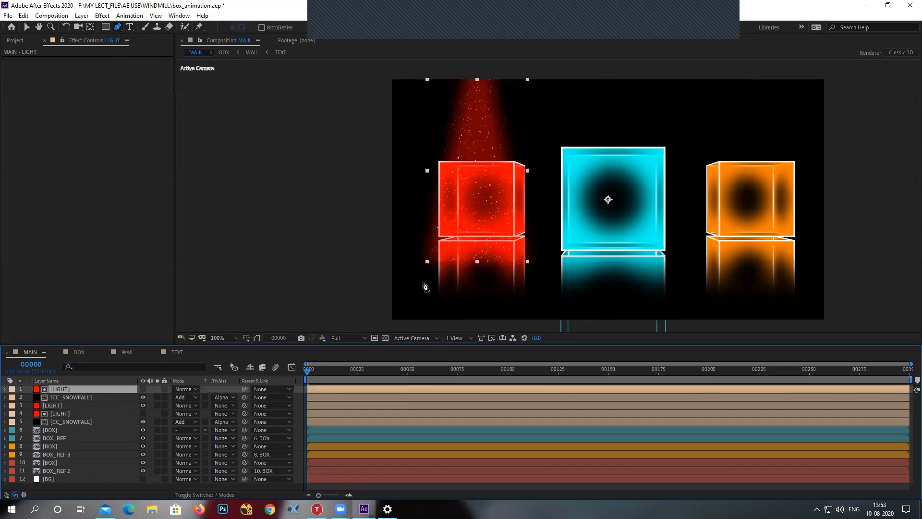
pyautogui.click(257, 338)
pyautogui.moveTo(488, 68); pyautogui.dragTo(622, 71)
pyautogui.moveTo(467, 69); pyautogui.dragTo(590, 78)
pyautogui.moveTo(529, 262); pyautogui.dragTo(666, 252)
pyautogui.moveTo(428, 262); pyautogui.dragTo(562, 250)
pyautogui.moveTo(623, 70)
pyautogui.mouseDown()
pyautogui.moveTo(633, 78)
pyautogui.moveTo(594, 77)
pyautogui.moveTo(625, 78)
pyautogui.mouseUp()
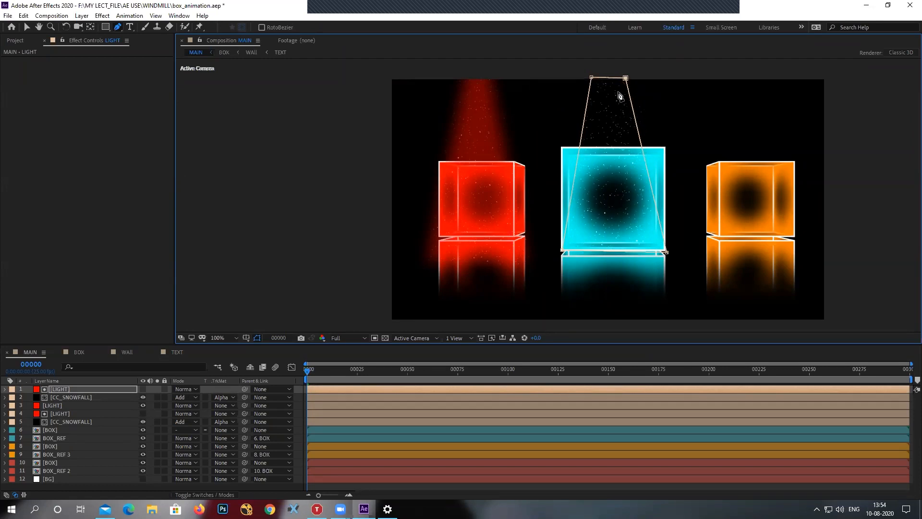
# Duplicate the cyan box's LIGHT matte layer and make the upper copy visible.
pyautogui.click(64, 390)
pyautogui.hotkey('ctrl', 'd')
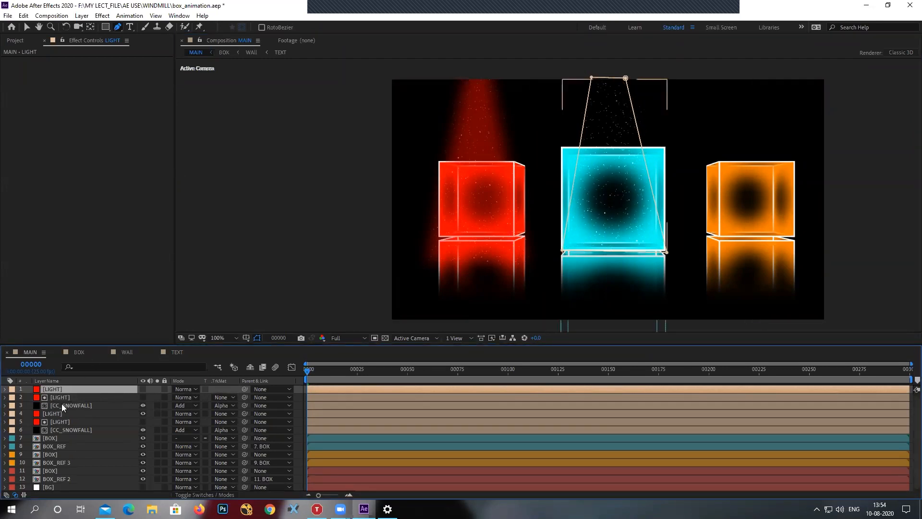
pyautogui.click(143, 389)
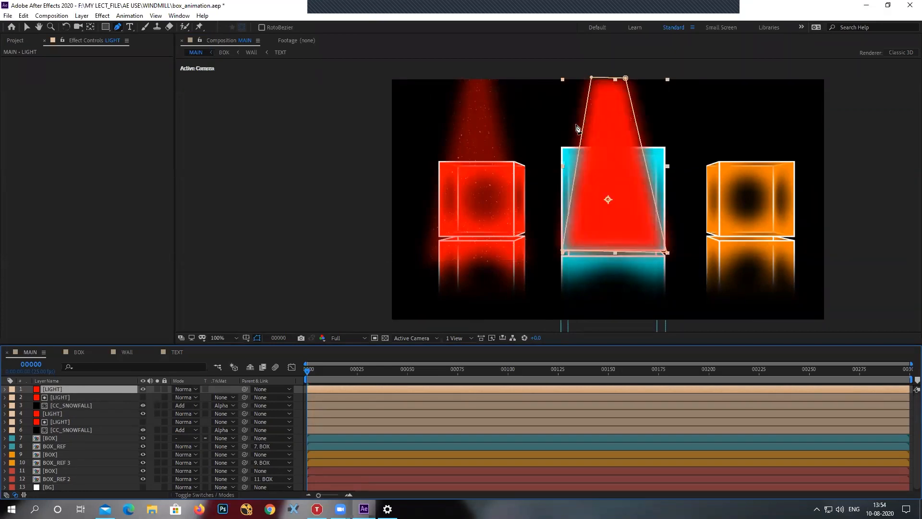
# Recolour the visible LIGHT copy as a new solid named LIGHT 2, sampling its cyan from the middle box.
pyautogui.click(82, 15)
pyautogui.click(106, 37)
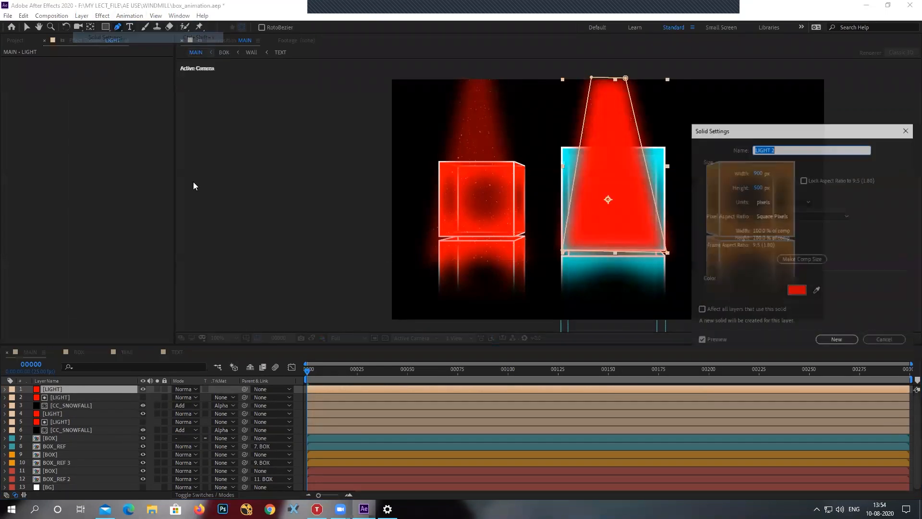
pyautogui.click(816, 289)
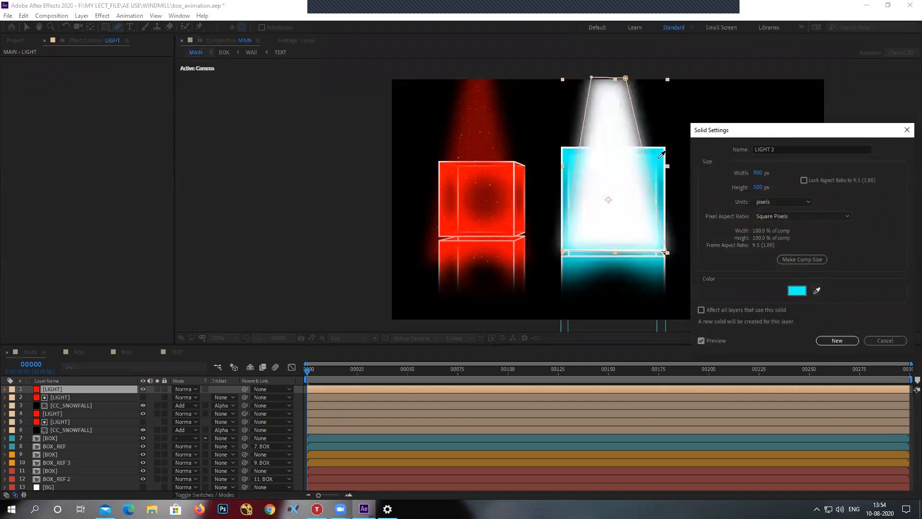
pyautogui.click(664, 155)
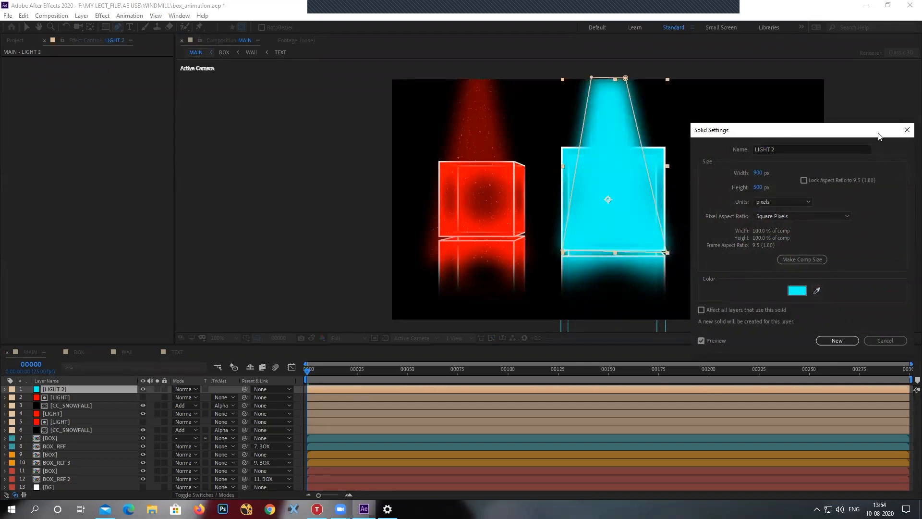
pyautogui.click(848, 344)
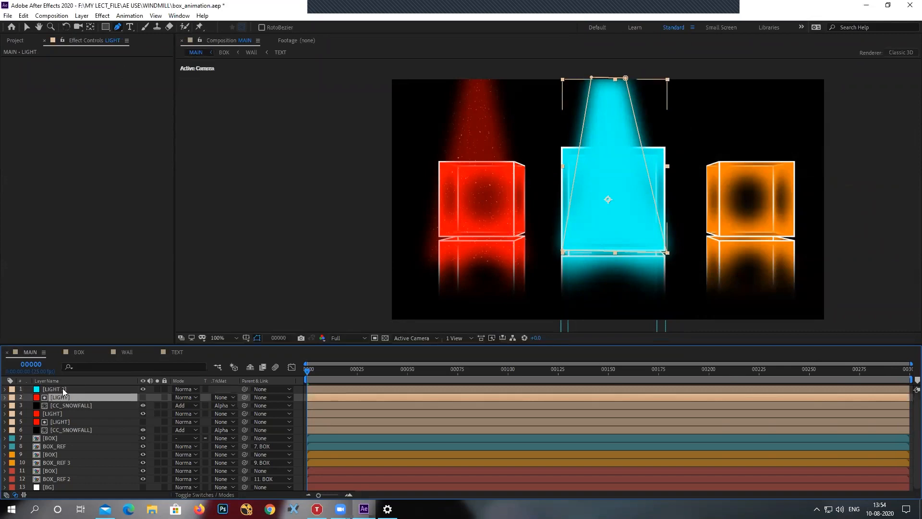
# Lower the LIGHT 2 layer's opacity to make the cyan beam translucent and deselect all layers.
pyautogui.press('t')
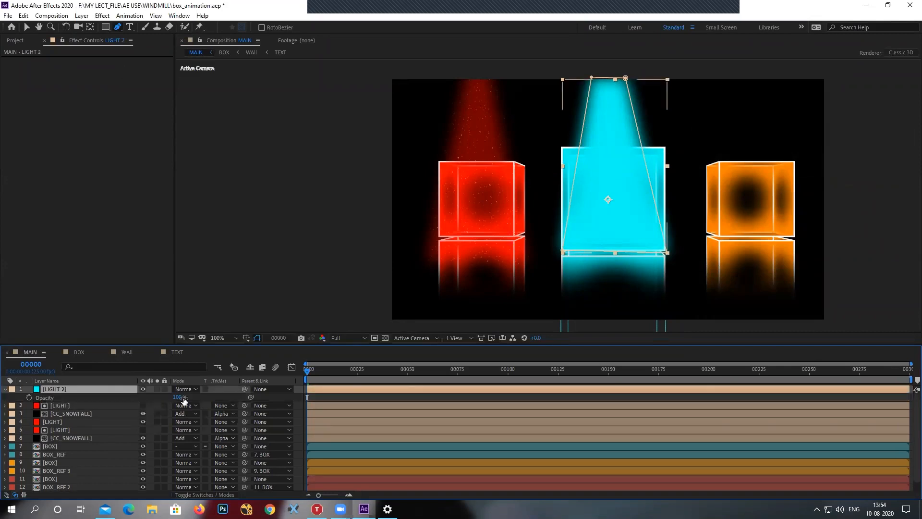
pyautogui.moveTo(173, 398); pyautogui.dragTo(155, 399)
pyautogui.press('F2')
# Preview the box animation in an enlarged composition view to examine the red and cyan snowfall beams.
pyautogui.press('`')
pyautogui.scroll(1, 471, 231)
pyautogui.press('space')
pyautogui.moveTo(471, 231); pyautogui.dragTo(483, 235)
pyautogui.press('g')
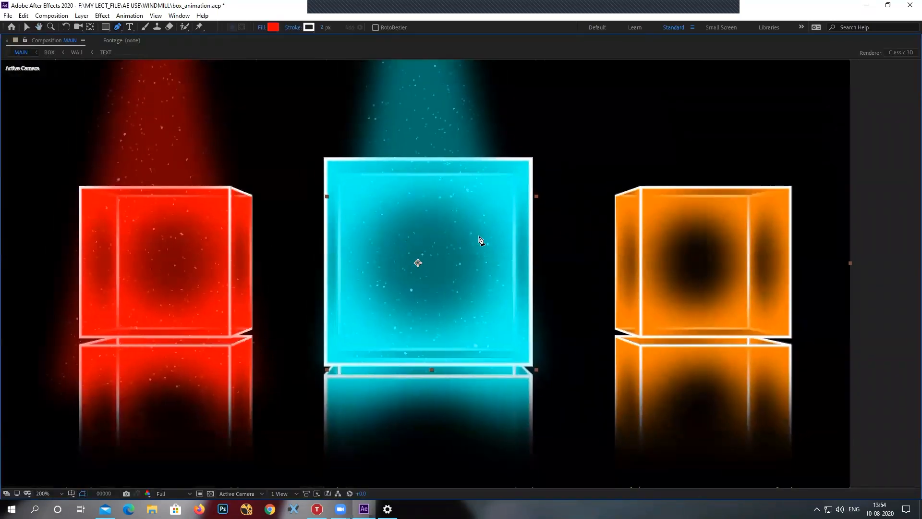
pyautogui.press('space')
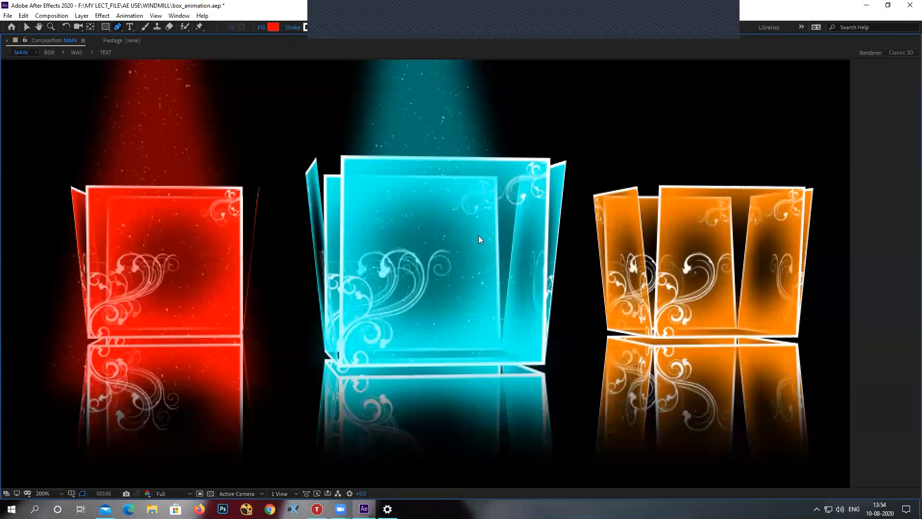
pyautogui.press('space')
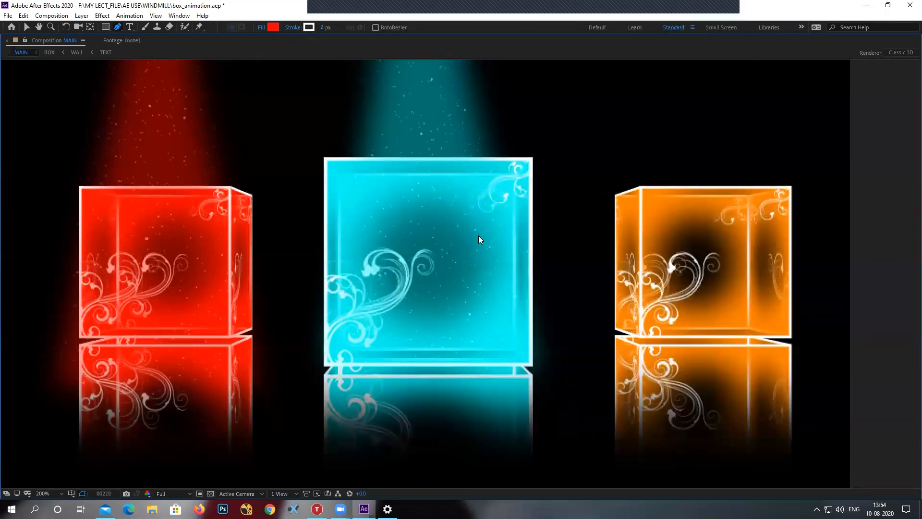
pyautogui.press('space')
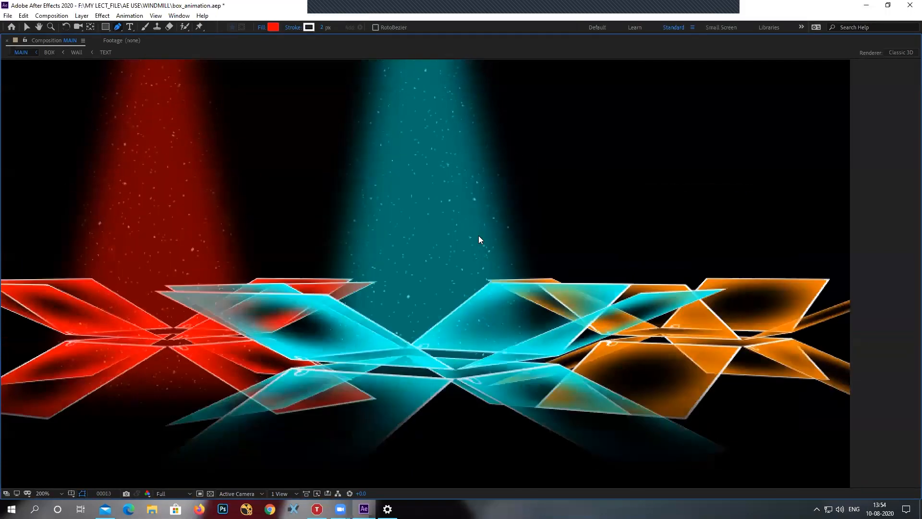